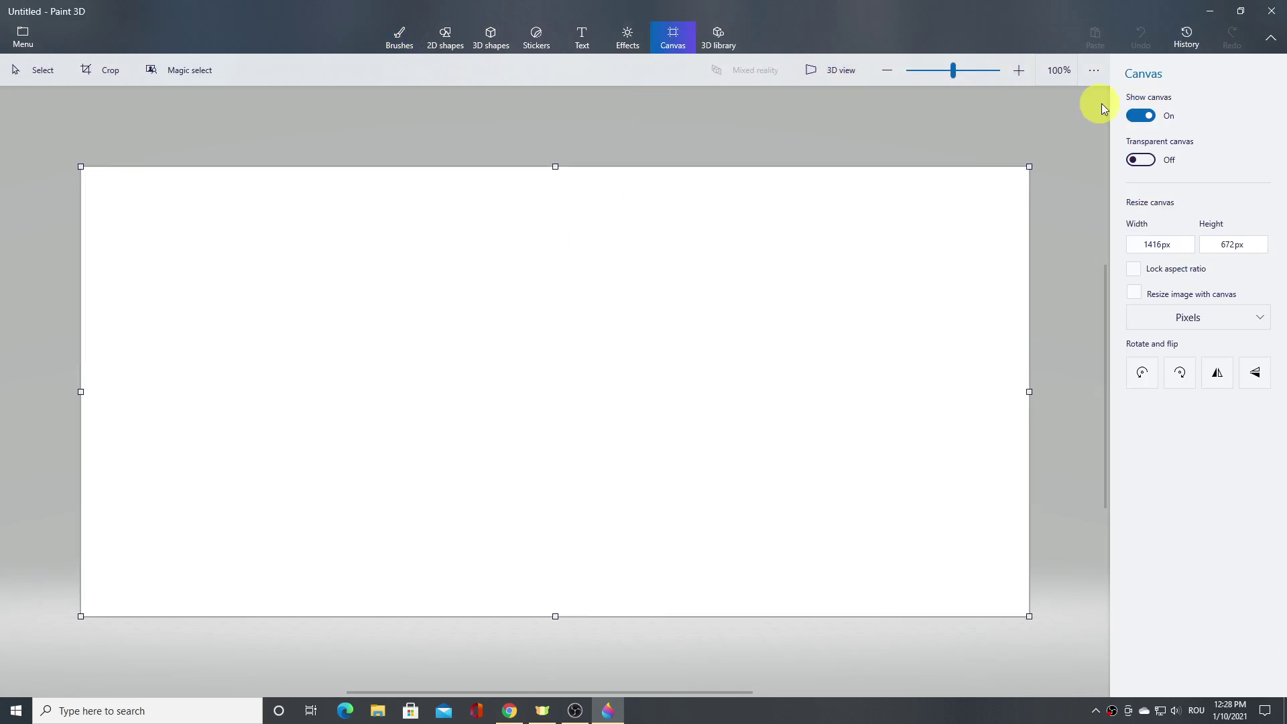
Hide the canvas and choose white polished metal as the material for new 3D shapes.
click(1142, 116)
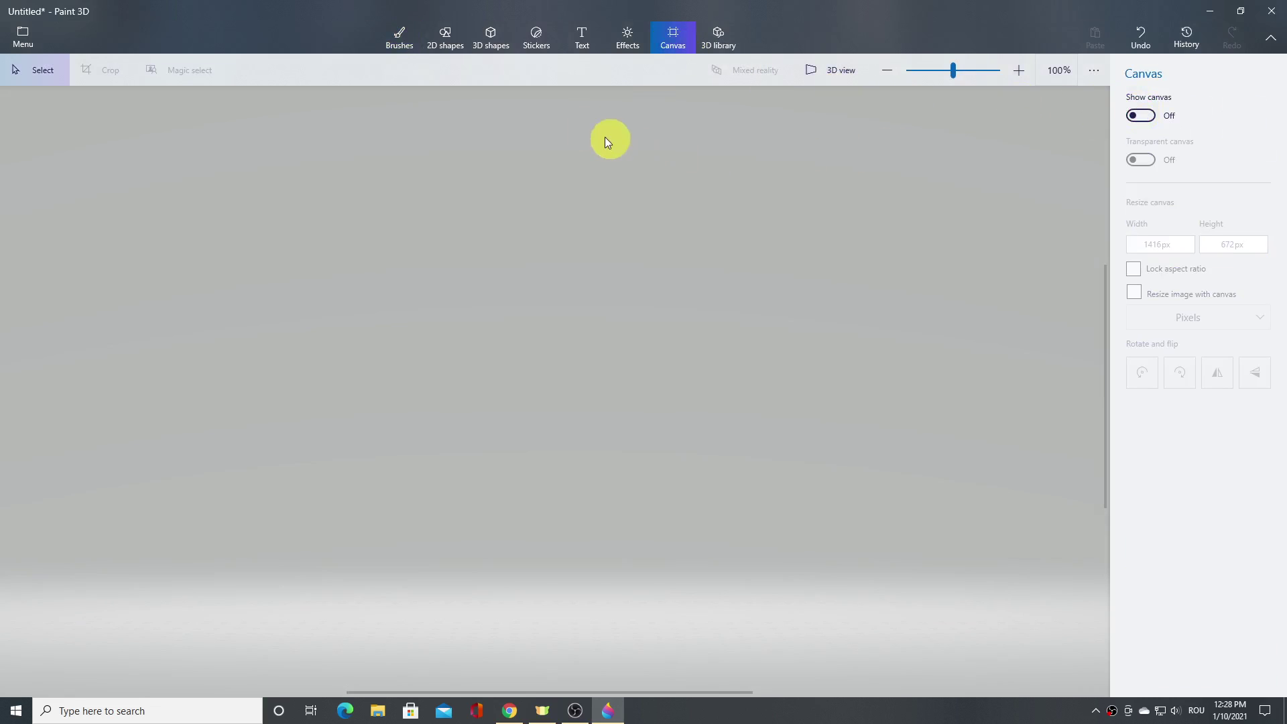
click(494, 42)
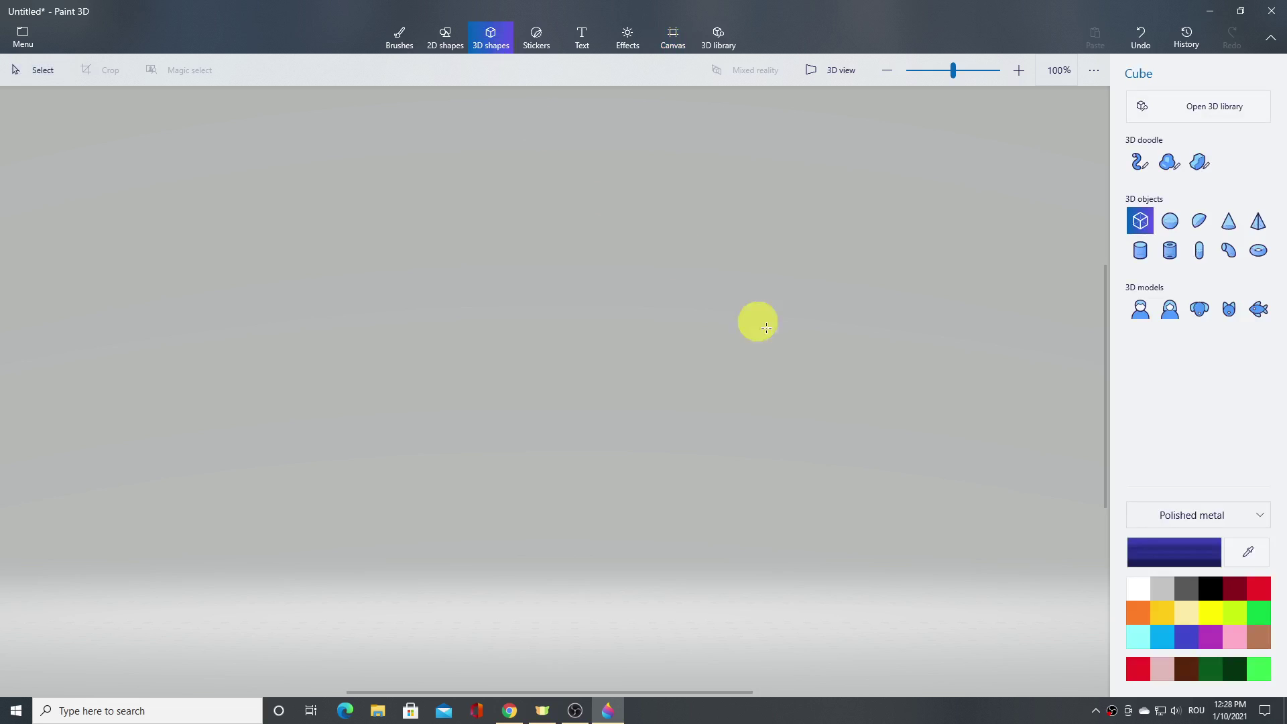
click(1133, 589)
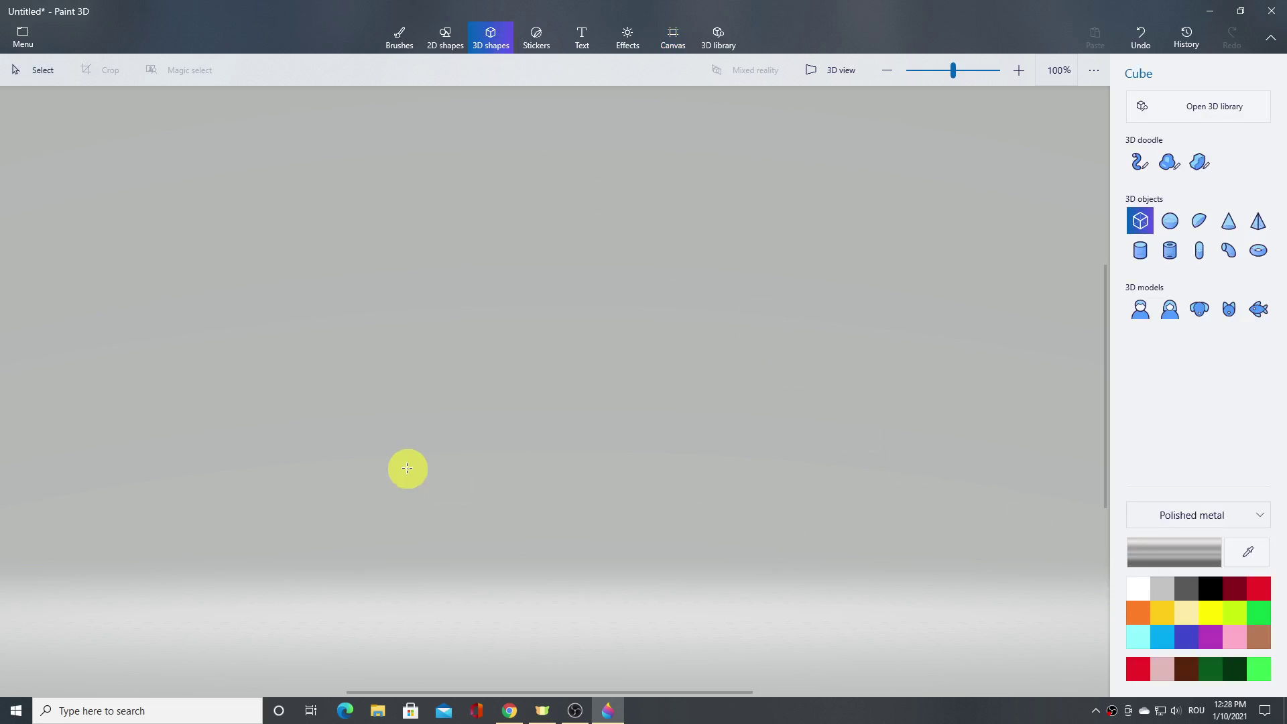
Draw a white polished metal sphere in the lower-left area of the scene instead of a cube.
drag(366, 438, 454, 493)
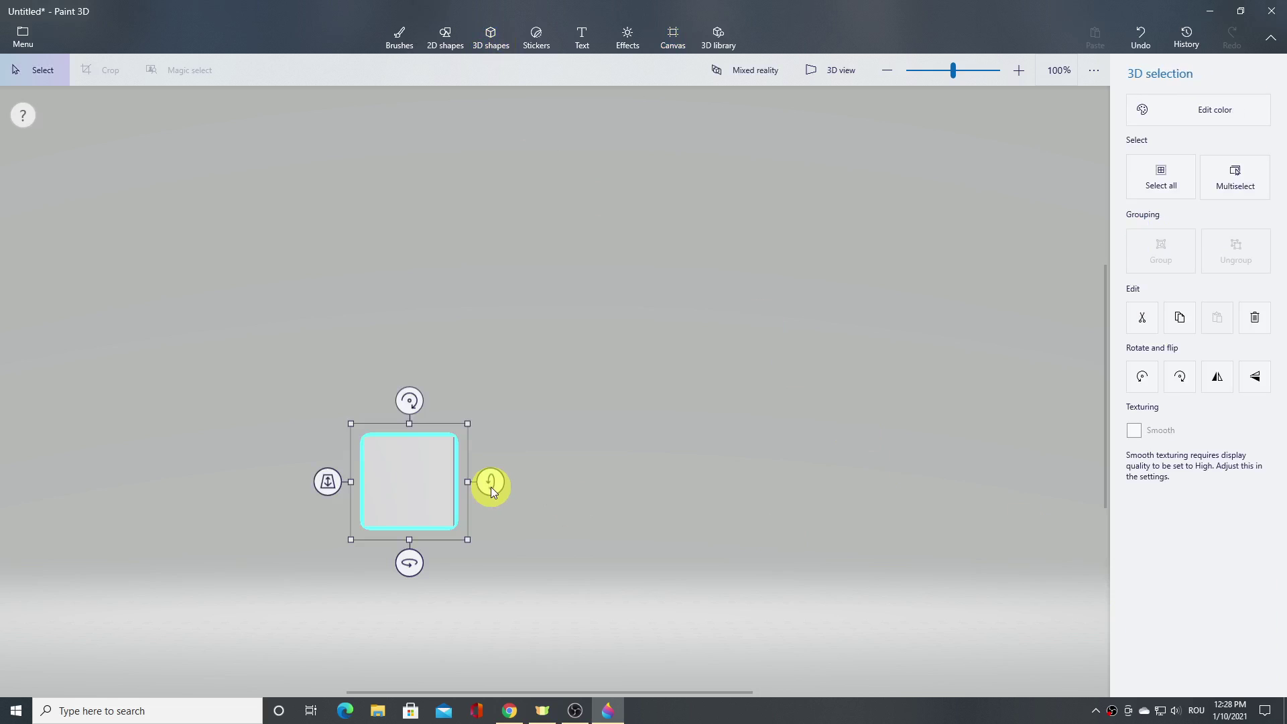
click(1255, 317)
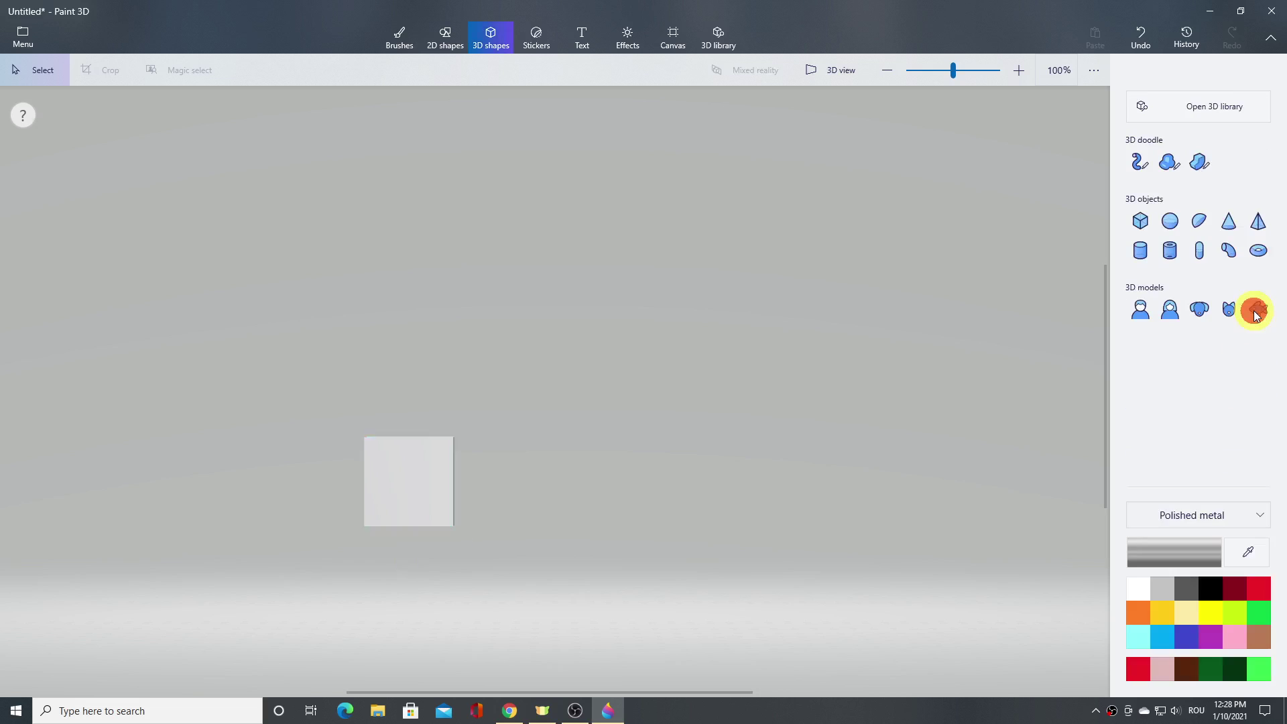
click(1170, 222)
drag(319, 417, 440, 492)
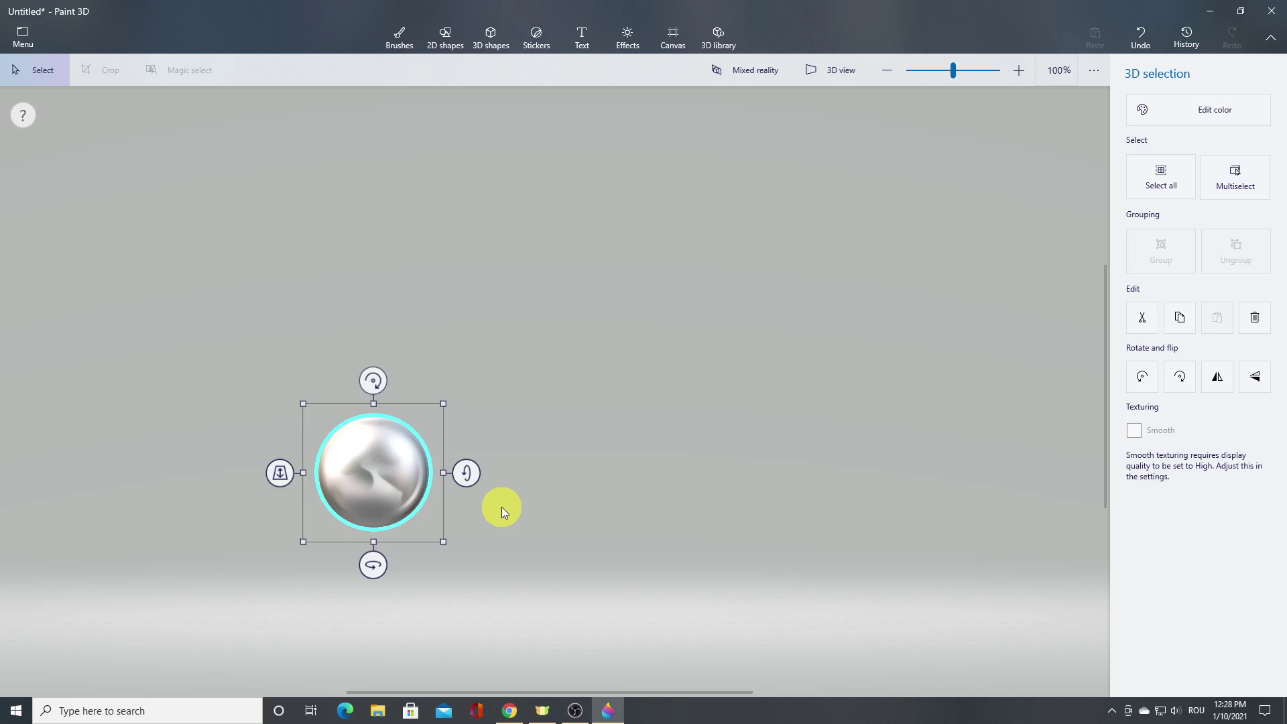
click(540, 477)
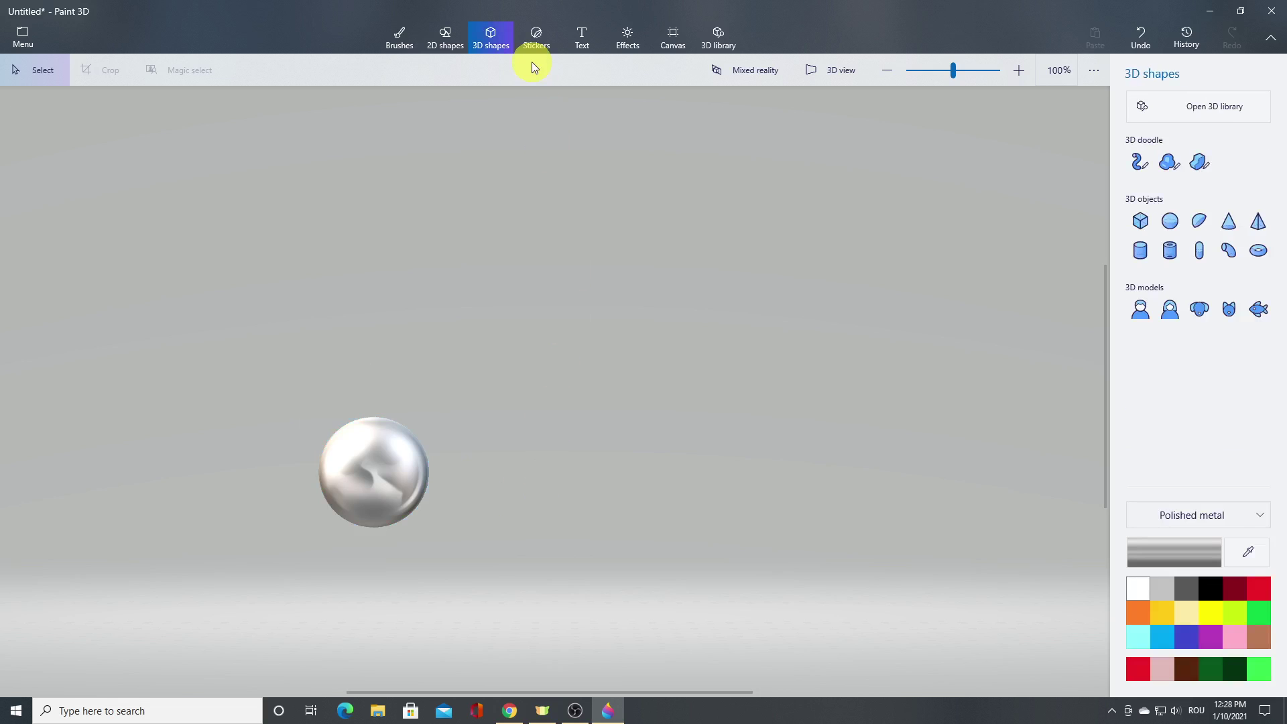
Add a small upright black-filled ellipse to the sphere's front as its left eye.
click(449, 51)
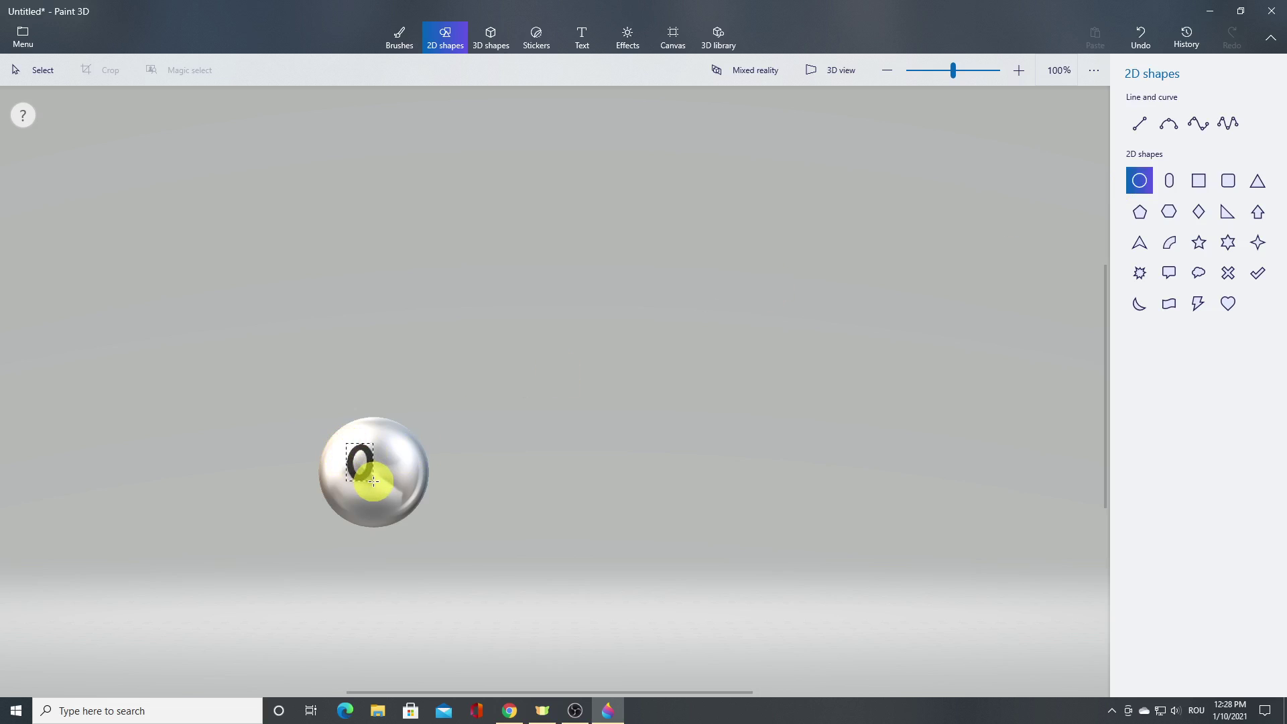
drag(374, 482, 374, 481)
click(1142, 139)
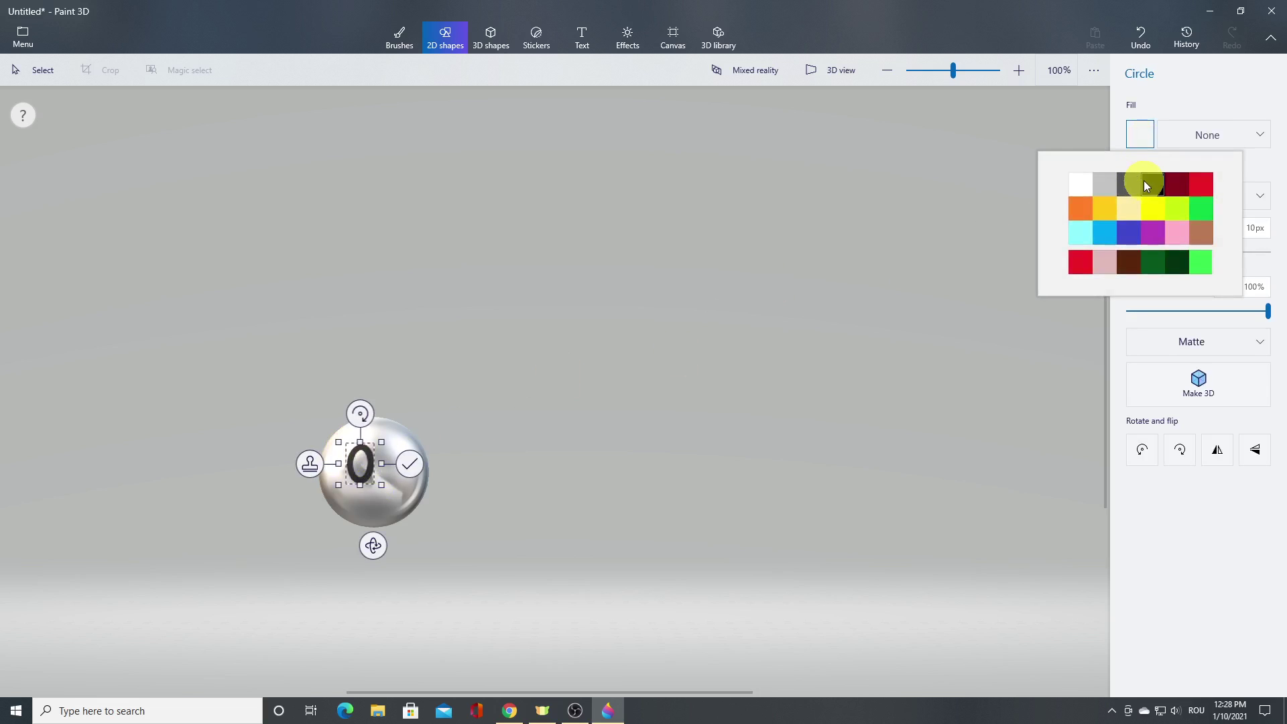
click(1146, 183)
drag(360, 461, 349, 461)
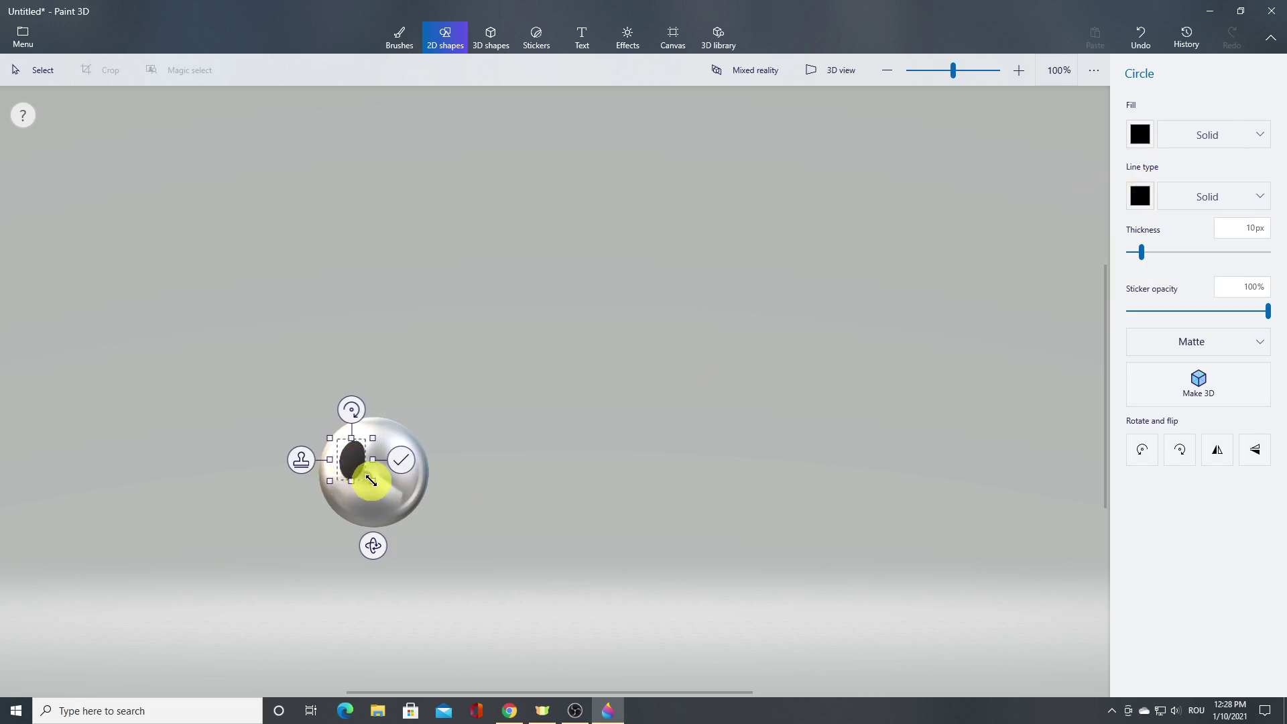
Stamp the eye and place the matching second eye beside it on the right half of the face.
click(301, 460)
drag(359, 460, 397, 456)
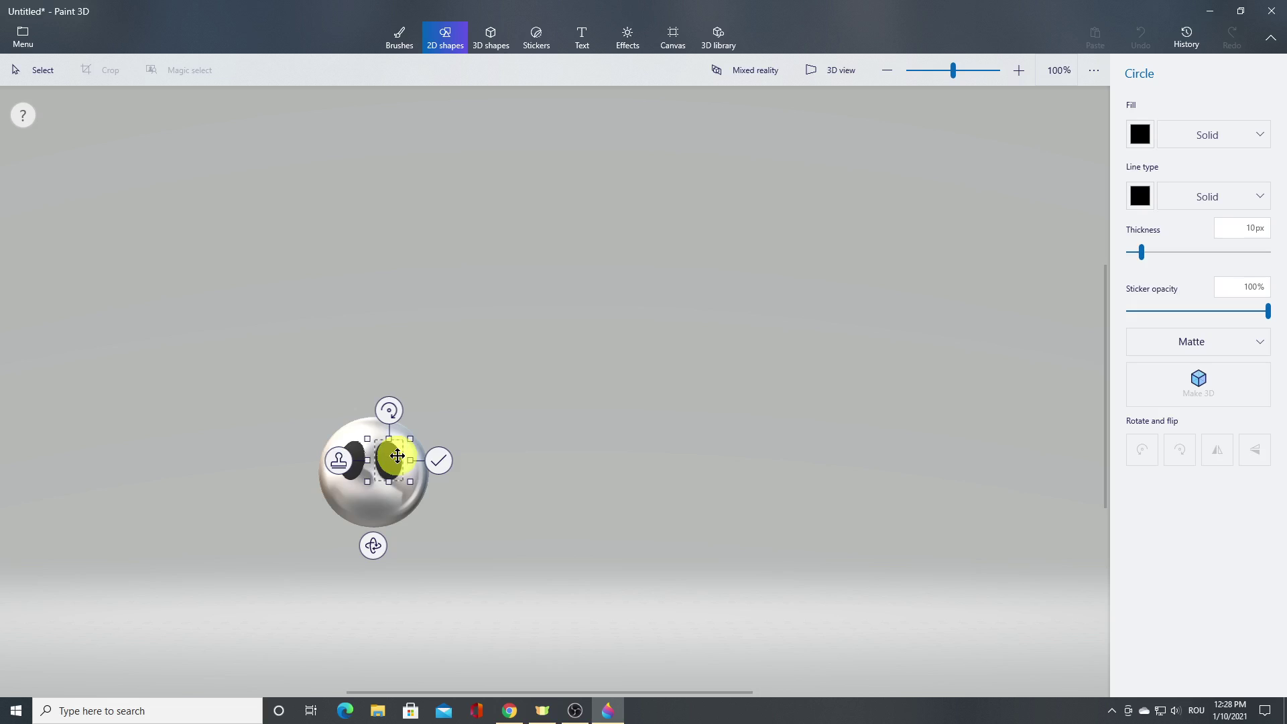
drag(398, 456, 399, 456)
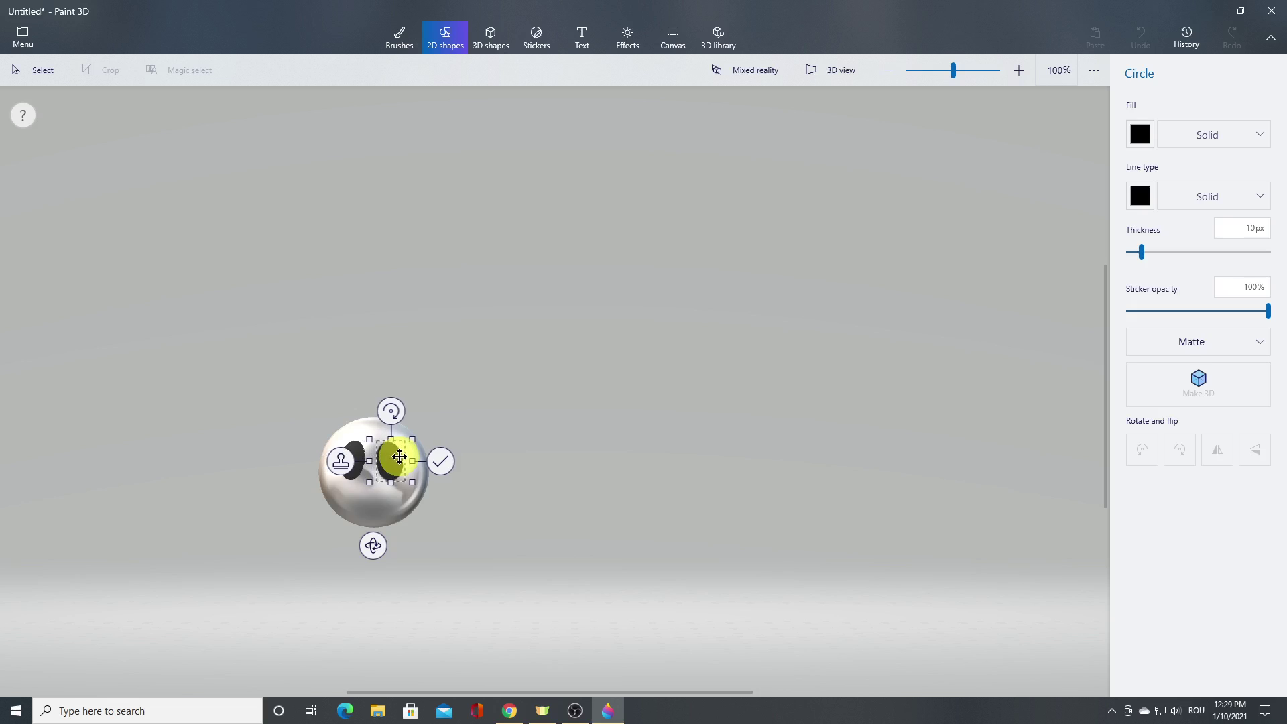
click(444, 460)
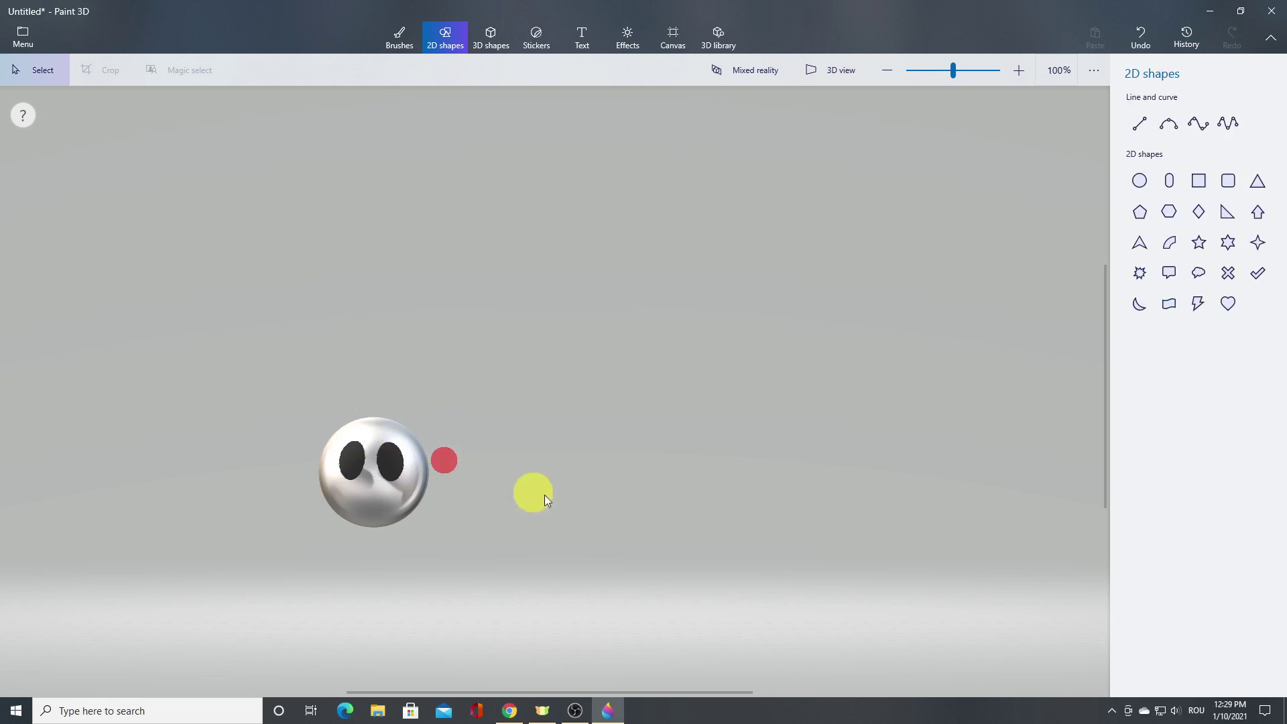
Add a black smiling mouth below the eyes with a 10 px thick 3-point curve.
click(1170, 124)
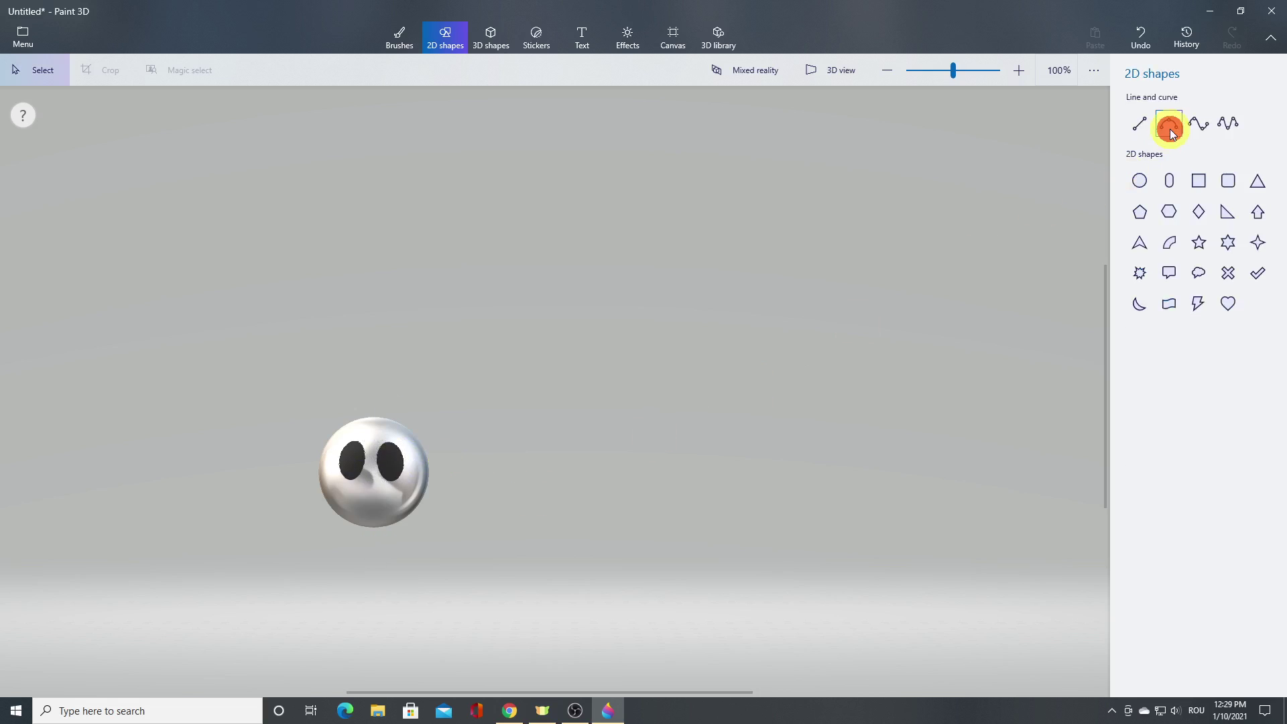
mouse_move(635, 425)
mouse_down()
mouse_move(679, 441)
mouse_move(670, 460)
mouse_move(590, 448)
mouse_move(587, 425)
mouse_move(575, 460)
mouse_move(389, 507)
mouse_move(405, 494)
mouse_move(395, 491)
mouse_up()
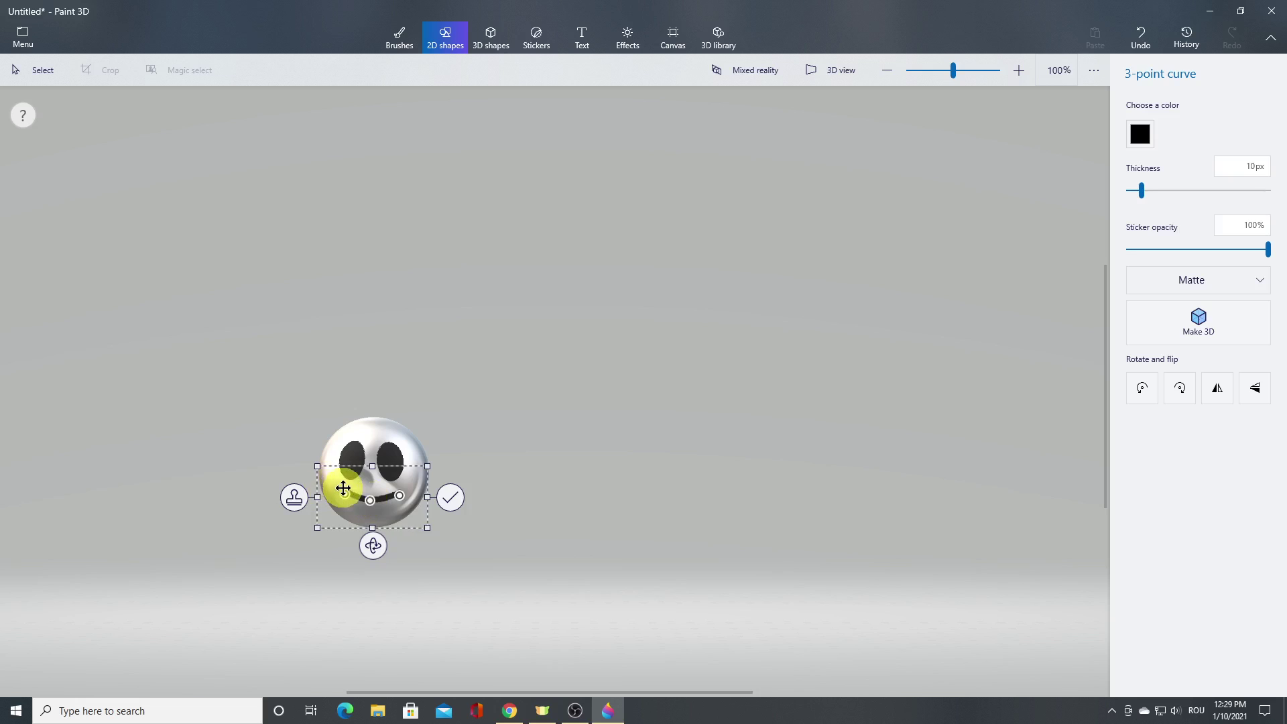
drag(317, 466, 314, 464)
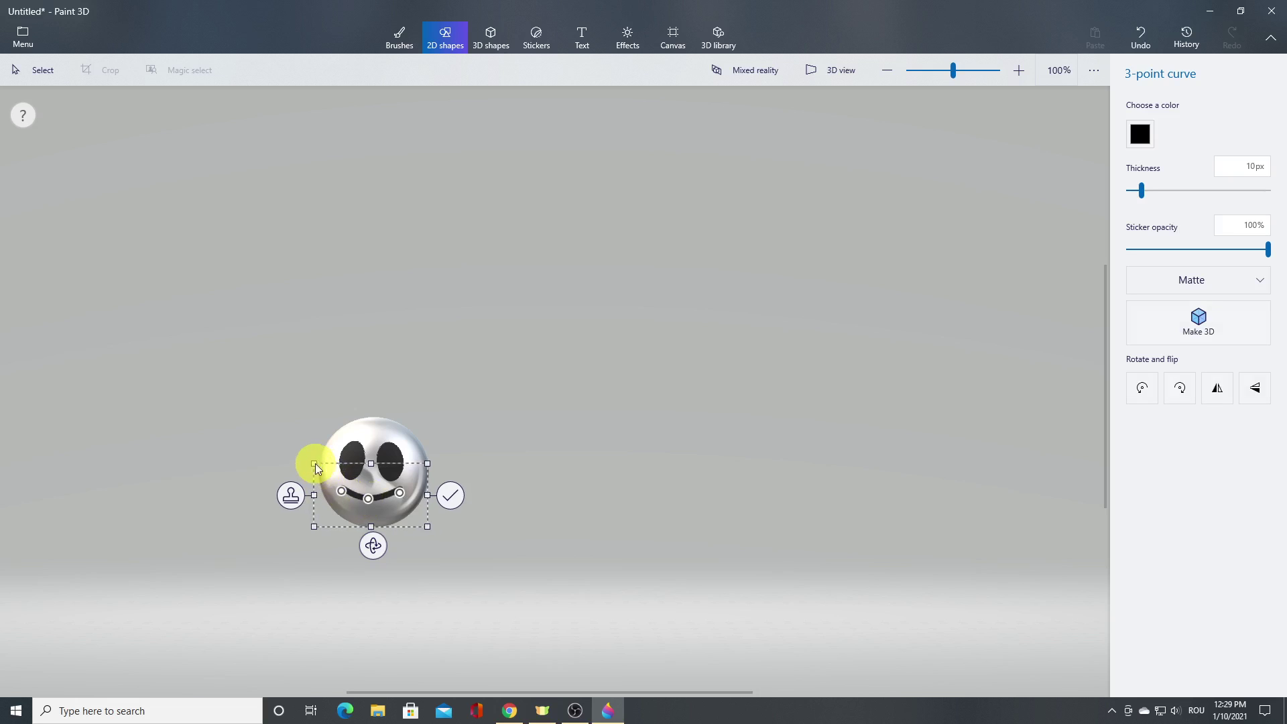
drag(381, 486, 379, 491)
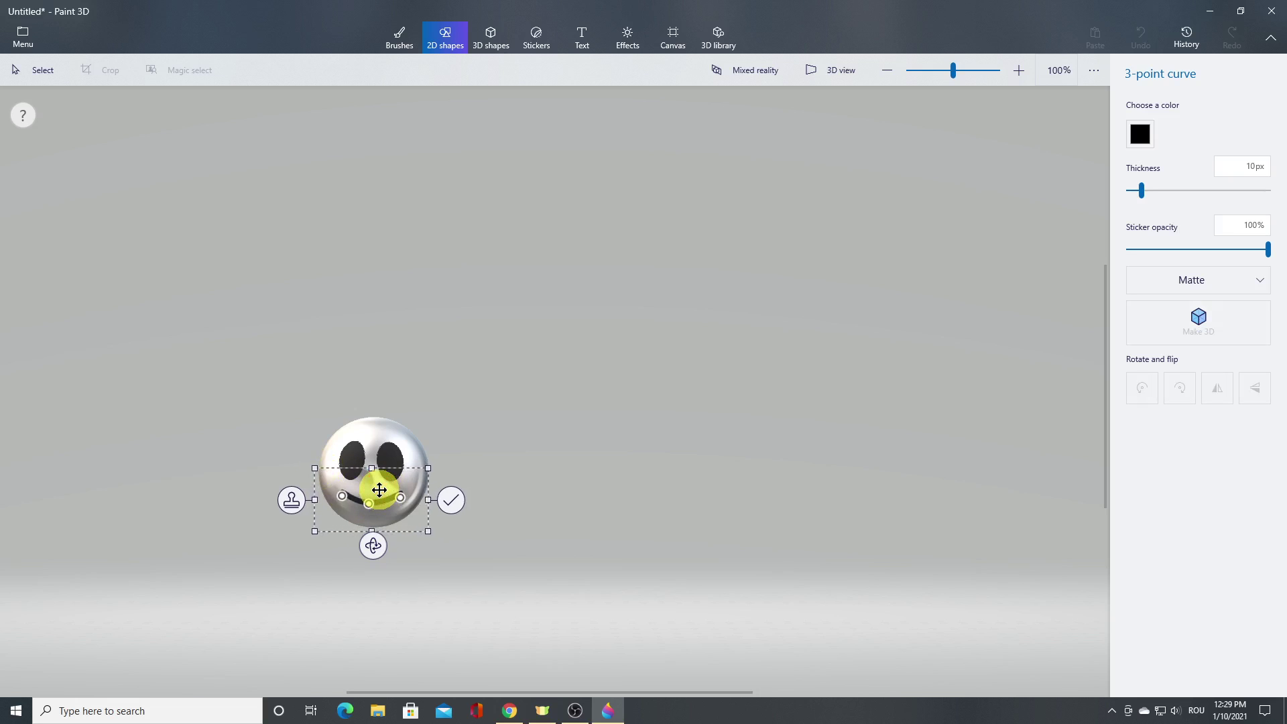
click(453, 502)
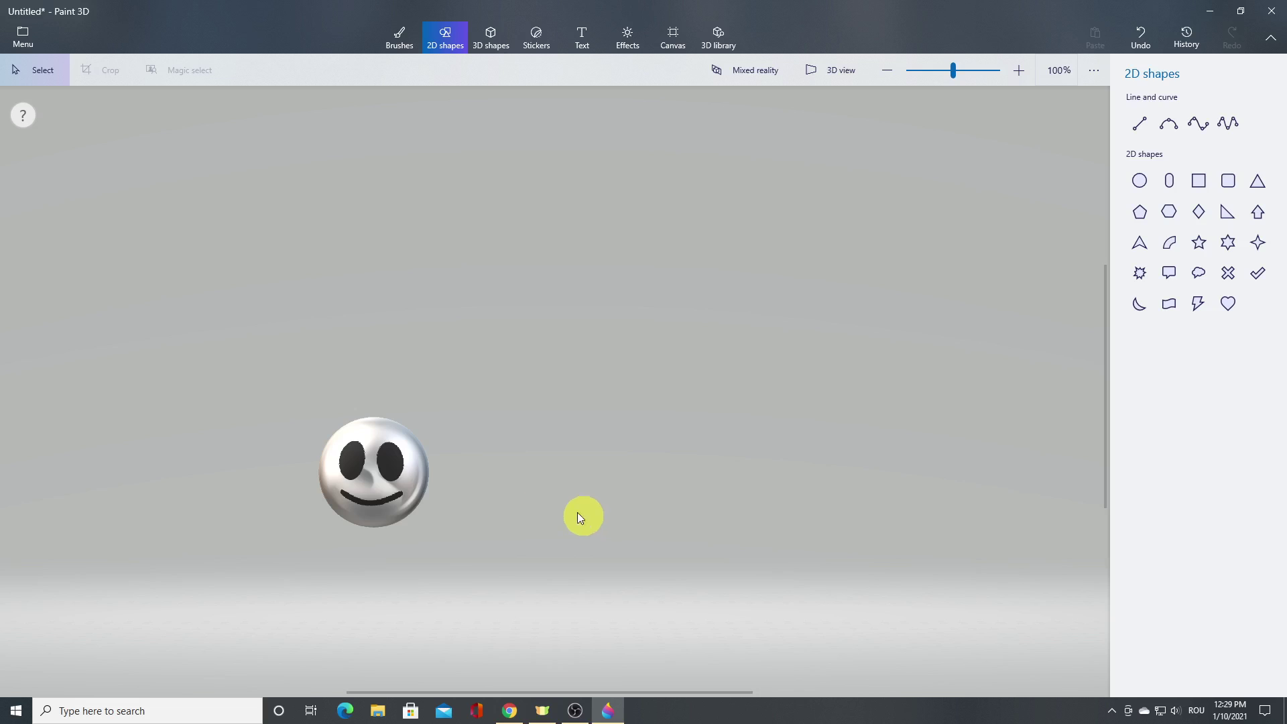
Duplicate the smiley sphere and move the copy to the upper-right area of the scene.
click(413, 480)
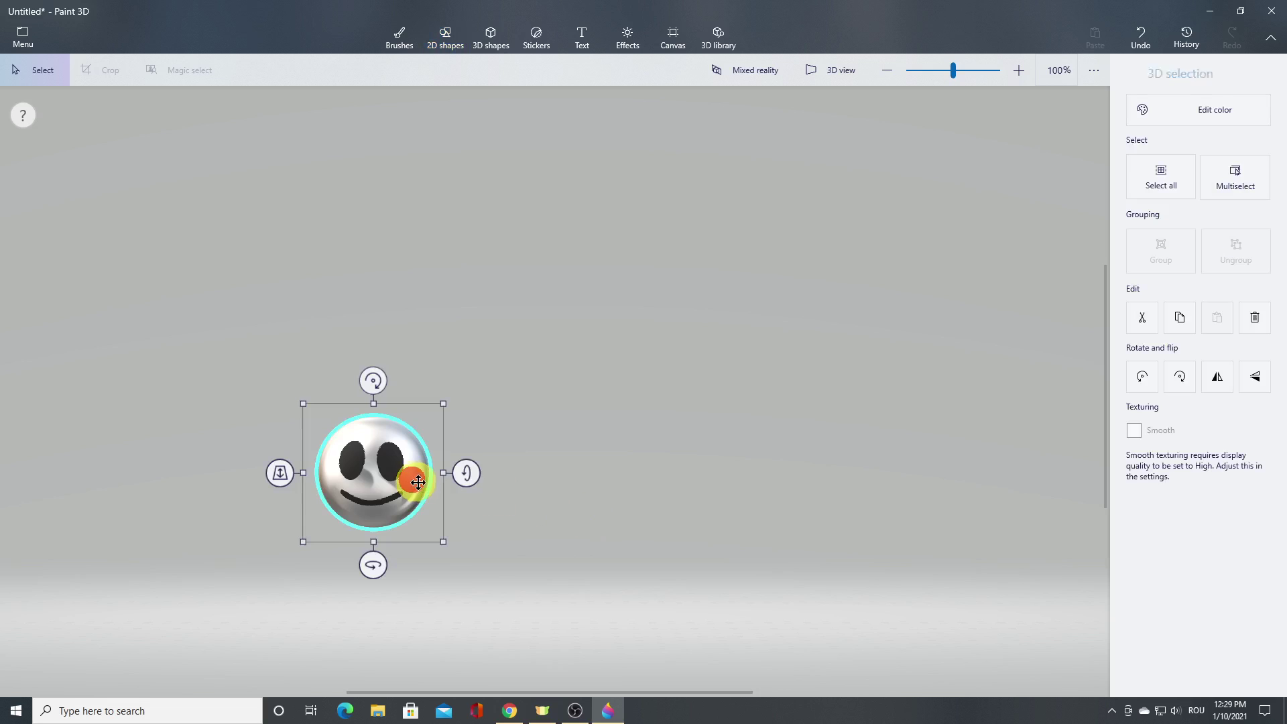
click(1178, 320)
click(1217, 319)
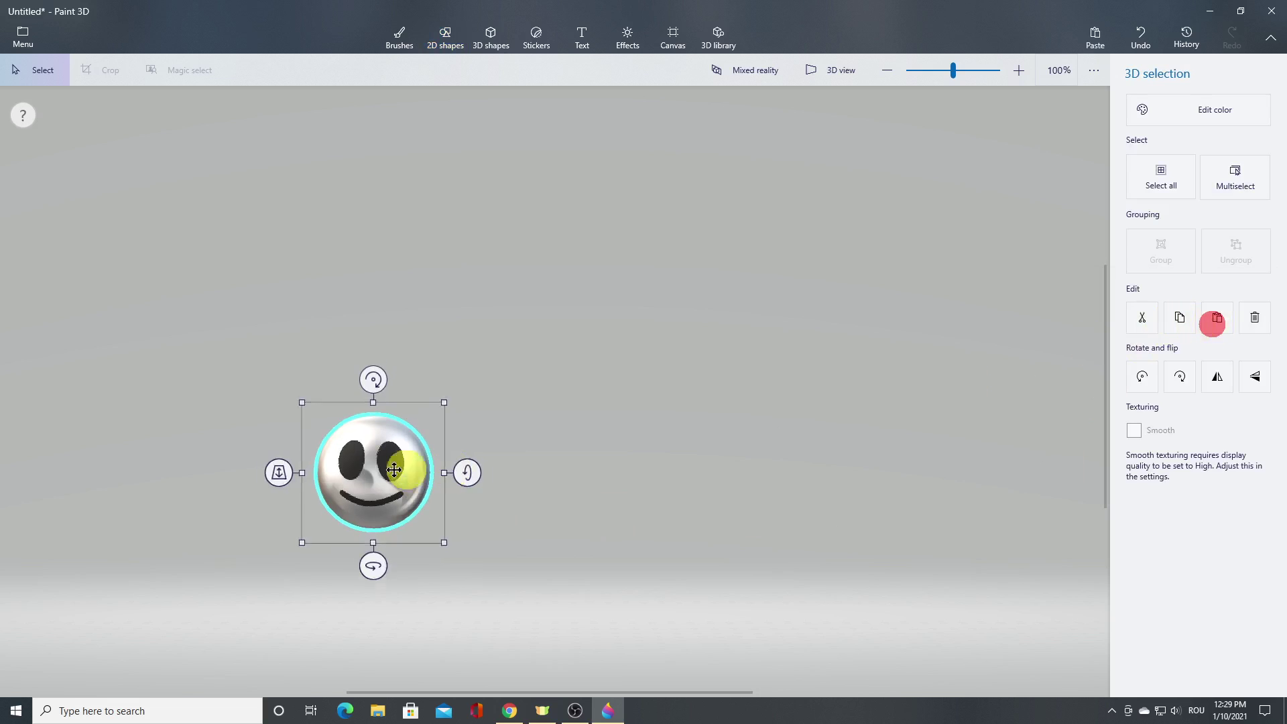
click(367, 474)
drag(367, 474, 991, 183)
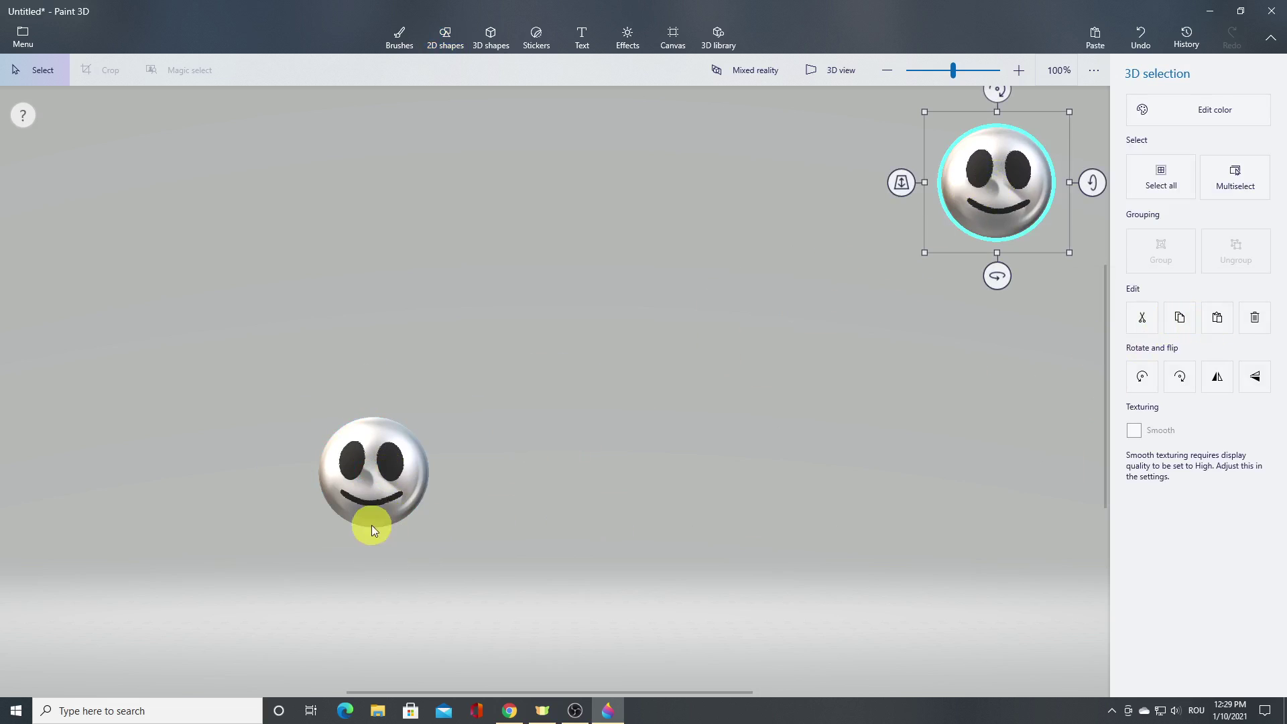
Duplicate the original smiley sphere and place the copy directly against its right side.
click(380, 508)
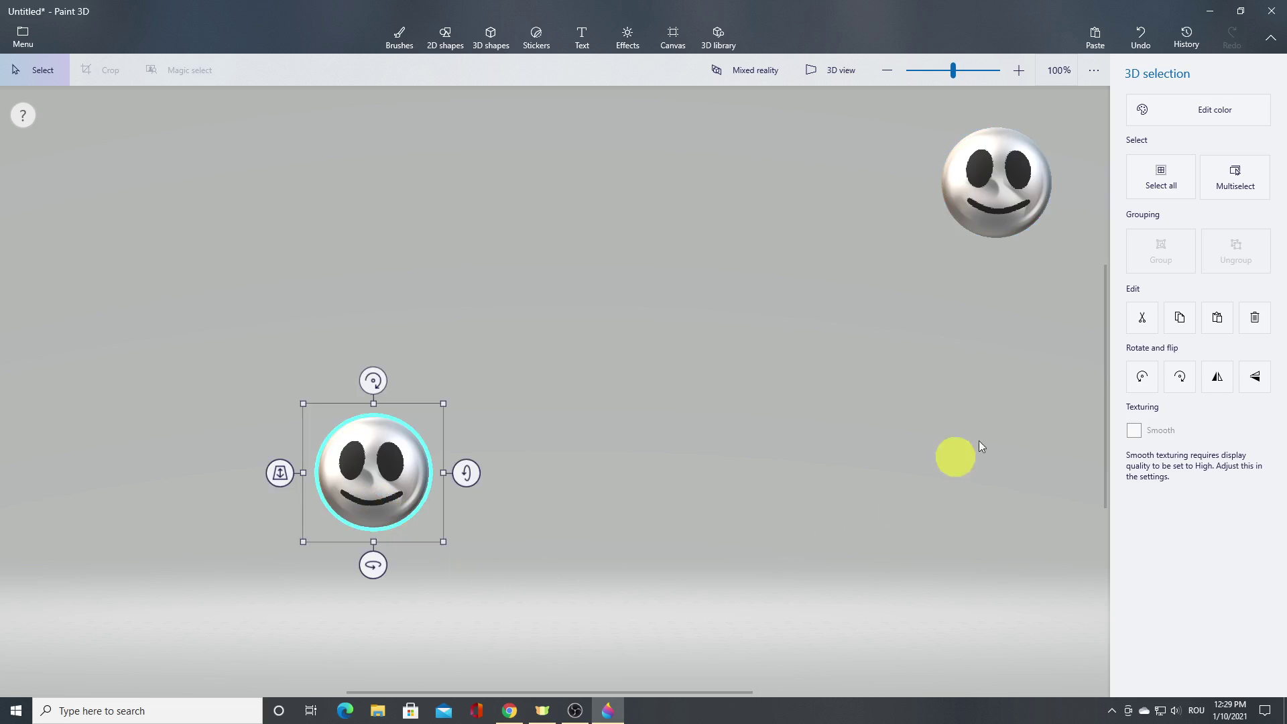
click(1179, 320)
click(1217, 319)
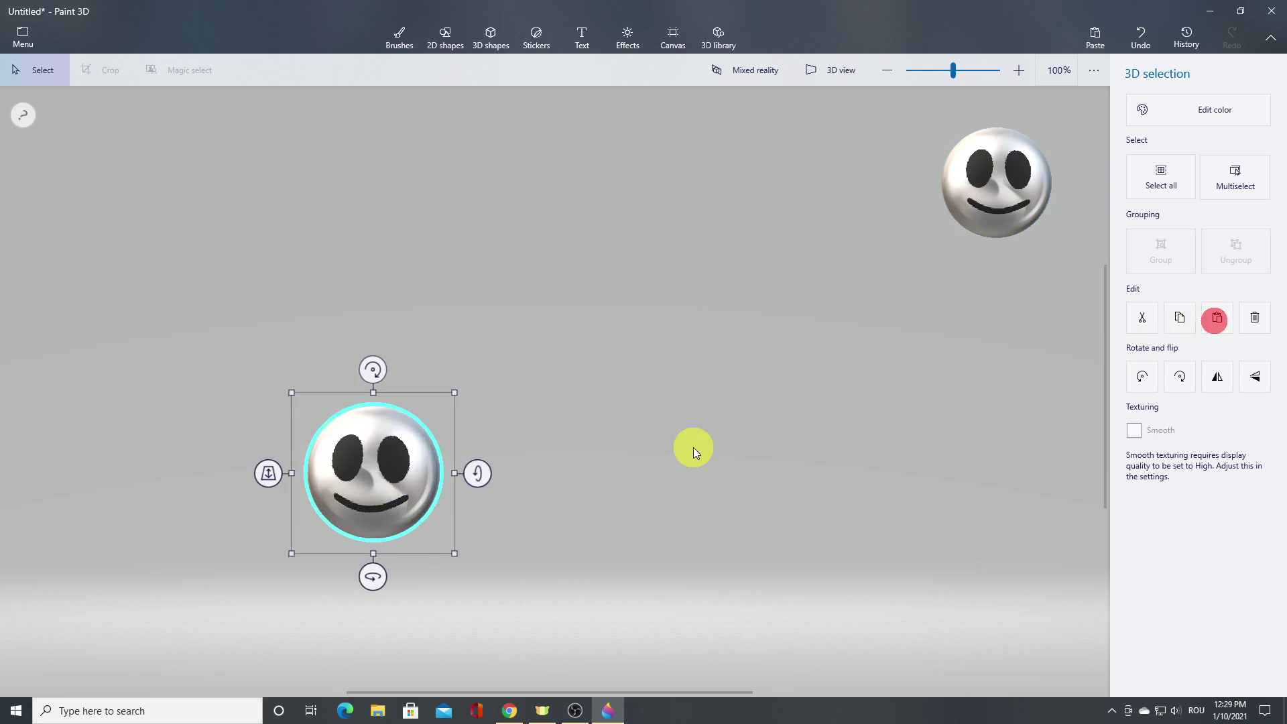
drag(388, 480, 496, 481)
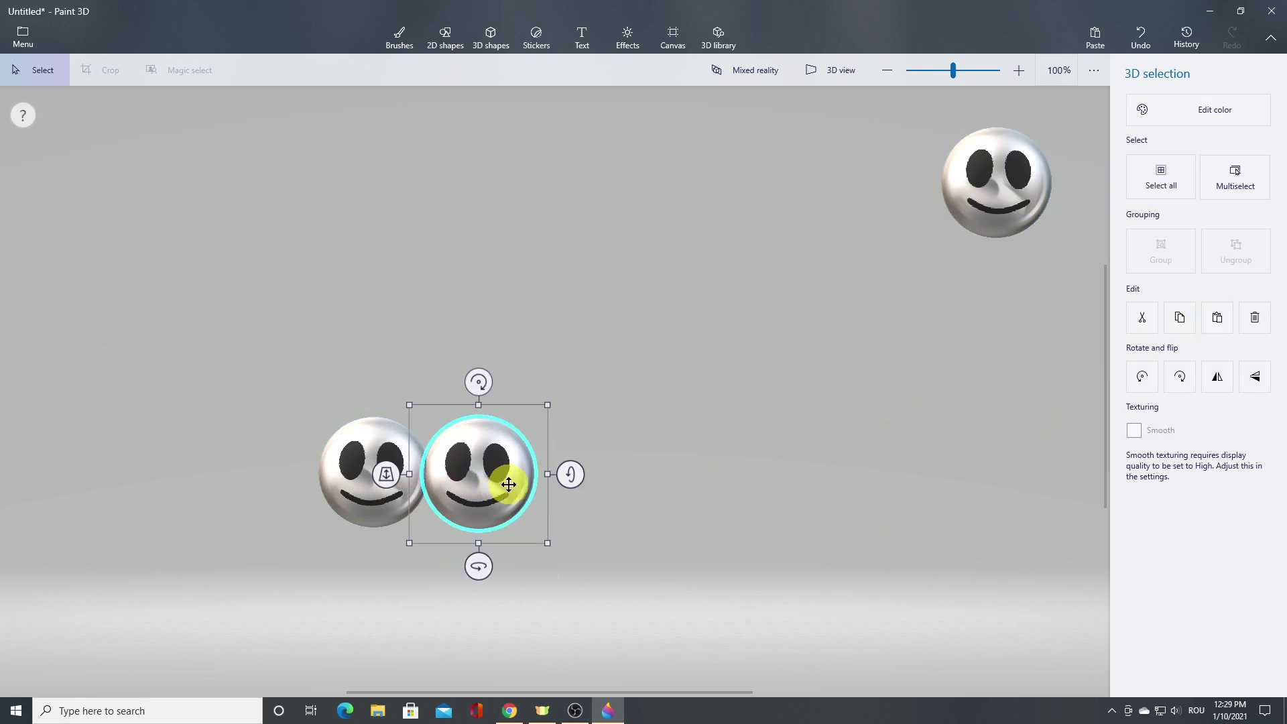
Add a third smiley sphere to the lower row, touching the right side of the second one.
click(1179, 319)
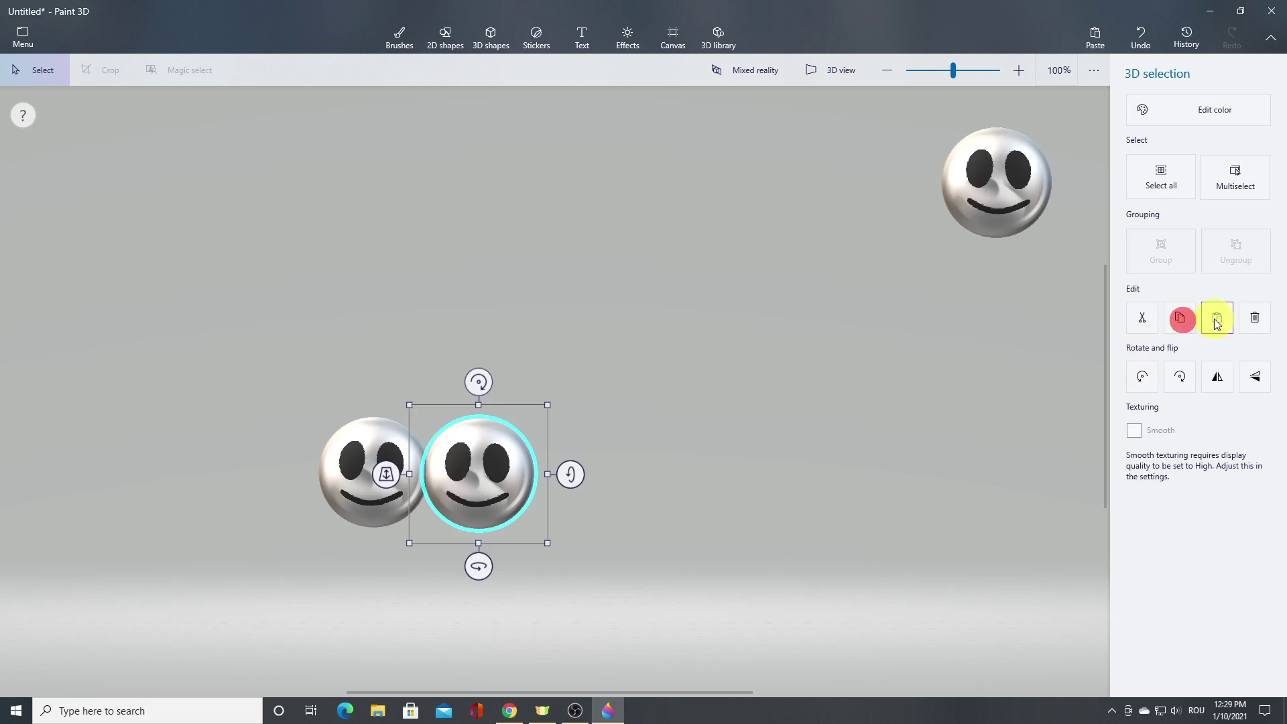
click(1216, 319)
mouse_move(466, 482)
mouse_down()
mouse_move(514, 481)
mouse_move(468, 484)
mouse_up()
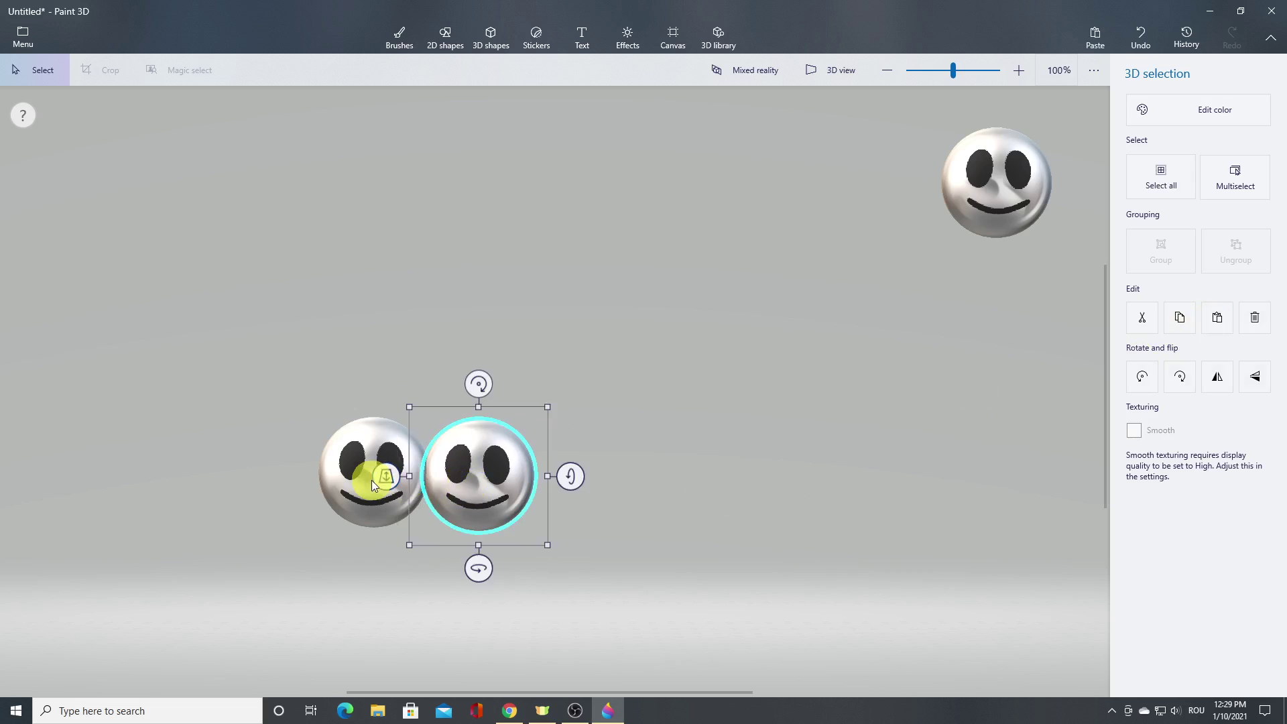
click(371, 480)
drag(371, 480, 586, 487)
click(772, 503)
Duplicate the third smiley sphere to extend the lower row to four evenly spaced spheres.
click(607, 488)
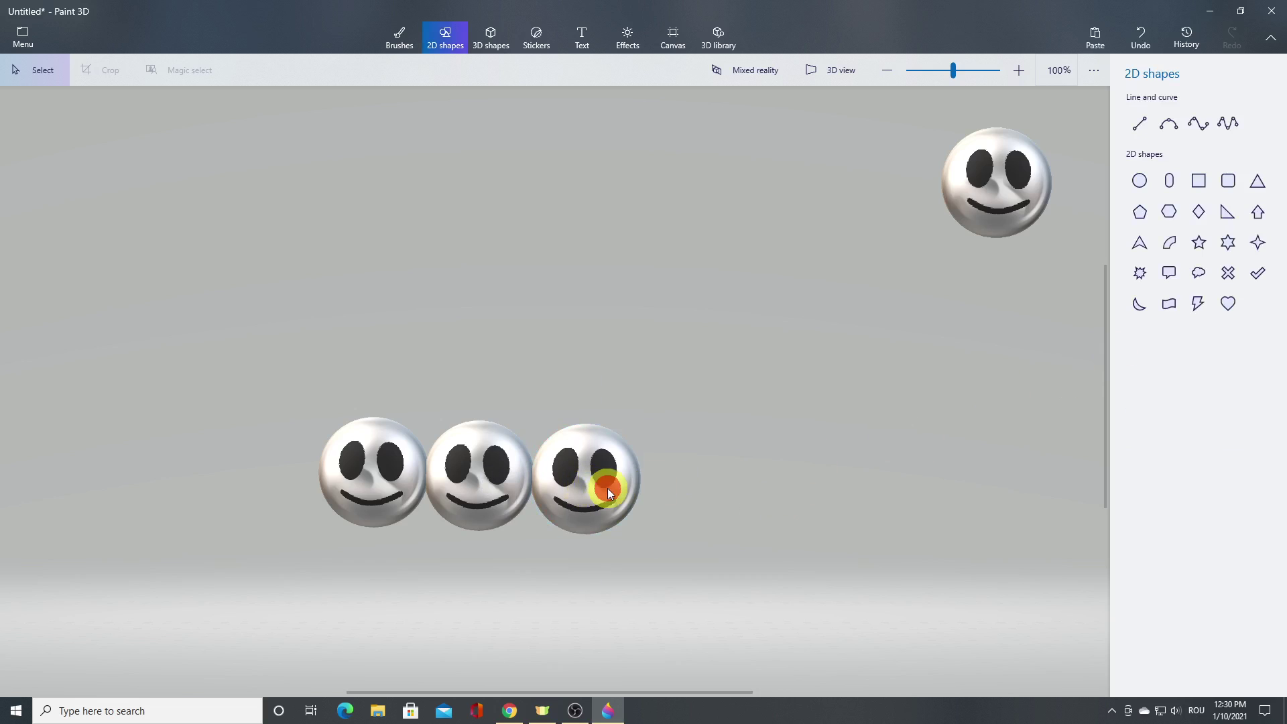
click(1179, 317)
click(1211, 317)
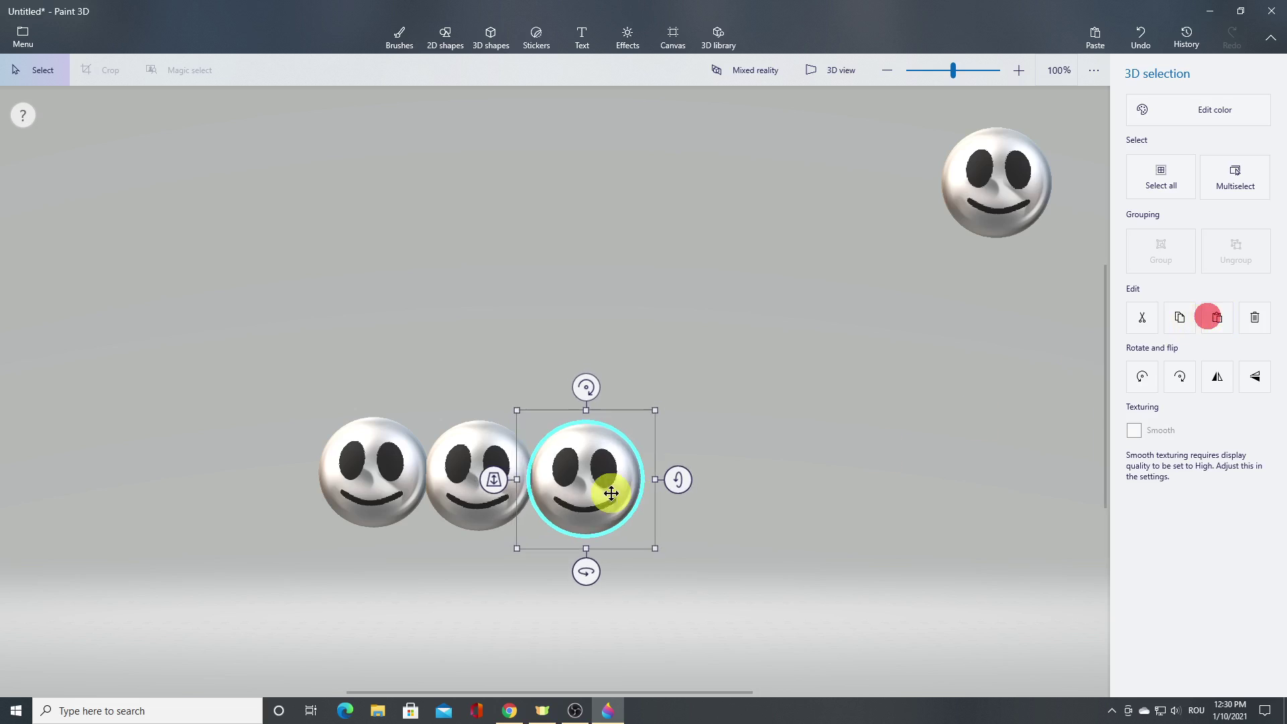
drag(610, 493, 574, 483)
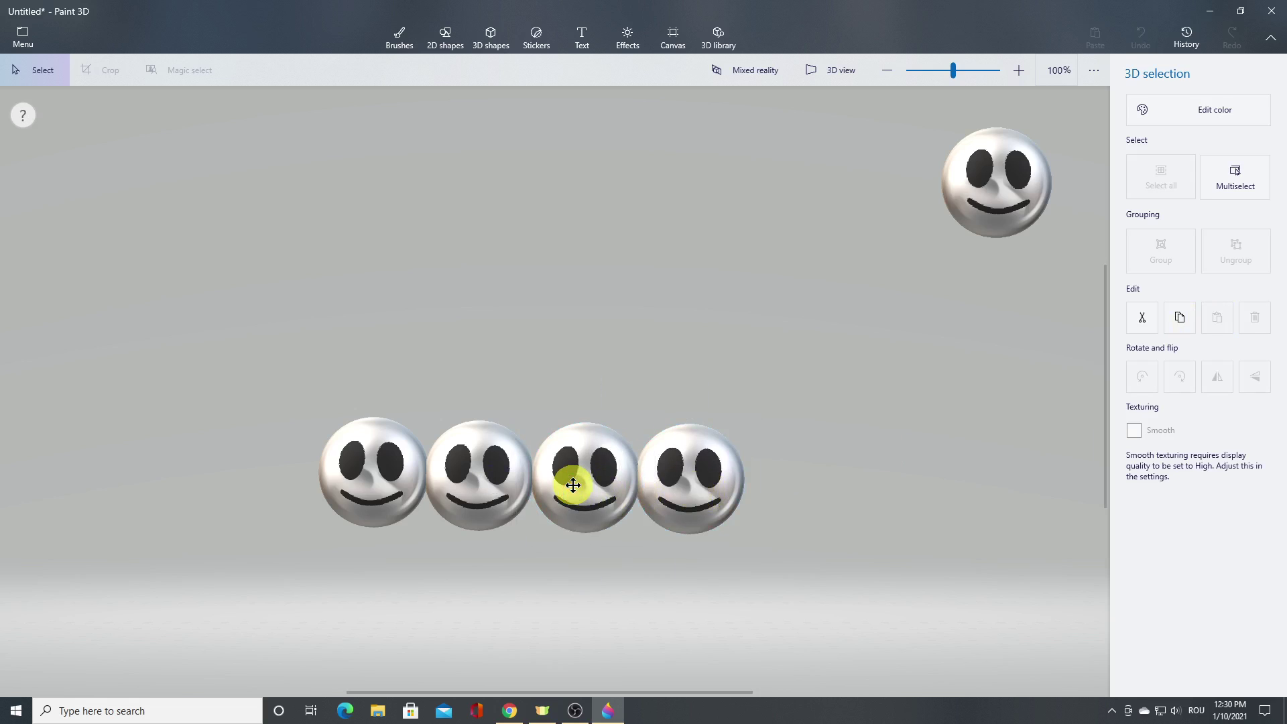
Check the row's alignment in 3D view and group its four smiley spheres.
click(838, 72)
drag(863, 457, 776, 423)
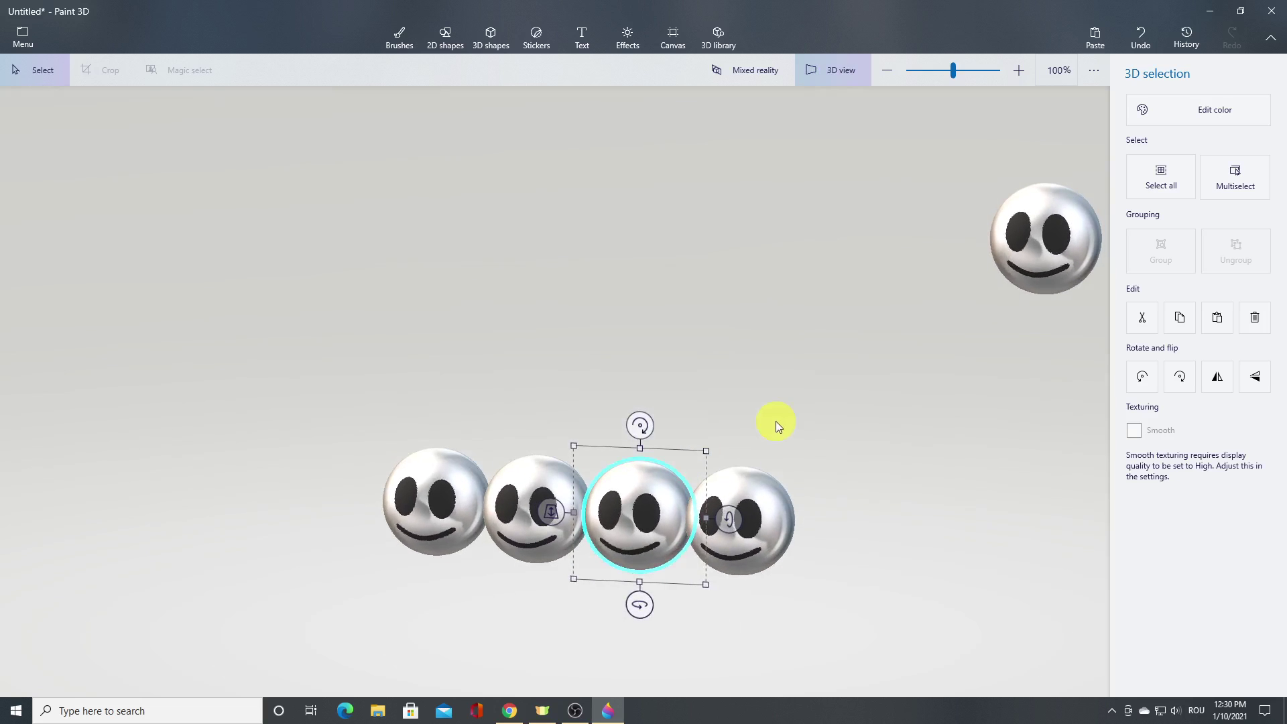
click(847, 79)
click(810, 421)
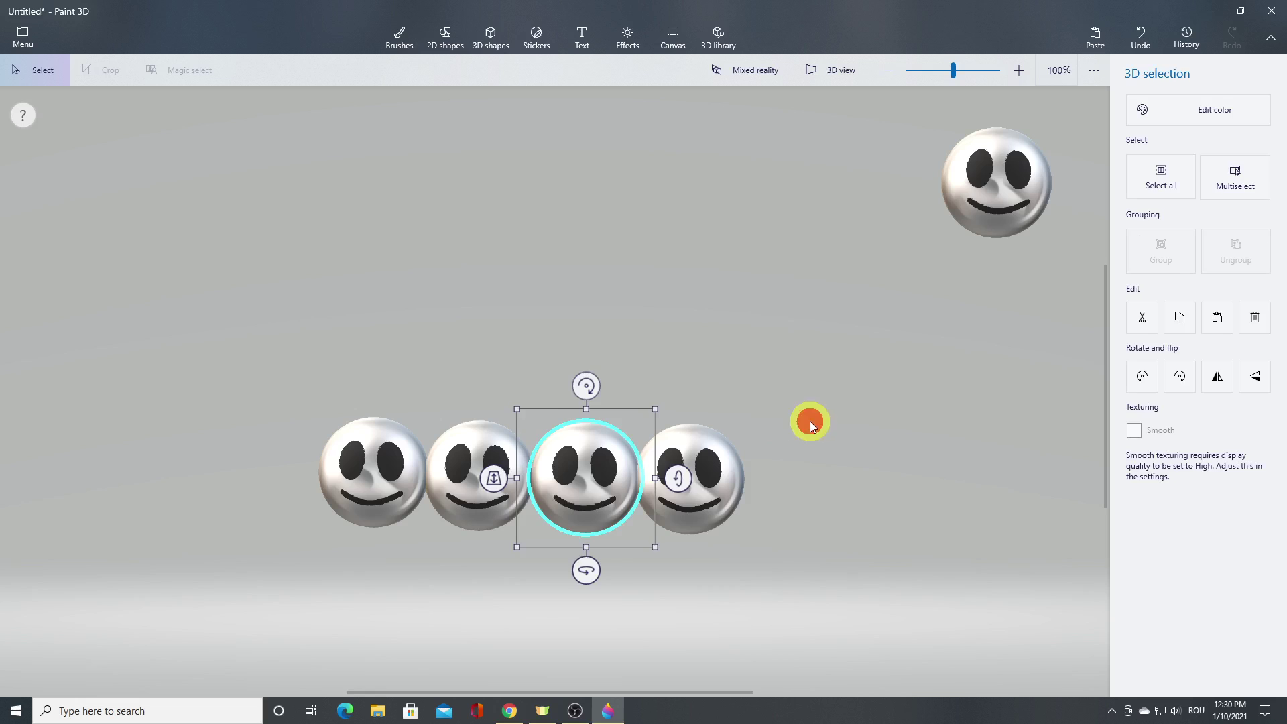
drag(260, 392, 813, 550)
click(1164, 245)
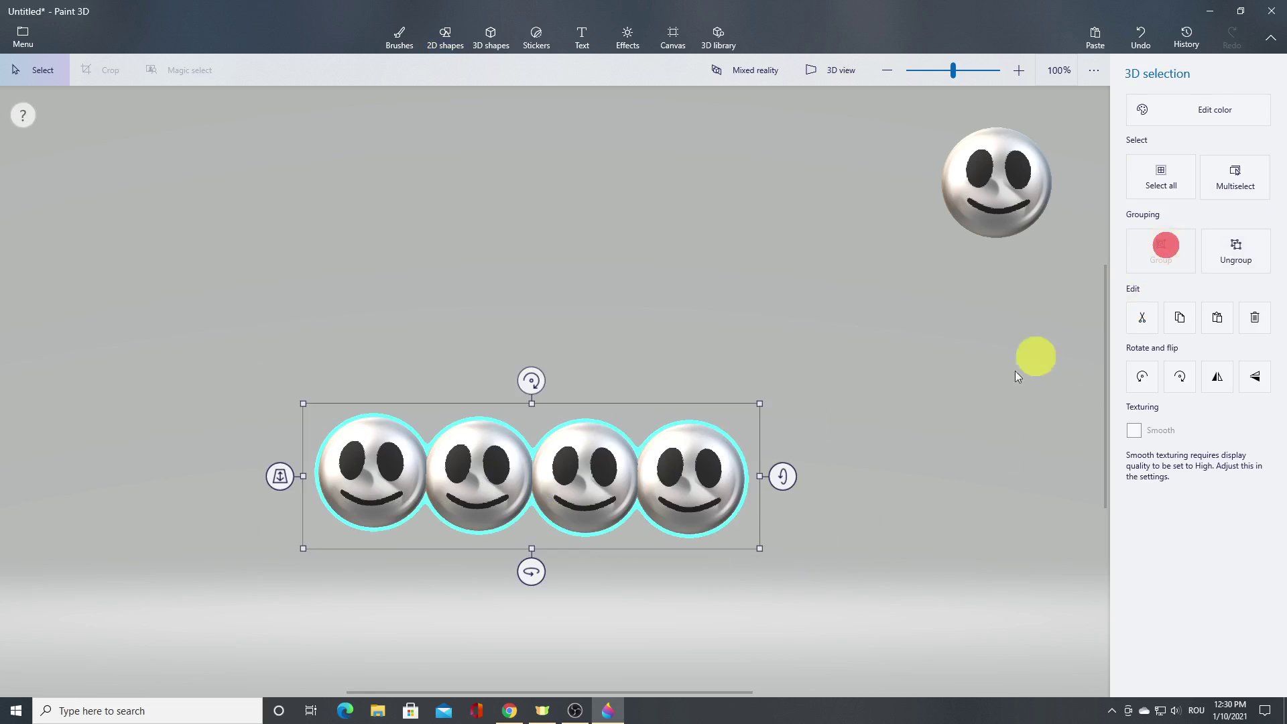
Ungroup the row of four smiley spheres.
click(858, 504)
click(690, 501)
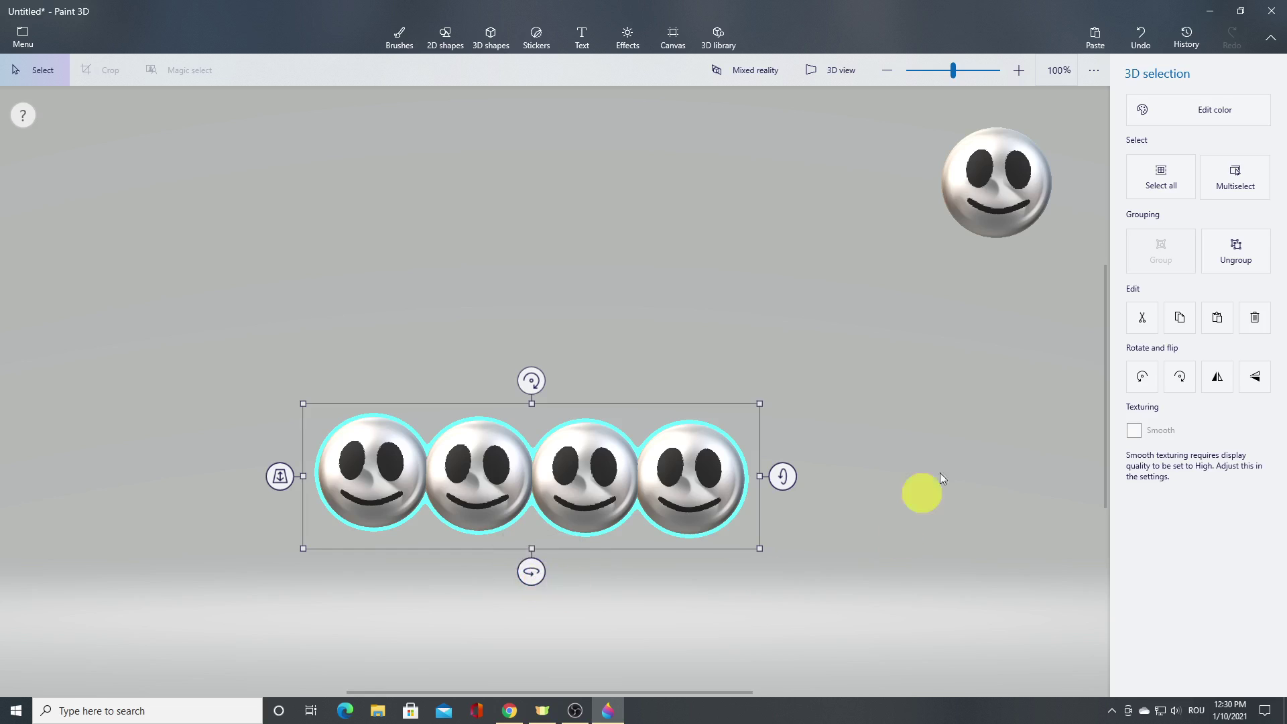
click(1246, 244)
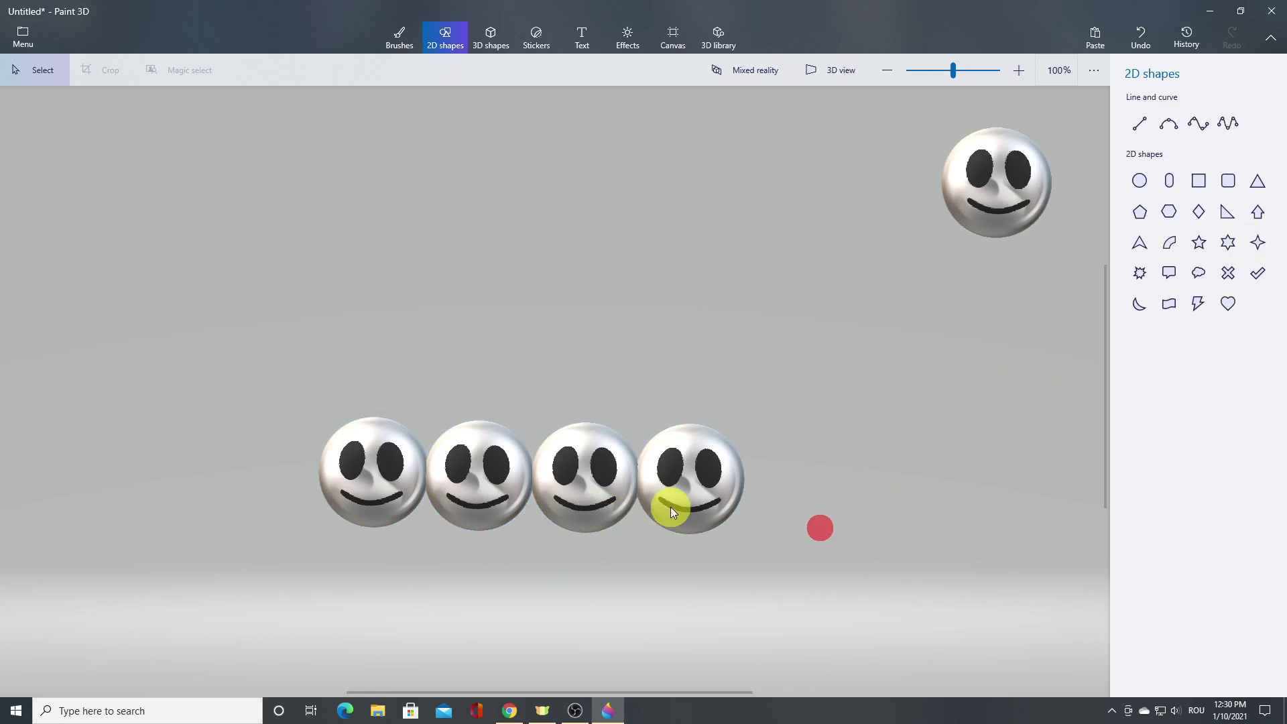
Turn the faces of the fourth and third smiley spheres slightly to the right and upward.
click(698, 532)
drag(690, 570, 696, 549)
drag(788, 479, 789, 476)
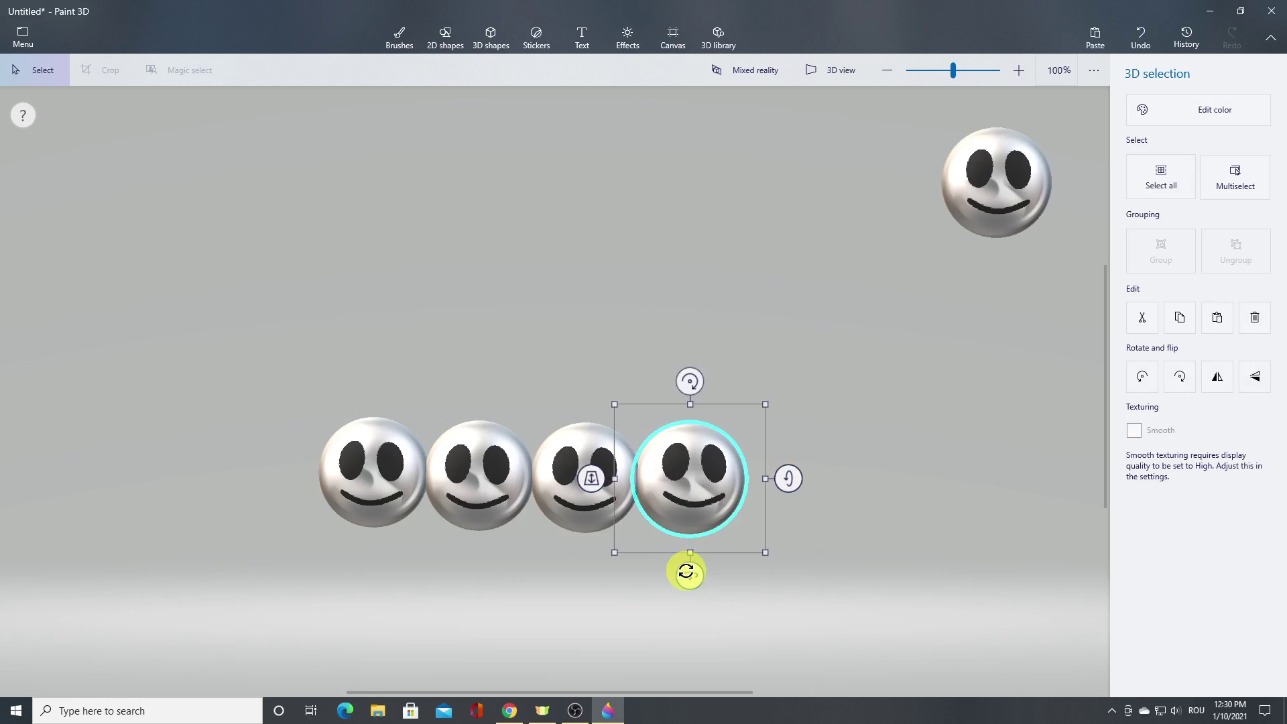
drag(686, 571, 689, 572)
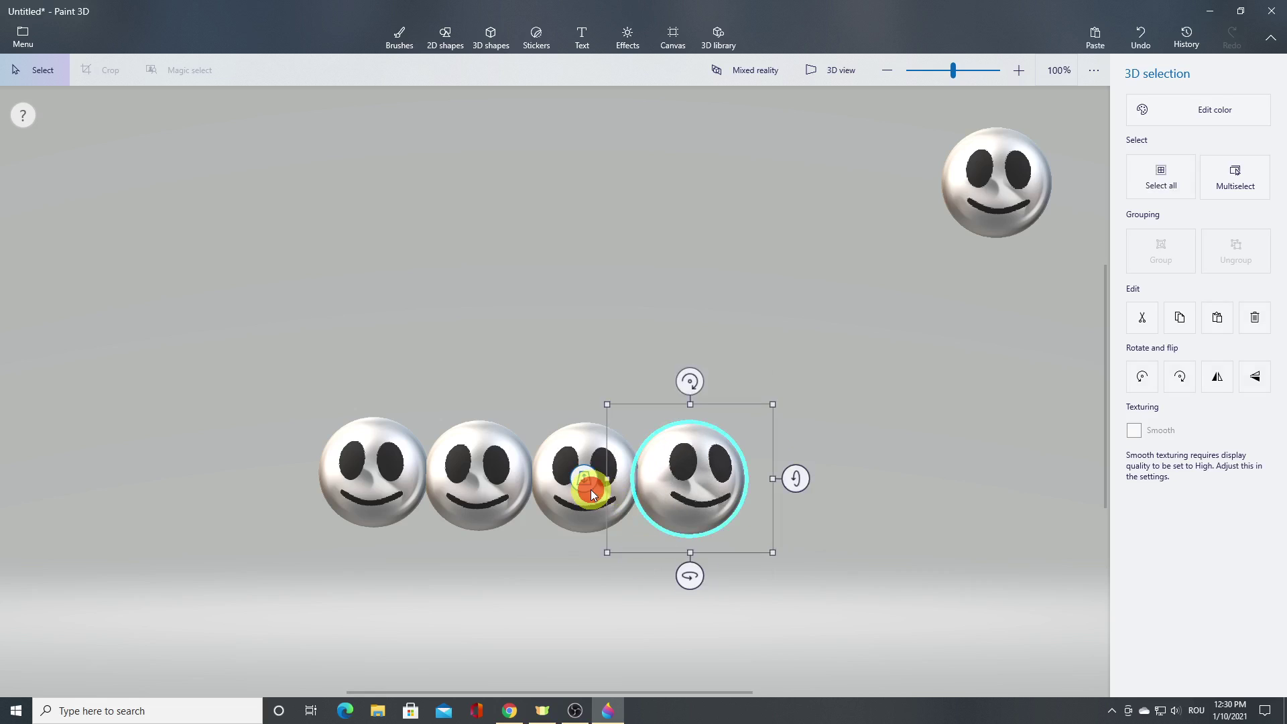
click(554, 482)
drag(589, 571, 598, 570)
drag(684, 483, 685, 470)
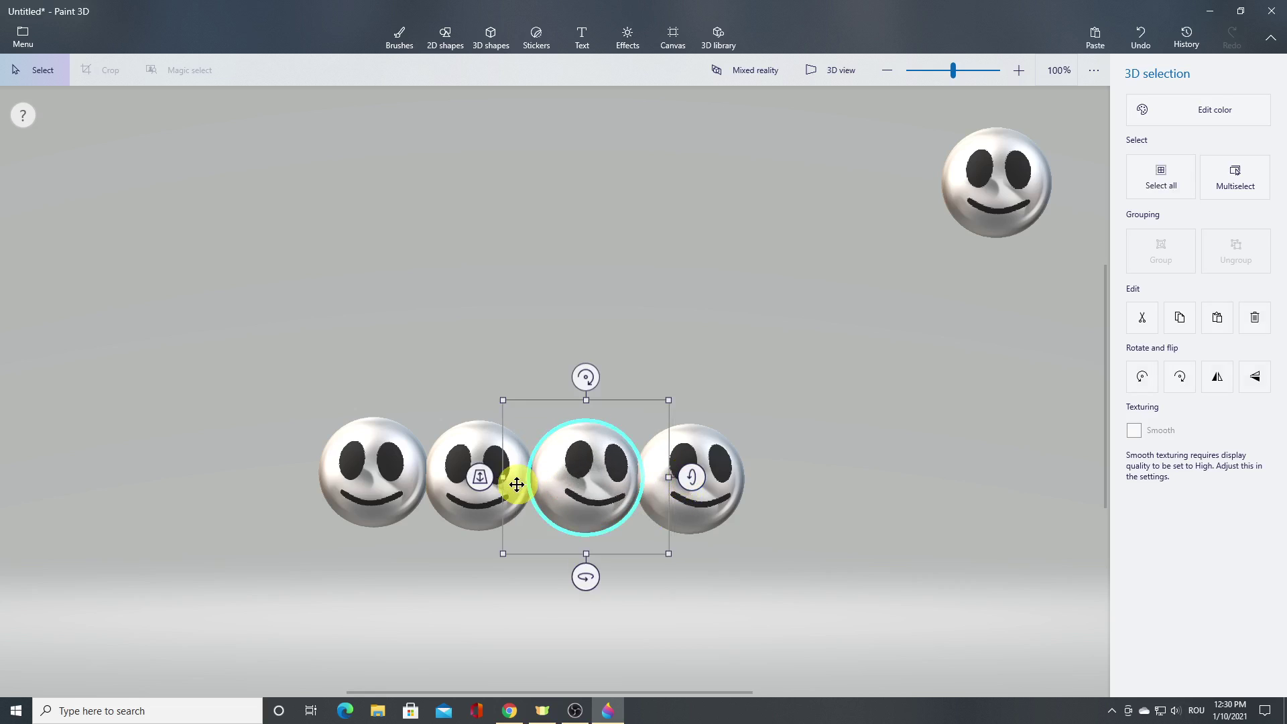
Turn the second sphere's face slightly right and upward, and fine-tune the third sphere's orientation to match.
click(467, 492)
drag(478, 567, 487, 569)
drag(575, 477, 581, 473)
click(606, 499)
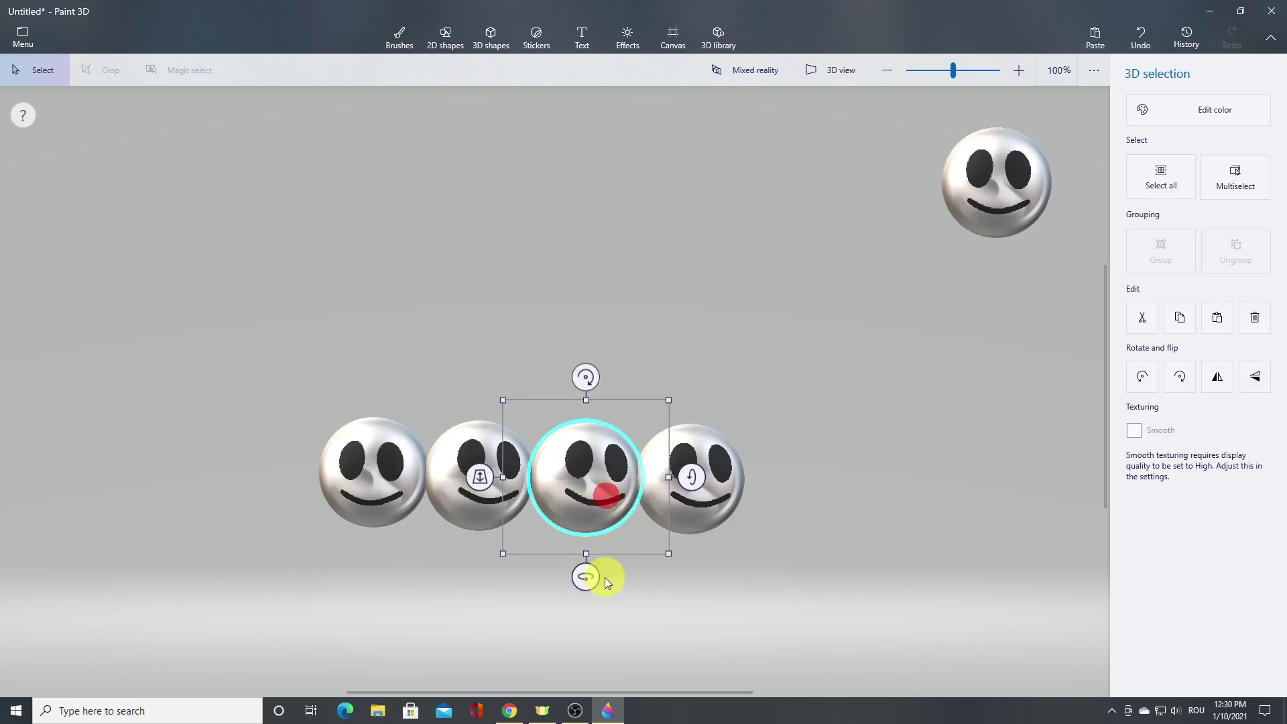
drag(583, 575, 586, 575)
drag(698, 474, 693, 480)
drag(585, 569, 583, 571)
Turn the first sphere's face slightly right and upward to match the rest of the row.
click(359, 496)
drag(368, 563, 377, 563)
drag(474, 469, 476, 467)
Group the four smiley spheres of the lower row.
click(880, 439)
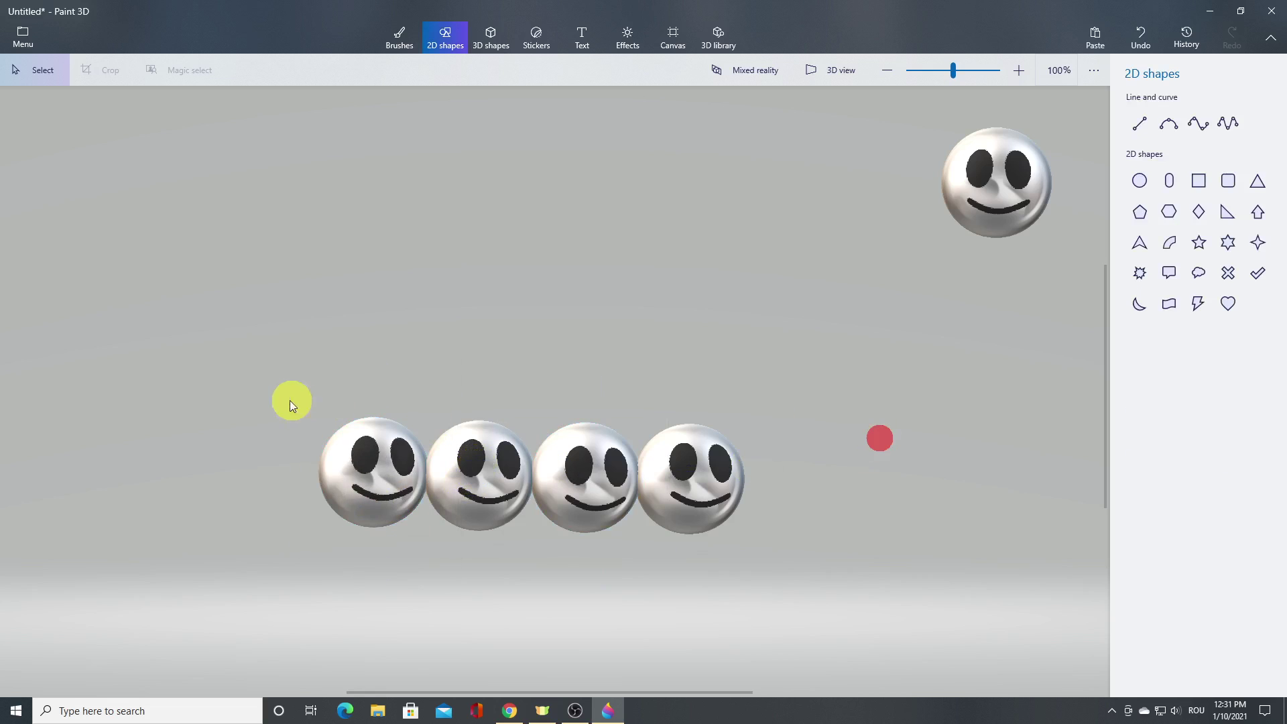
drag(237, 390, 803, 558)
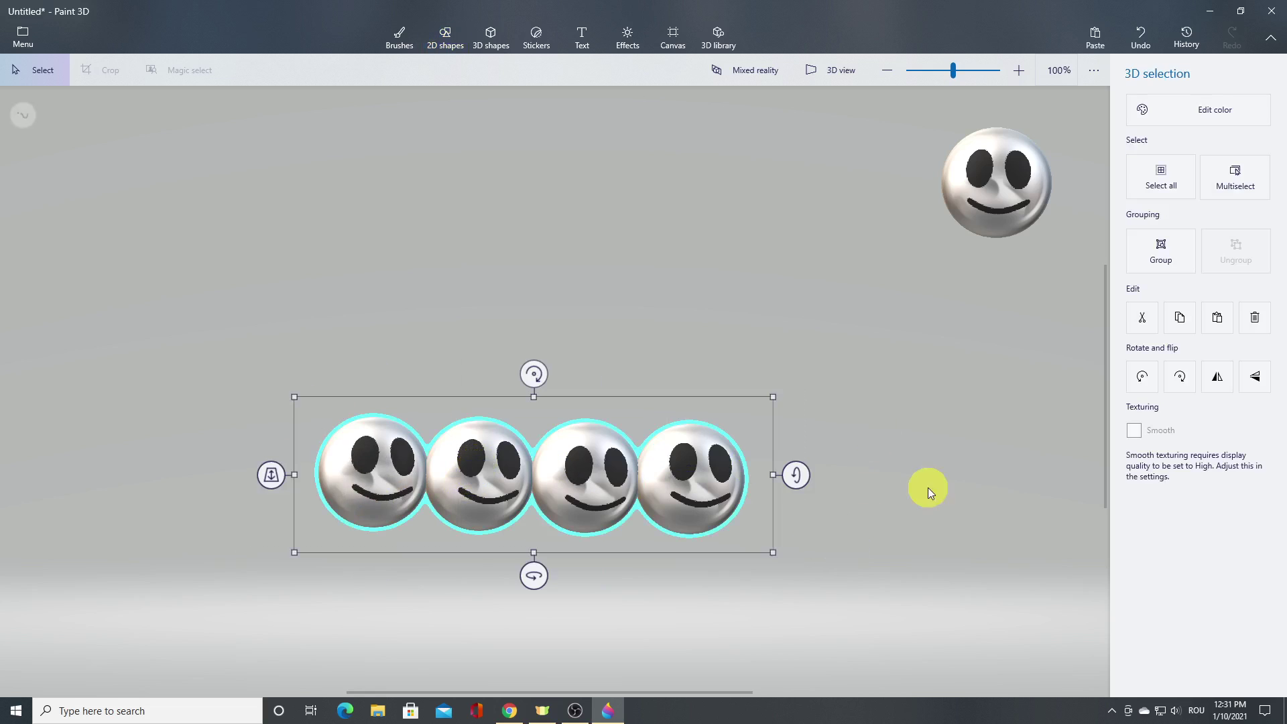
click(1171, 256)
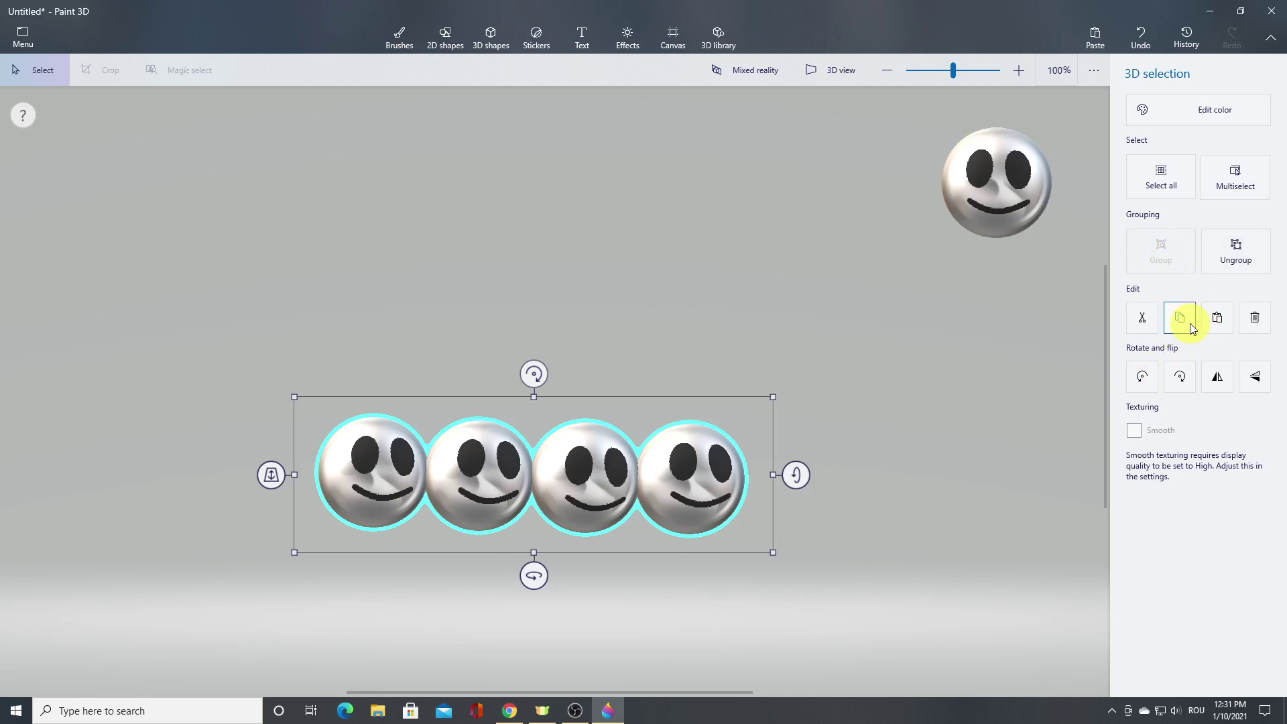
Duplicate the grouped row and place the copy directly behind the original, with the two rows touching in 3D view.
click(1214, 319)
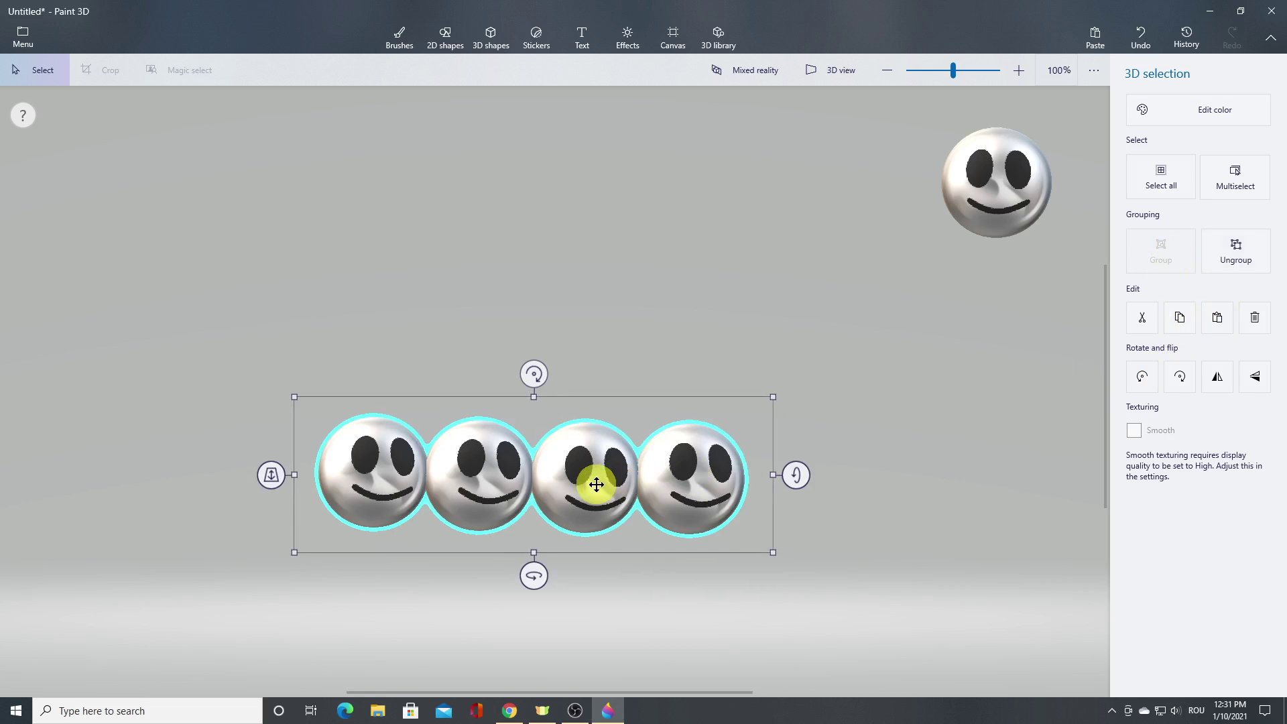
drag(596, 484, 597, 485)
drag(269, 474, 288, 394)
click(834, 67)
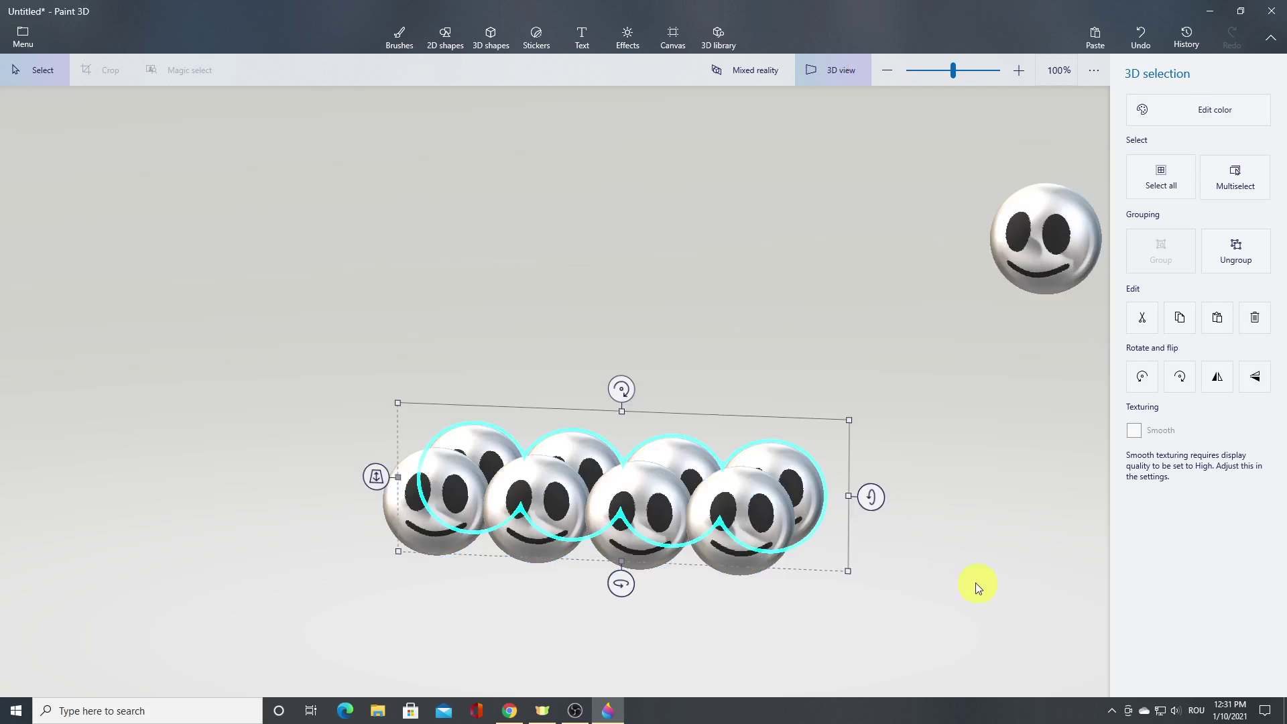
drag(977, 585, 805, 567)
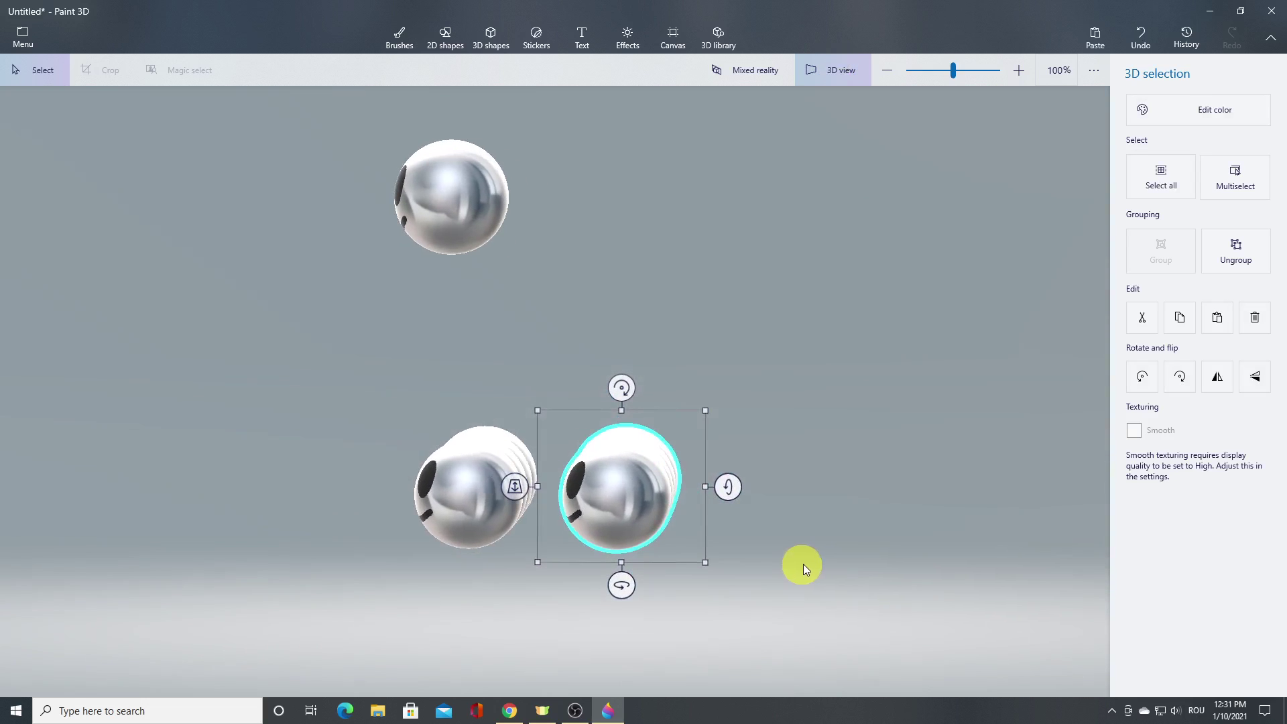
drag(615, 505, 575, 507)
drag(574, 507, 575, 508)
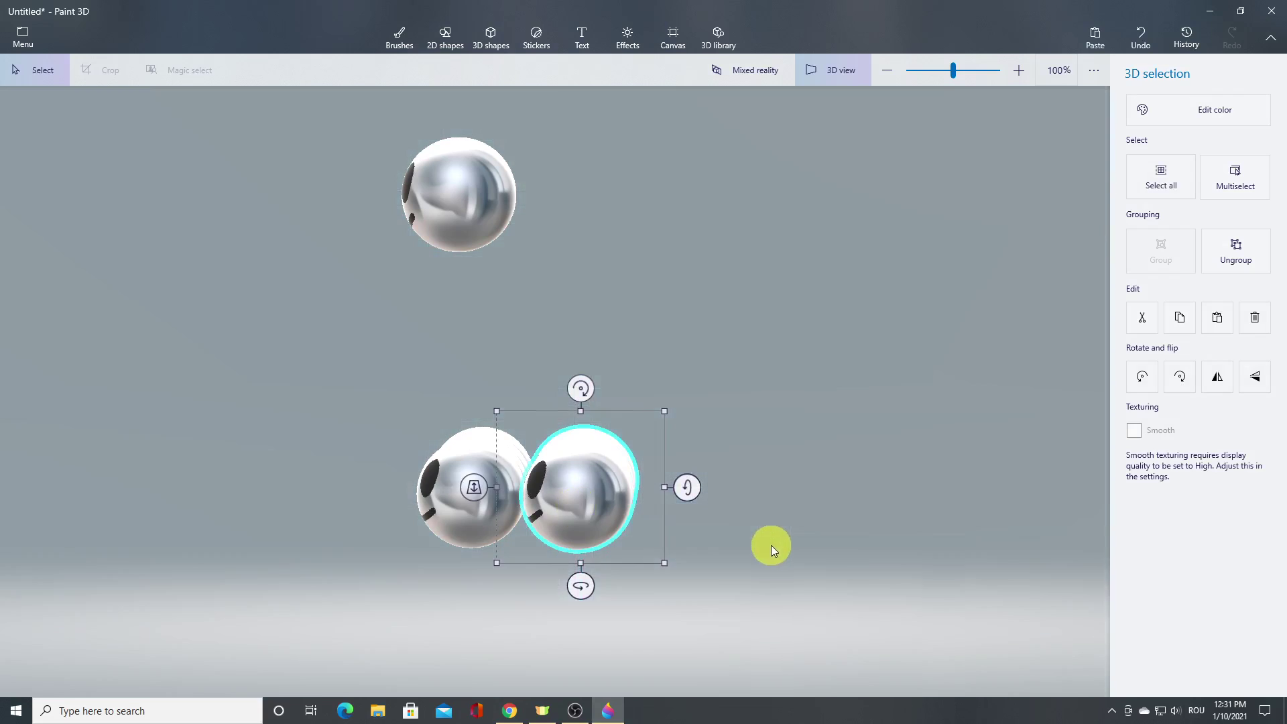
Rotate the second row clockwise as seen from the side, so its faces tilt further upward.
right_drag(774, 544, 816, 572)
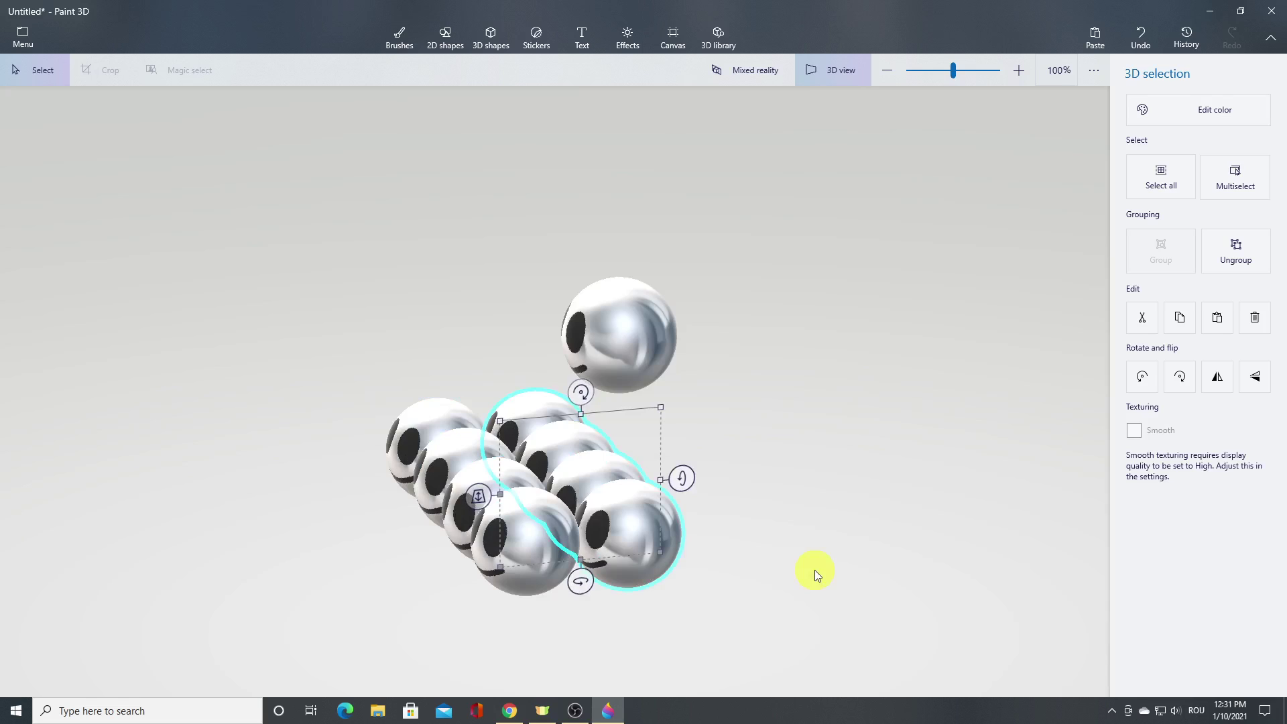
drag(583, 392, 629, 389)
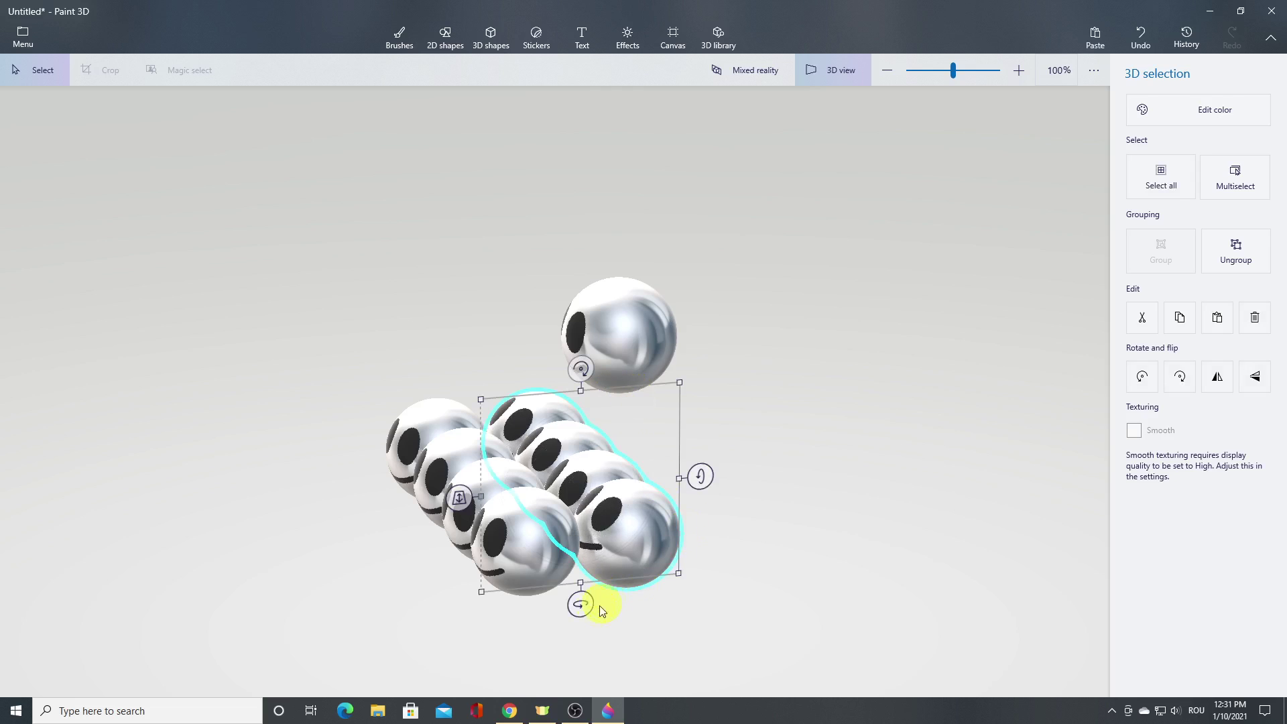
drag(581, 610, 586, 612)
click(818, 493)
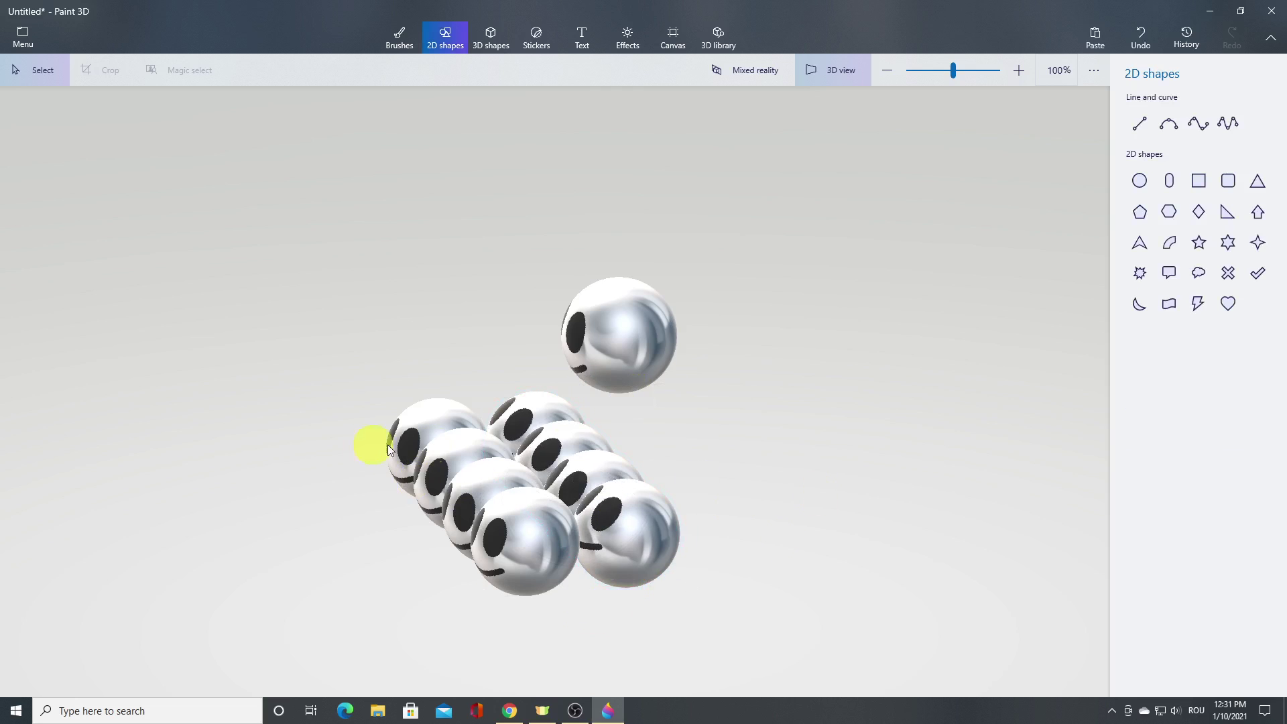
Duplicate the front row again and place the copy as a third row touching the back of the second.
click(833, 79)
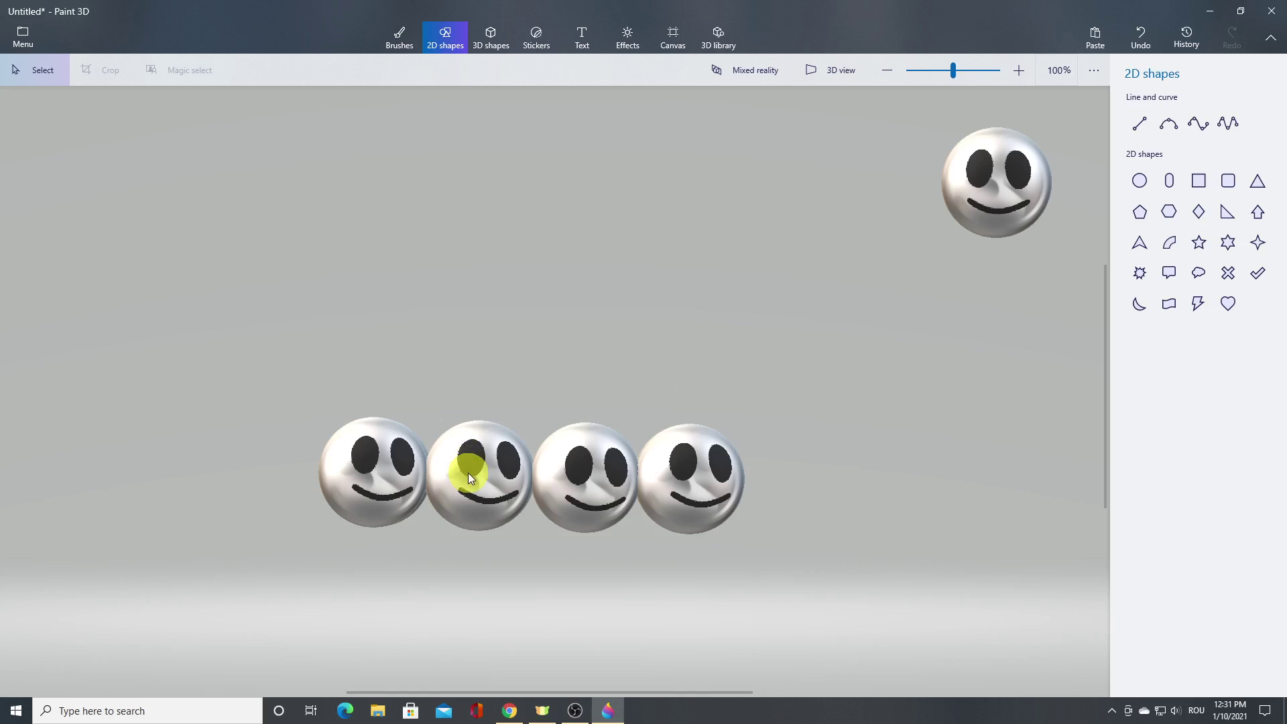
click(468, 472)
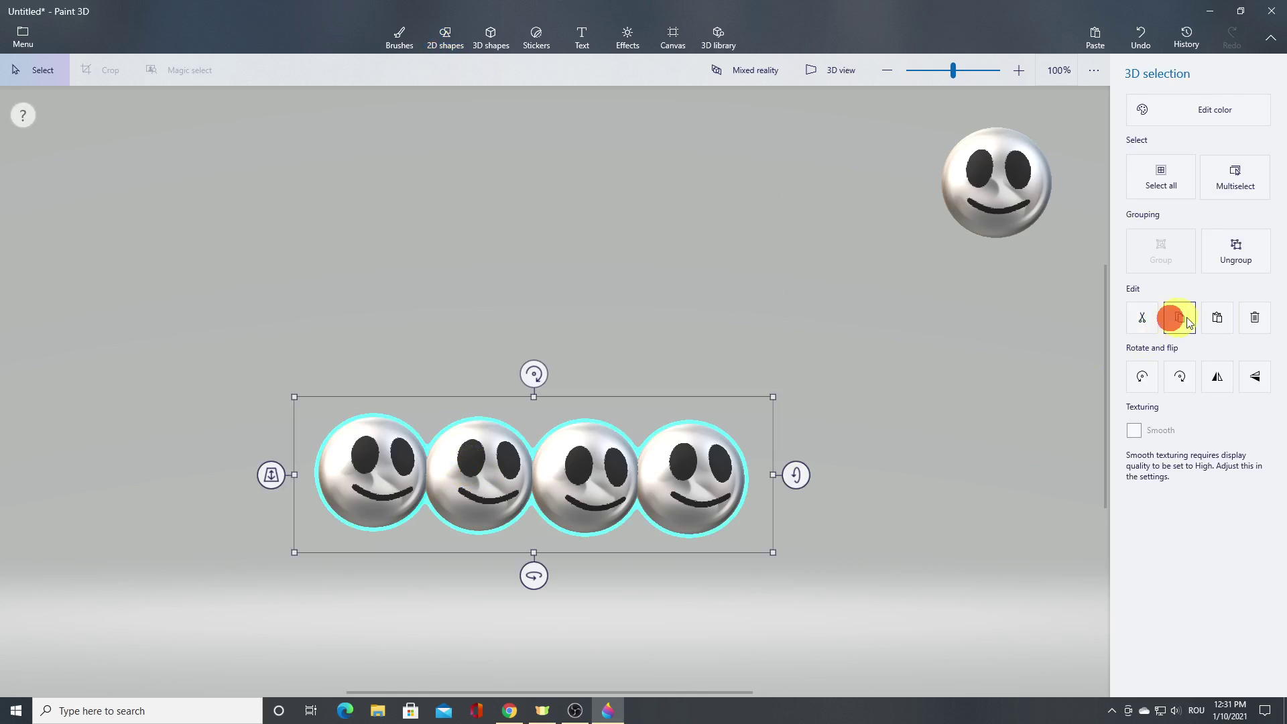
click(1211, 322)
drag(271, 473, 294, 369)
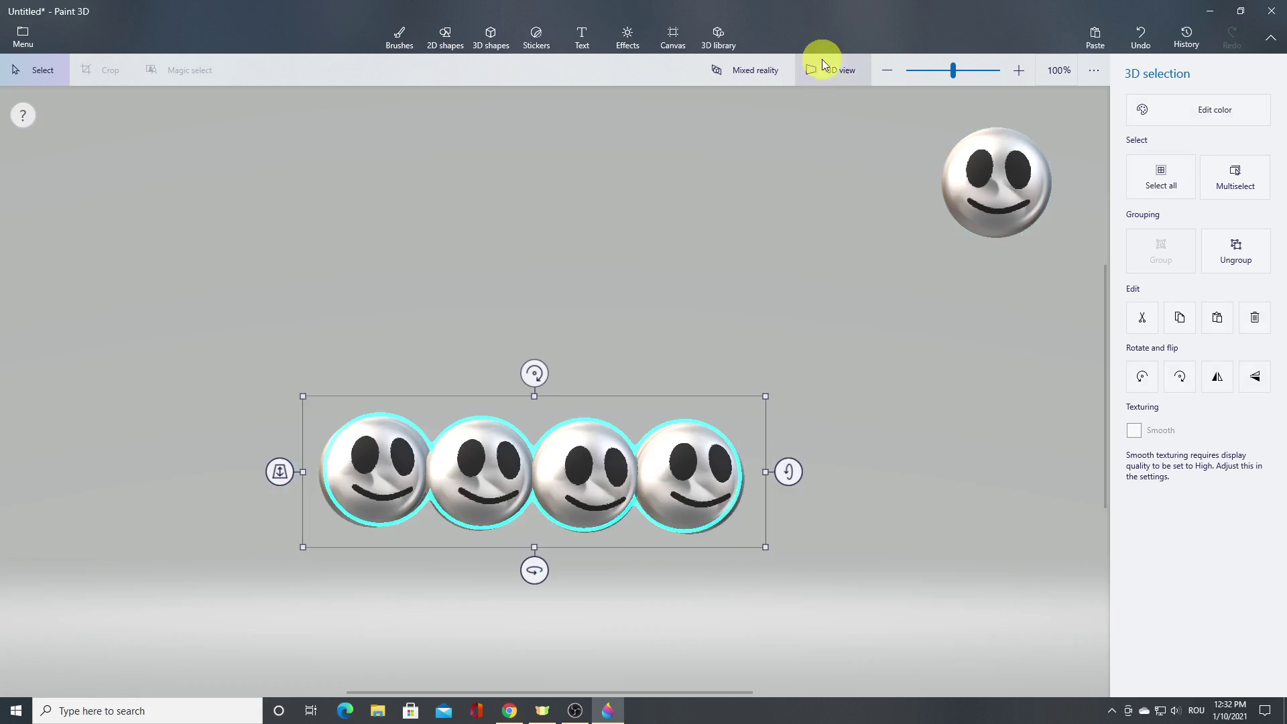
click(824, 62)
drag(895, 511, 851, 509)
drag(690, 535, 704, 537)
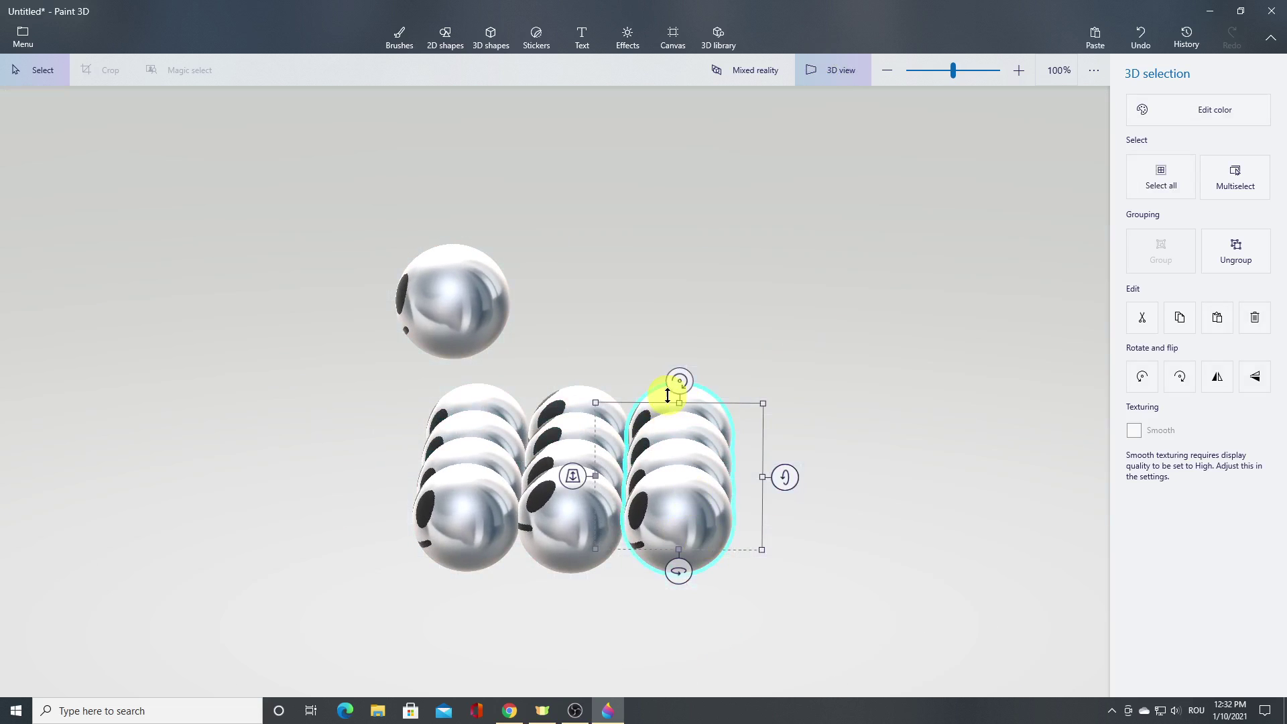
Rotate the third row slightly clockwise as seen from the side, tilting its faces upward.
drag(680, 380, 703, 378)
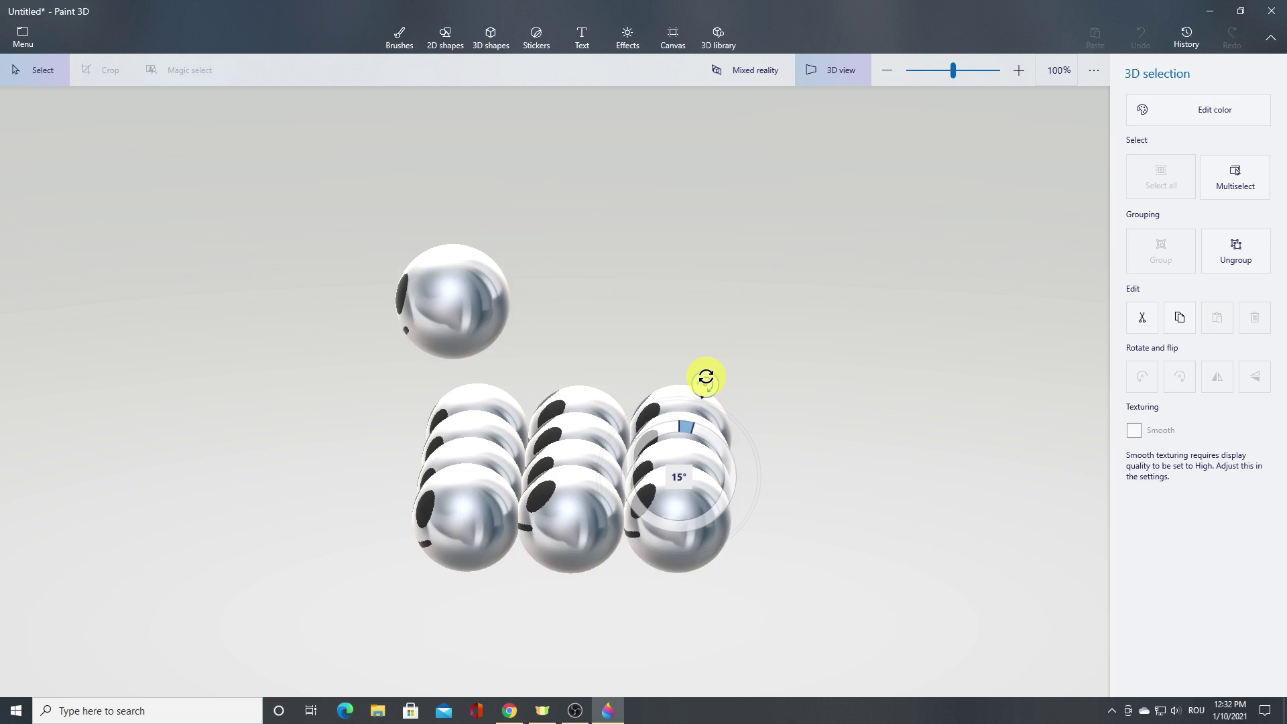
drag(706, 377, 738, 392)
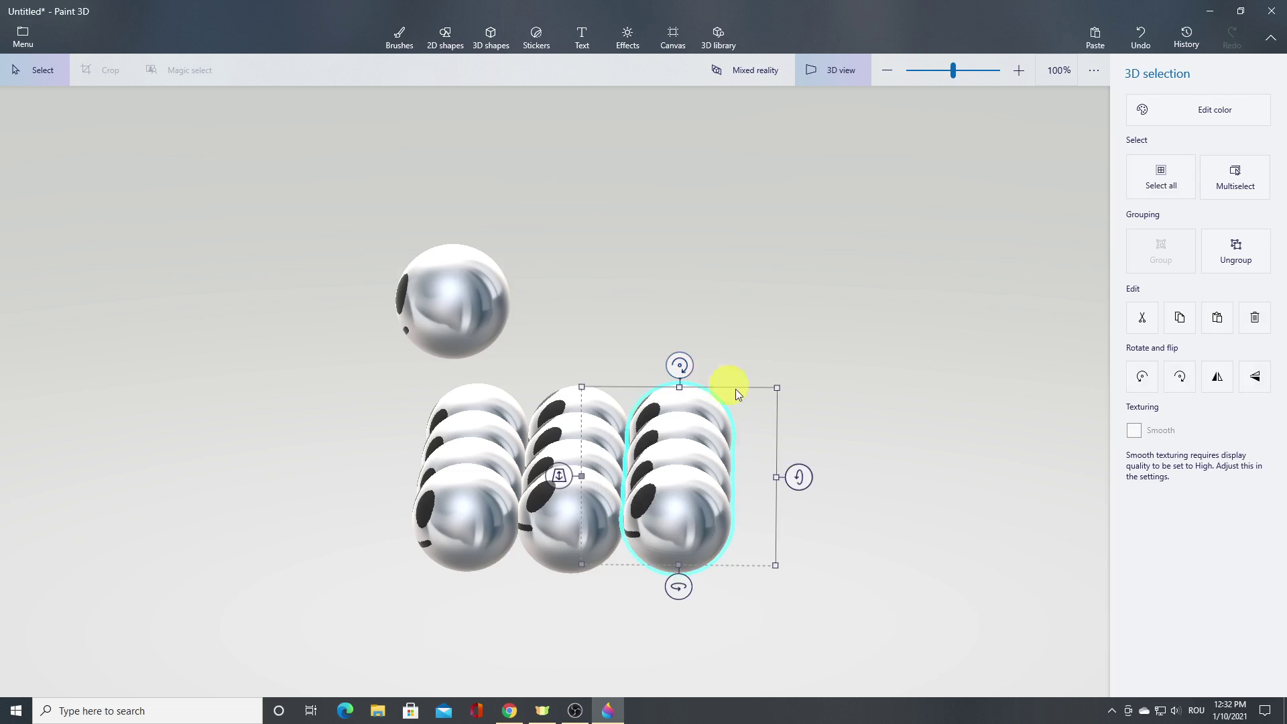
click(867, 565)
Duplicate the front row once more and place the copy as a fourth row touching the back of the third.
click(831, 71)
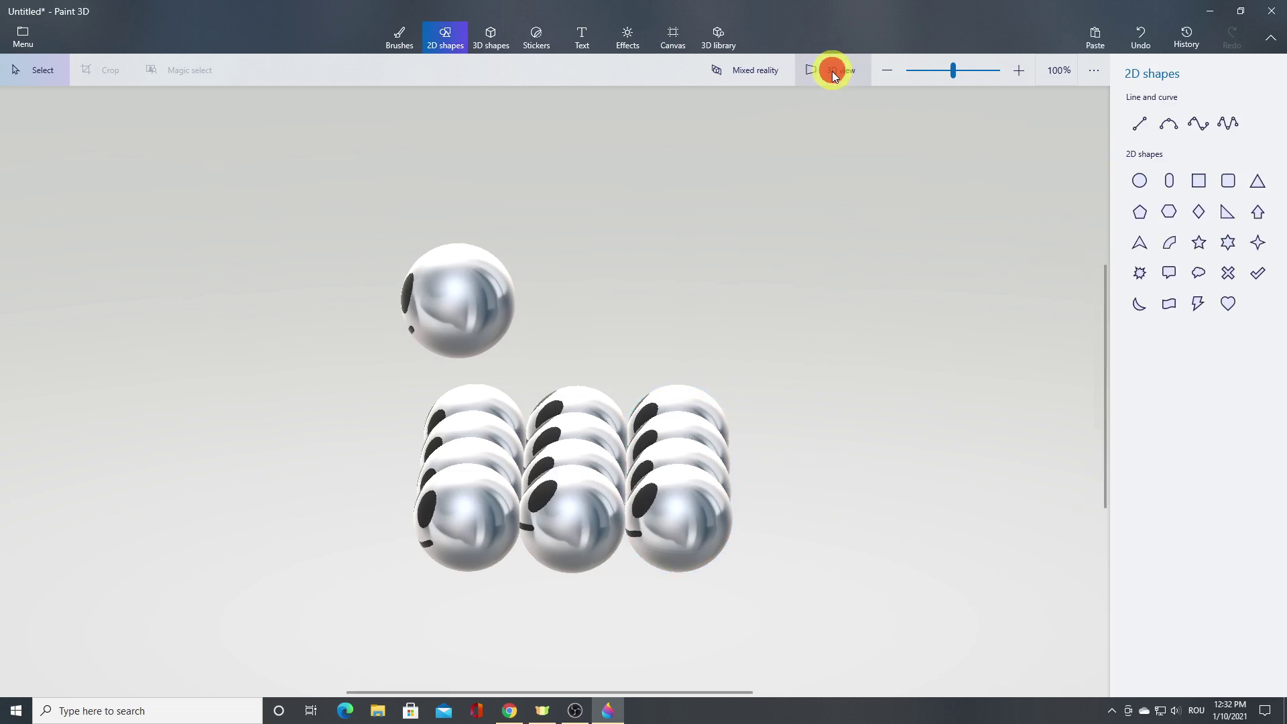
click(531, 479)
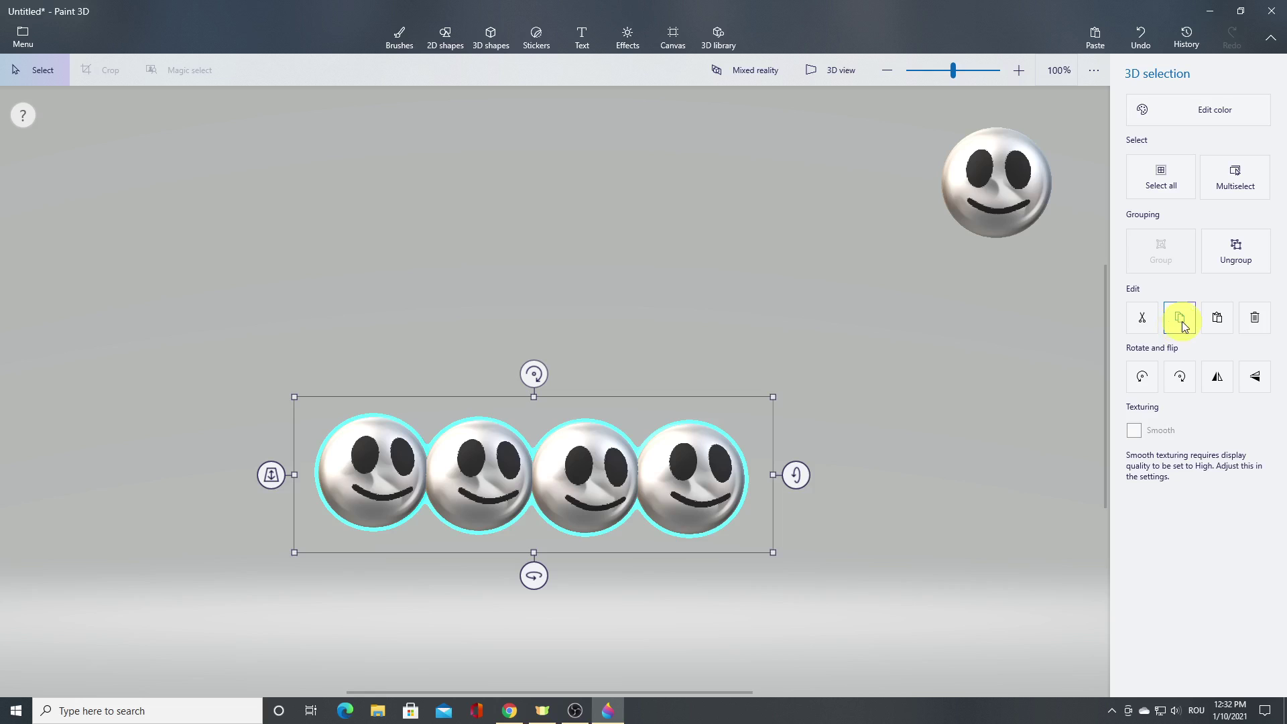
click(1218, 320)
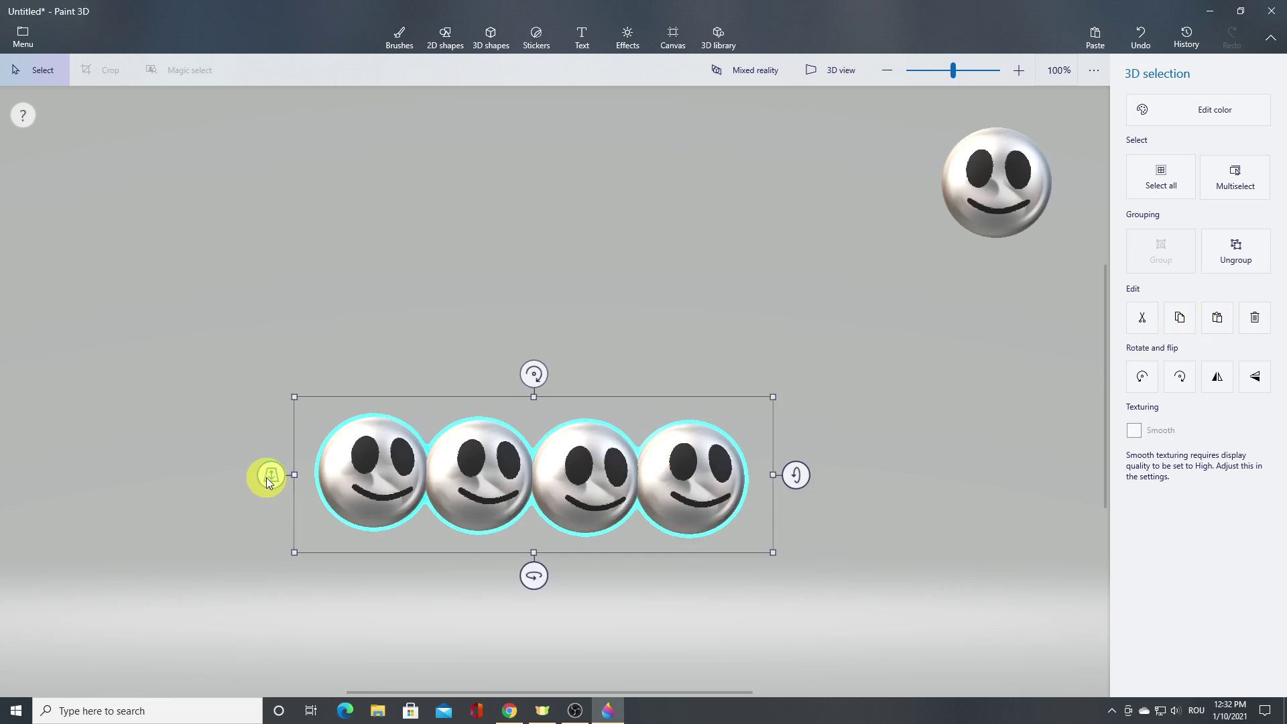
drag(268, 481, 284, 317)
click(832, 69)
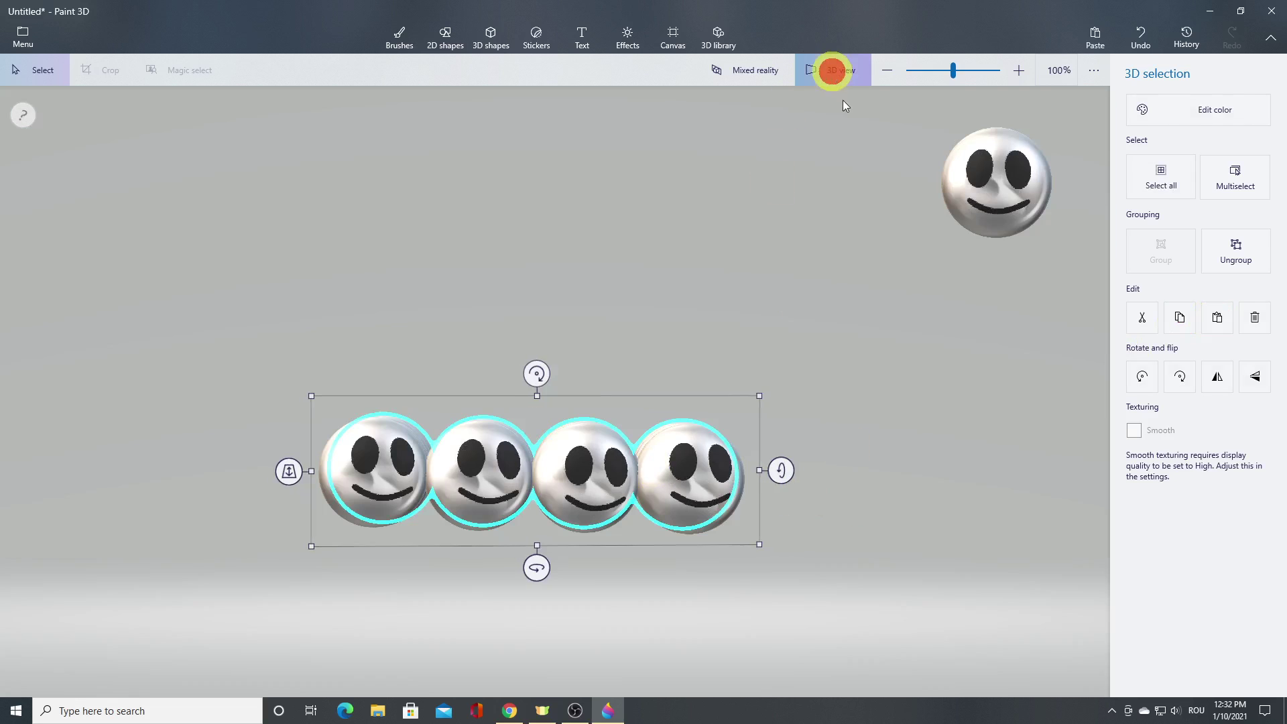
drag(813, 509, 793, 500)
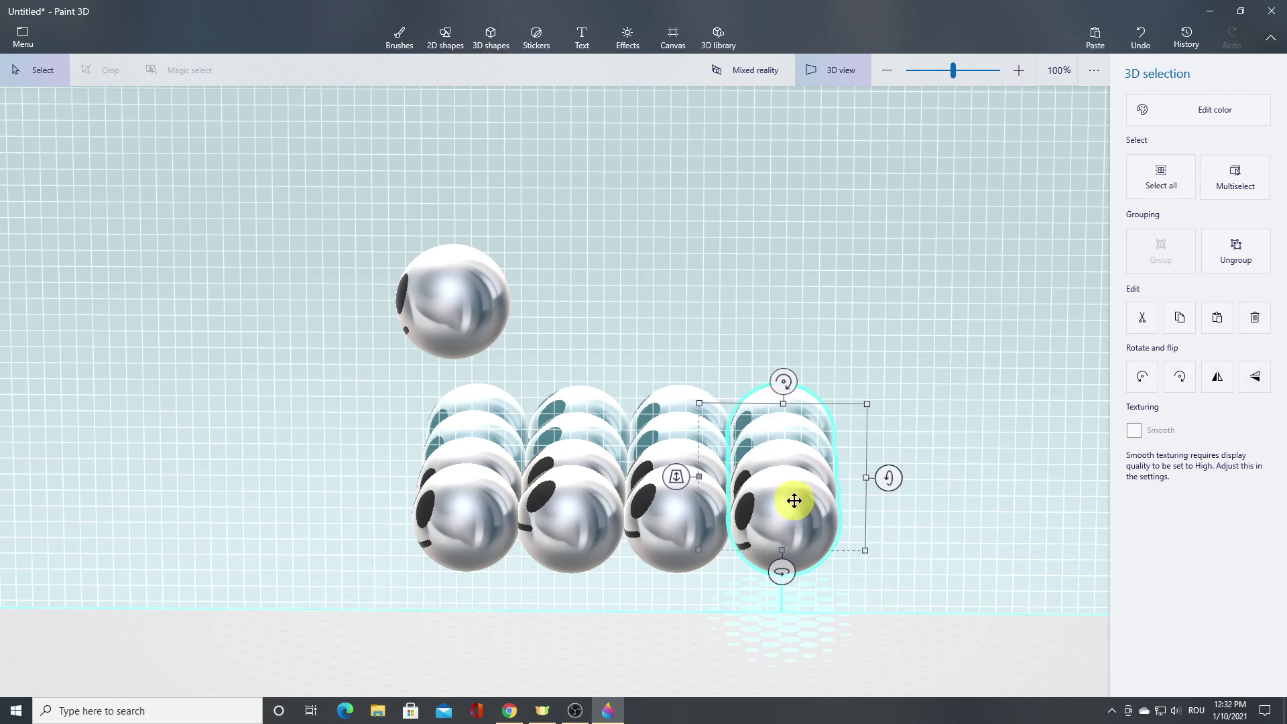
Rotate the fourth row clockwise as seen from the side so its faces tilt upward like the rows ahead.
drag(775, 373, 803, 376)
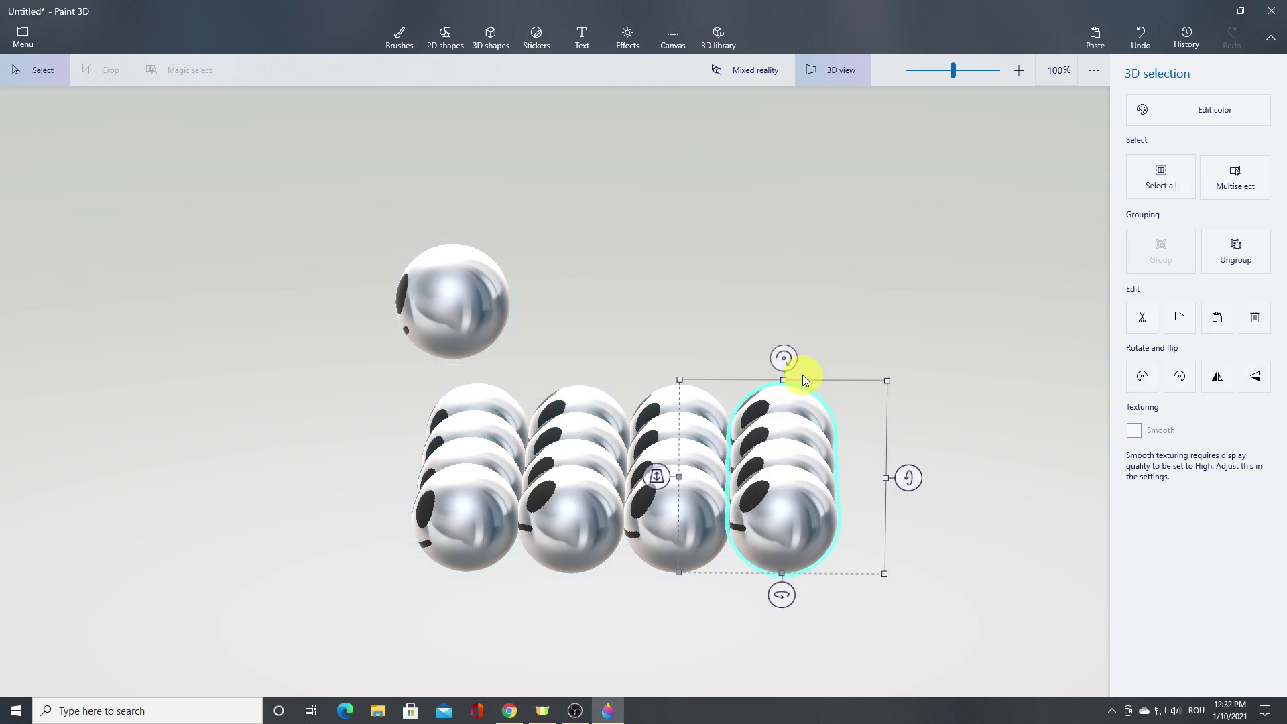
click(966, 560)
Return to the front view and ungroup the front row of smiley spheres.
click(849, 80)
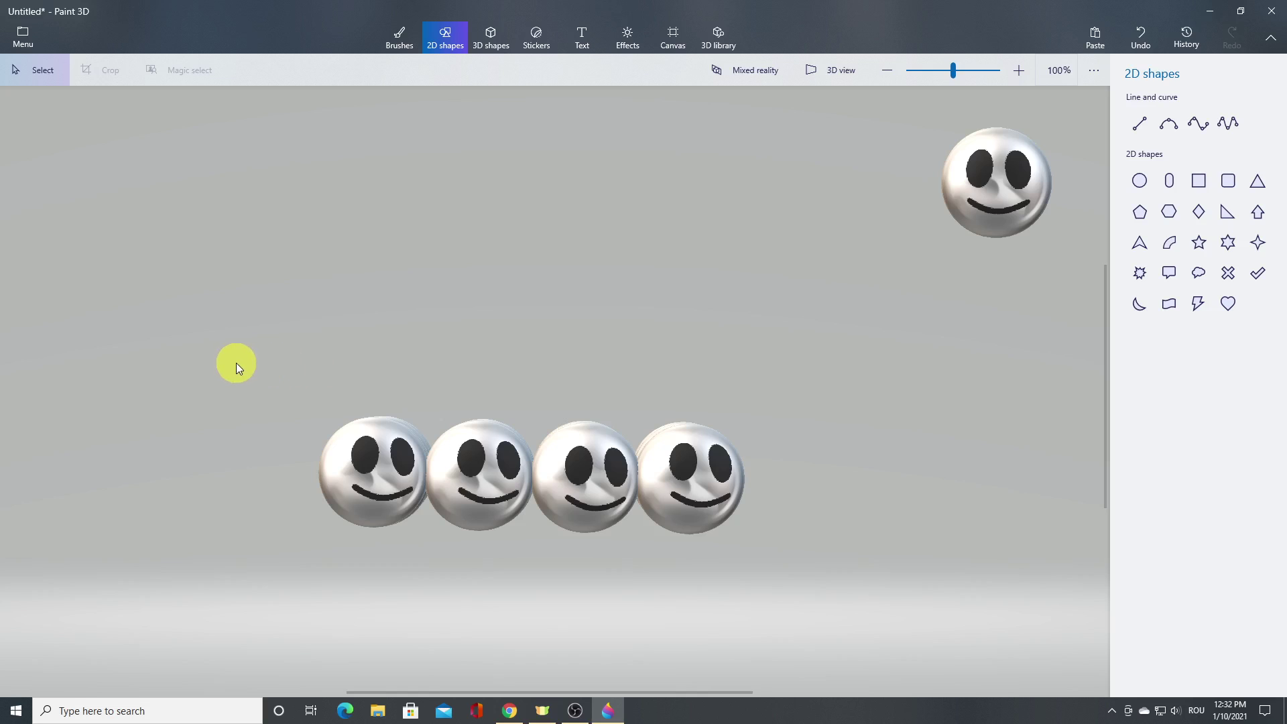
click(385, 483)
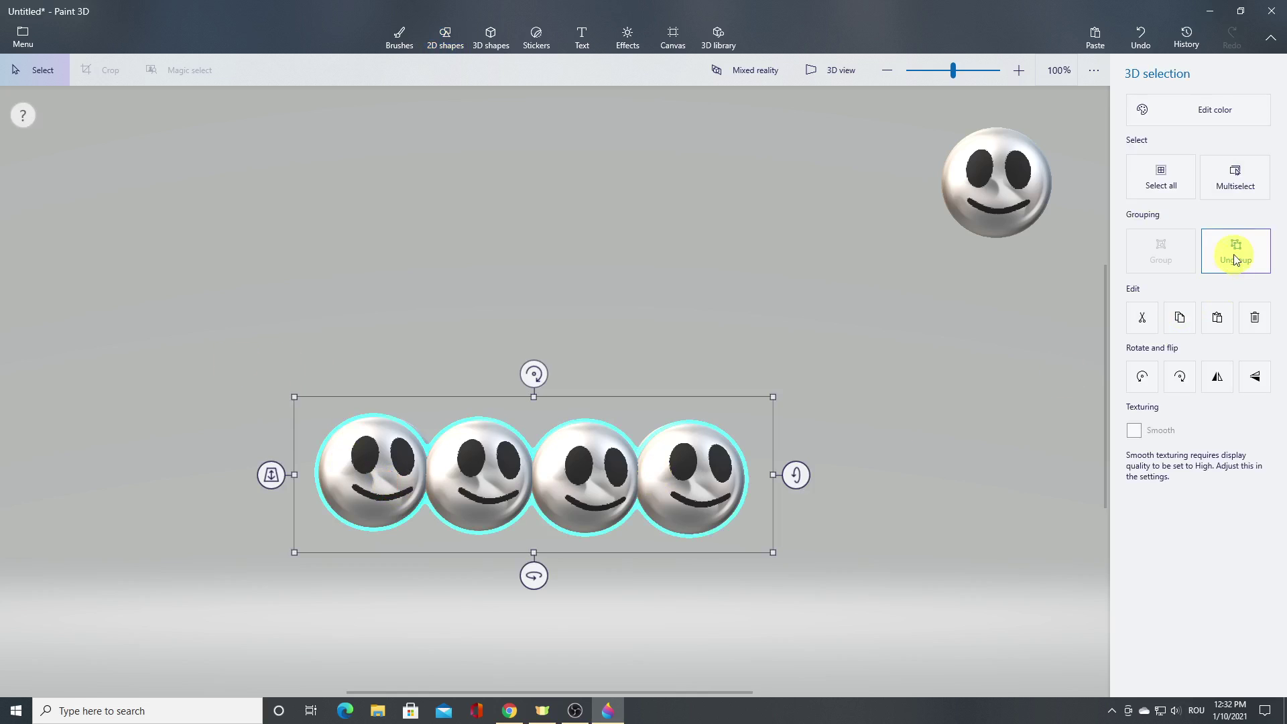
click(1236, 251)
Duplicate the first three spheres of the front row and place the copies below the separate sphere at the upper right.
click(383, 484)
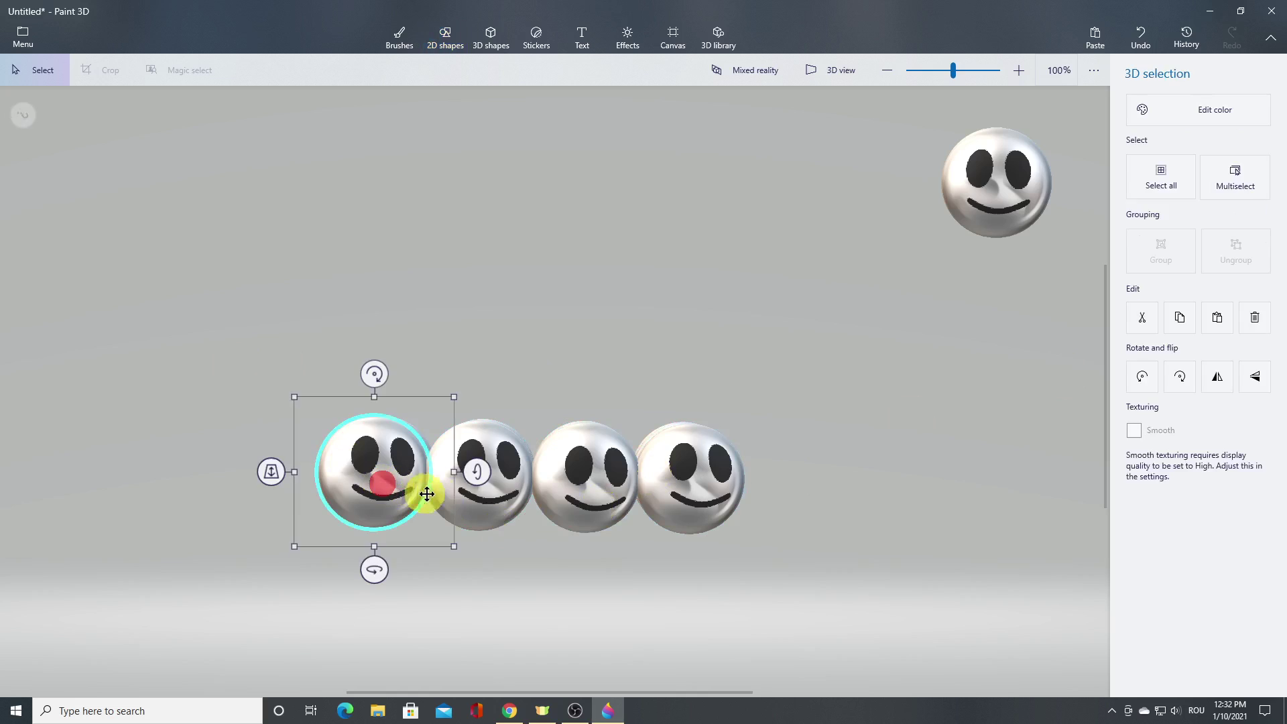
key(ctrl)
ctrl+click(500, 504)
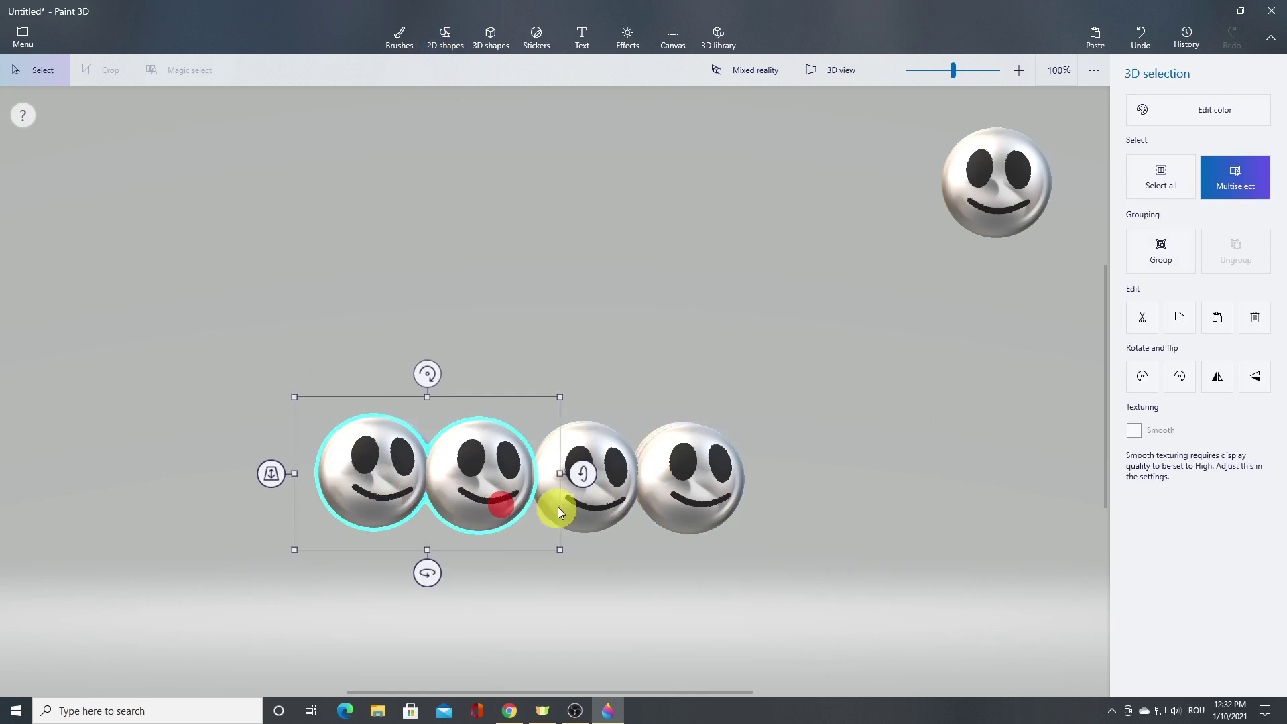
ctrl+click(603, 505)
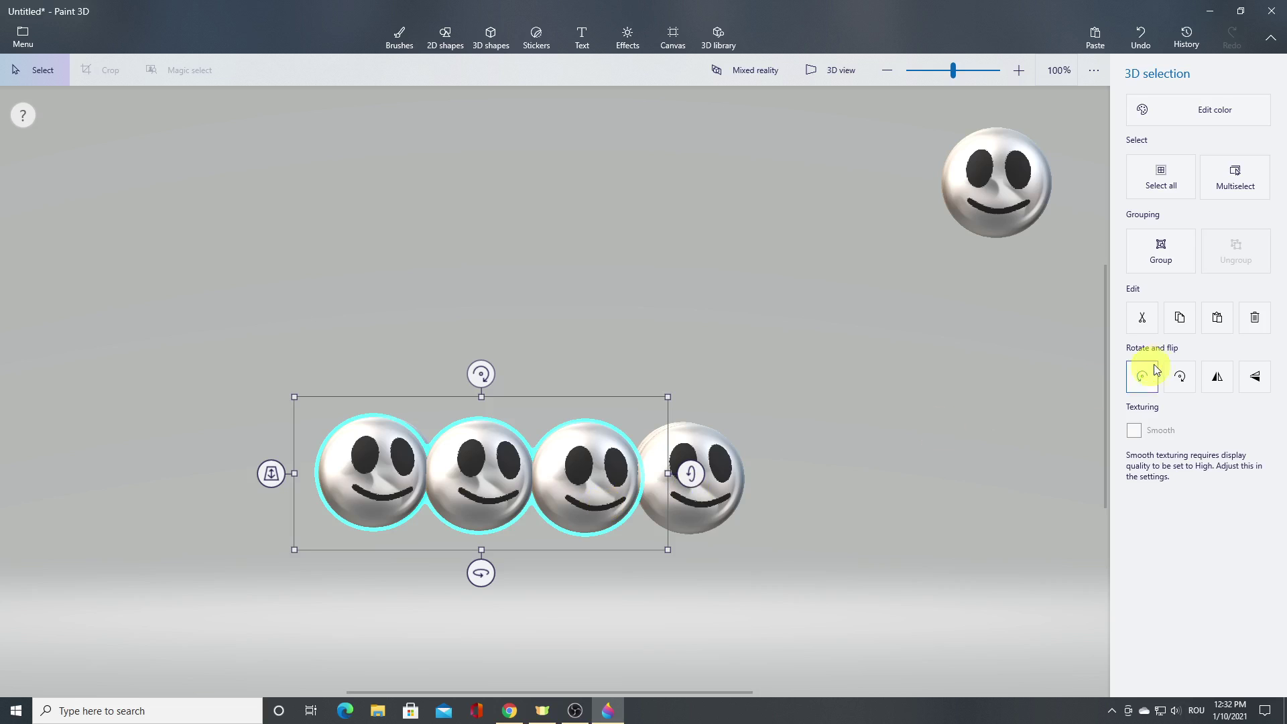
click(1218, 320)
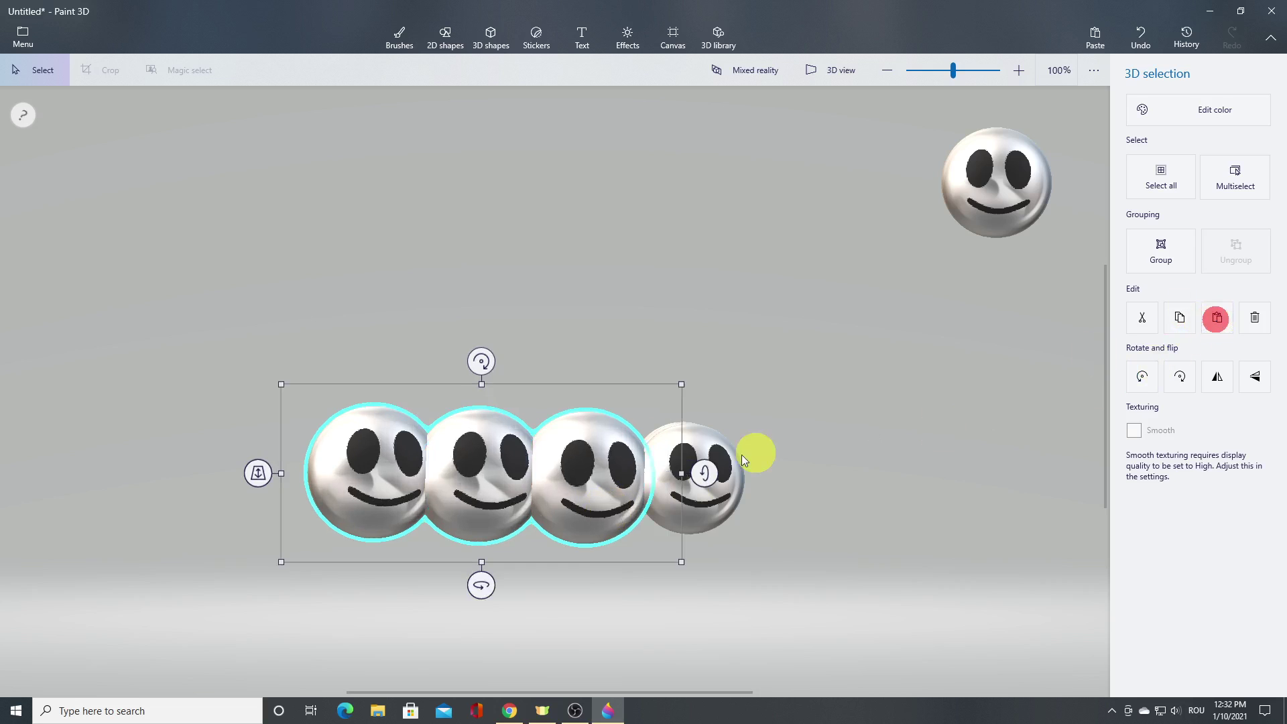
drag(495, 470, 925, 322)
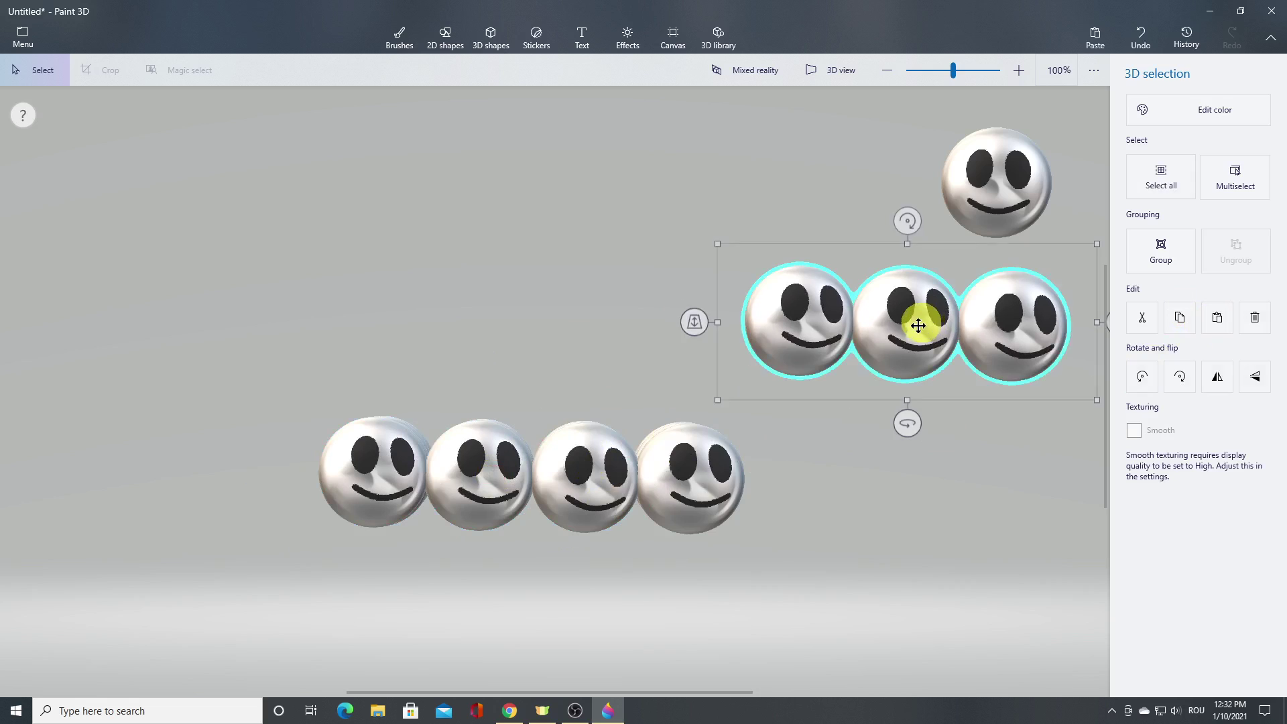
Group all the smiley spheres of the four lower rows into one block.
click(413, 558)
drag(283, 404, 805, 586)
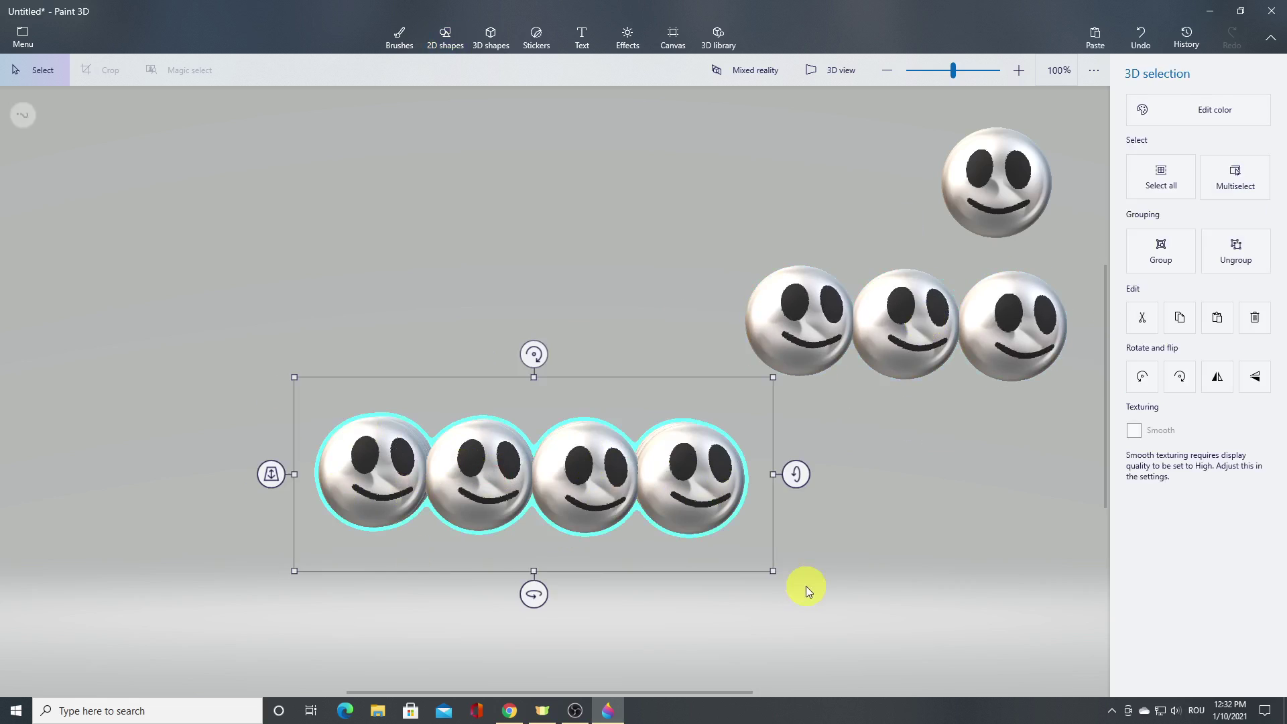
click(1166, 258)
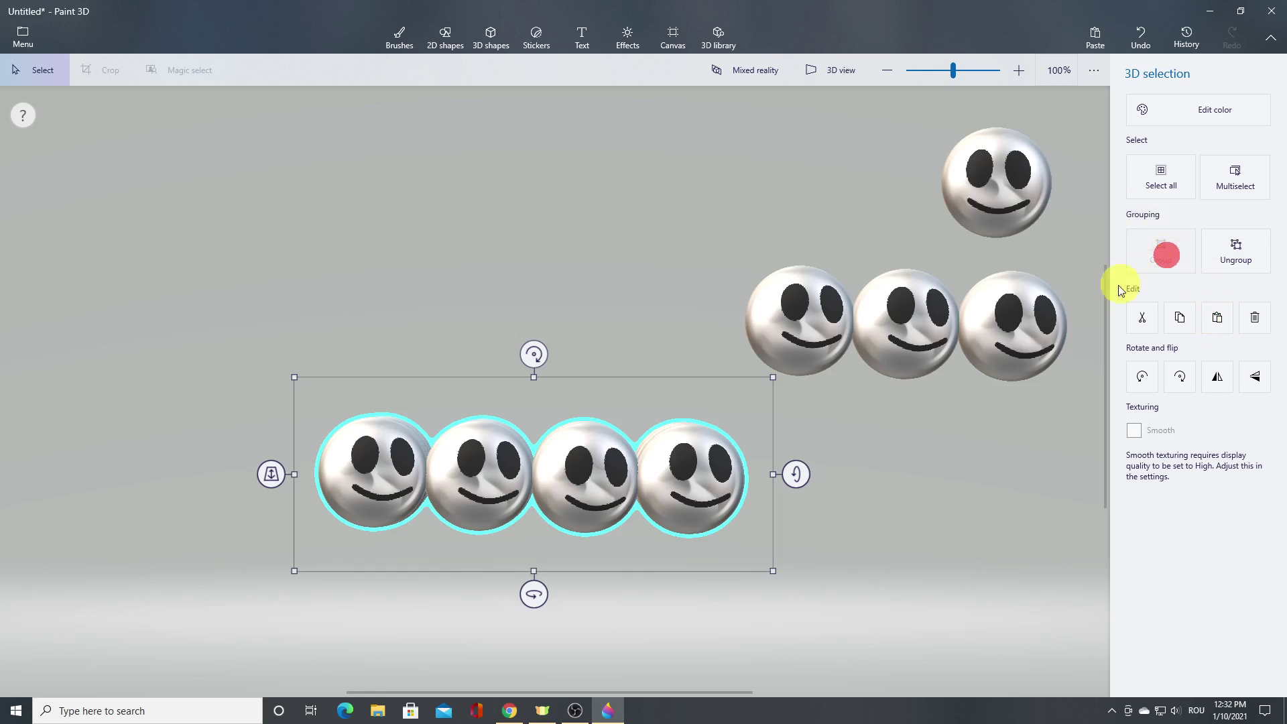
Group the three duplicated spheres into a row and move it above the front of the four-by-four block.
click(918, 440)
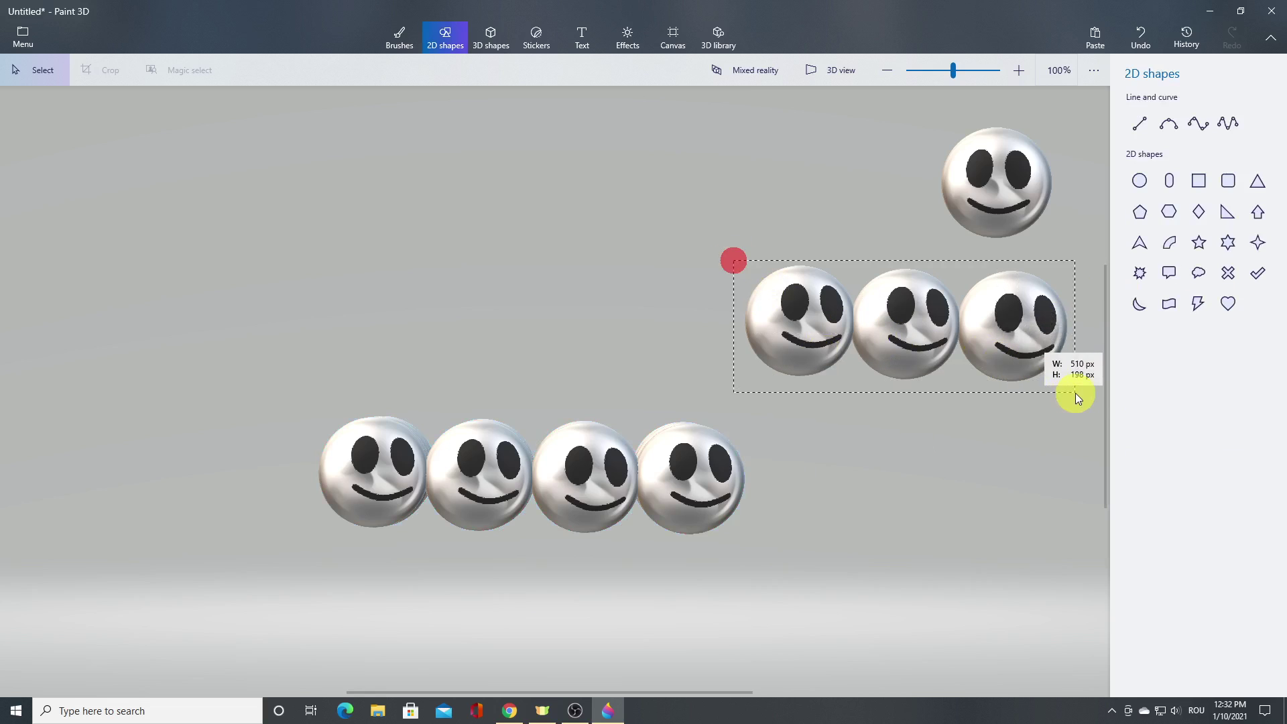
drag(1076, 393, 1092, 397)
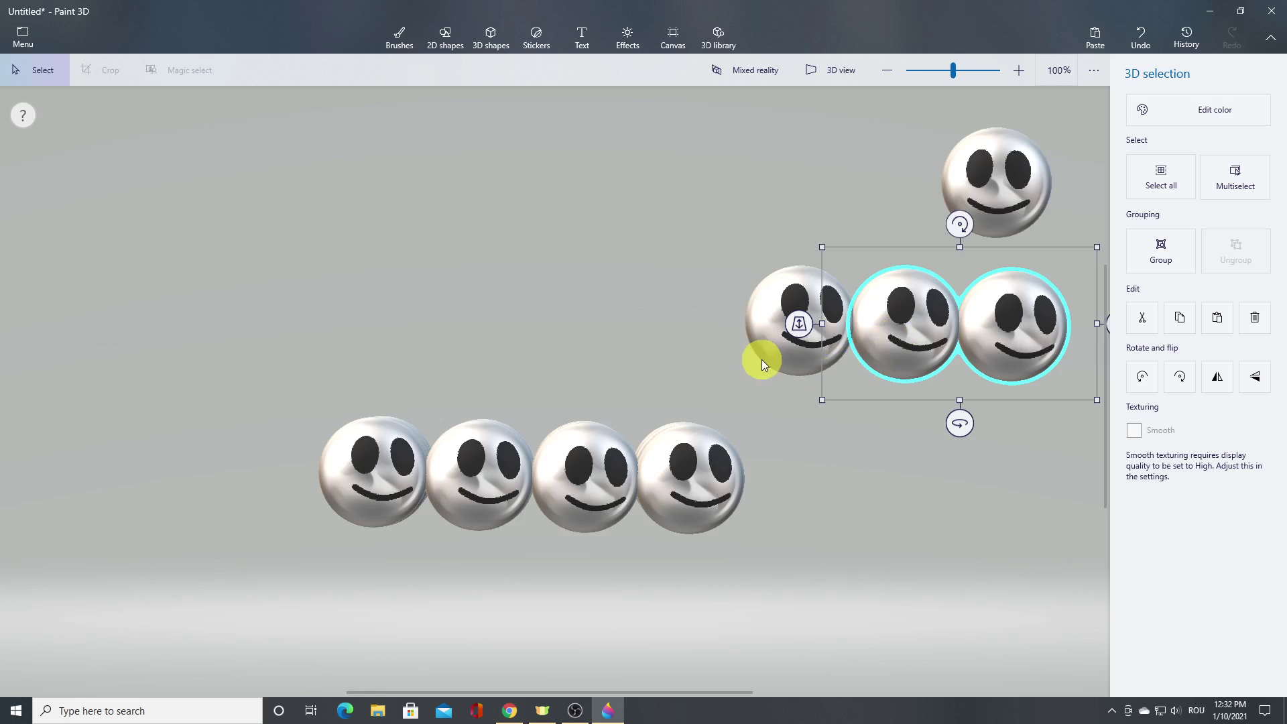
ctrl+click(780, 357)
click(1161, 254)
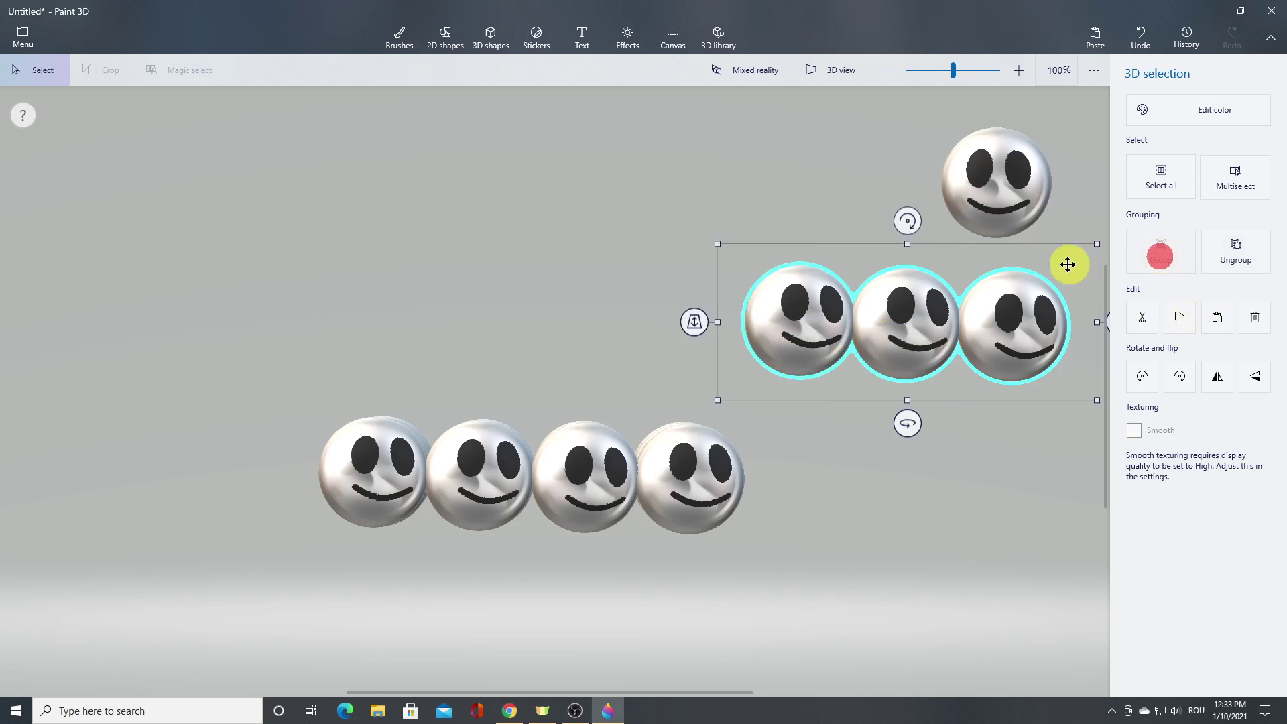
drag(936, 313, 553, 329)
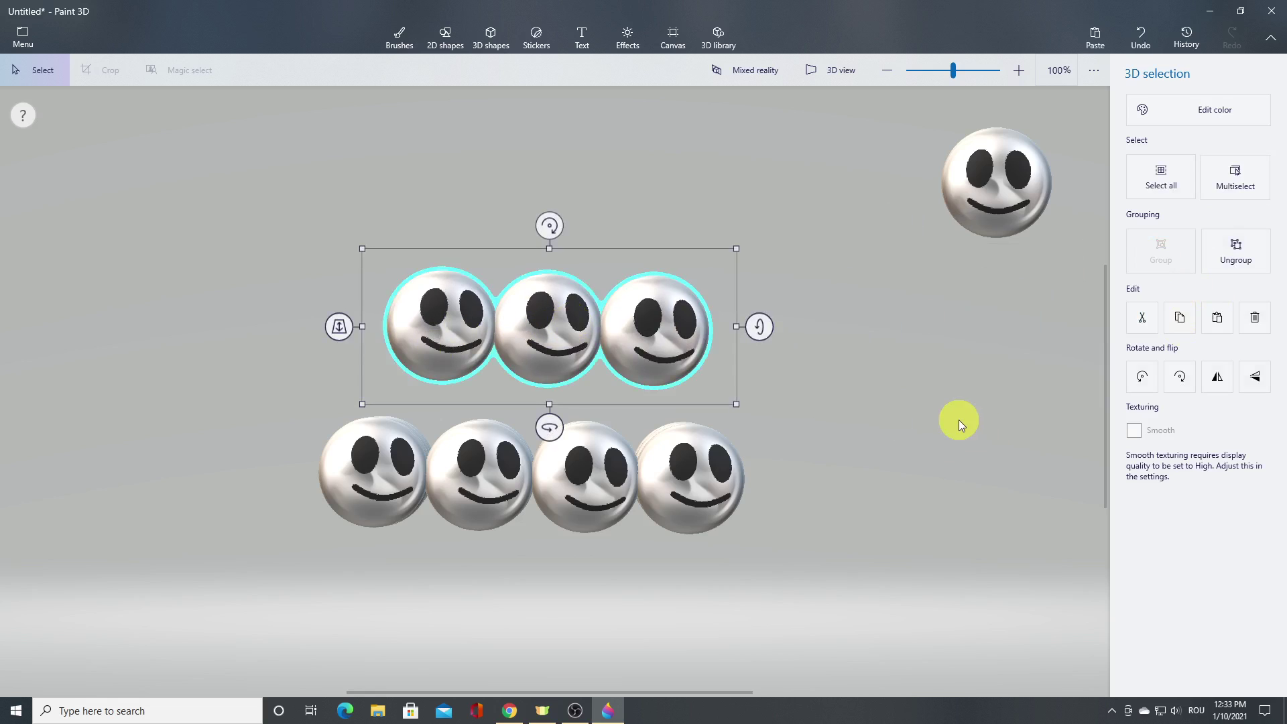
click(959, 420)
Duplicate the three-sphere row, place the copy directly behind it, and rotate it clockwise in side view so its faces tilt upward.
click(658, 342)
drag(332, 326, 361, 256)
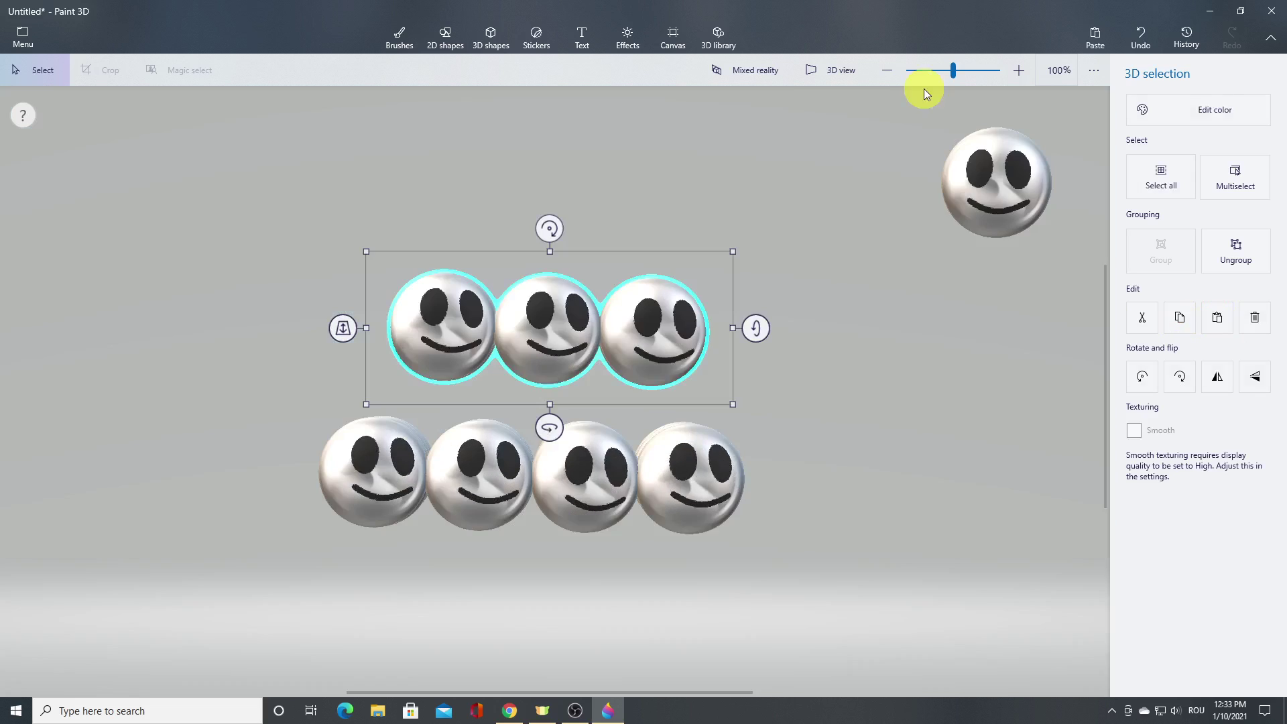
click(857, 75)
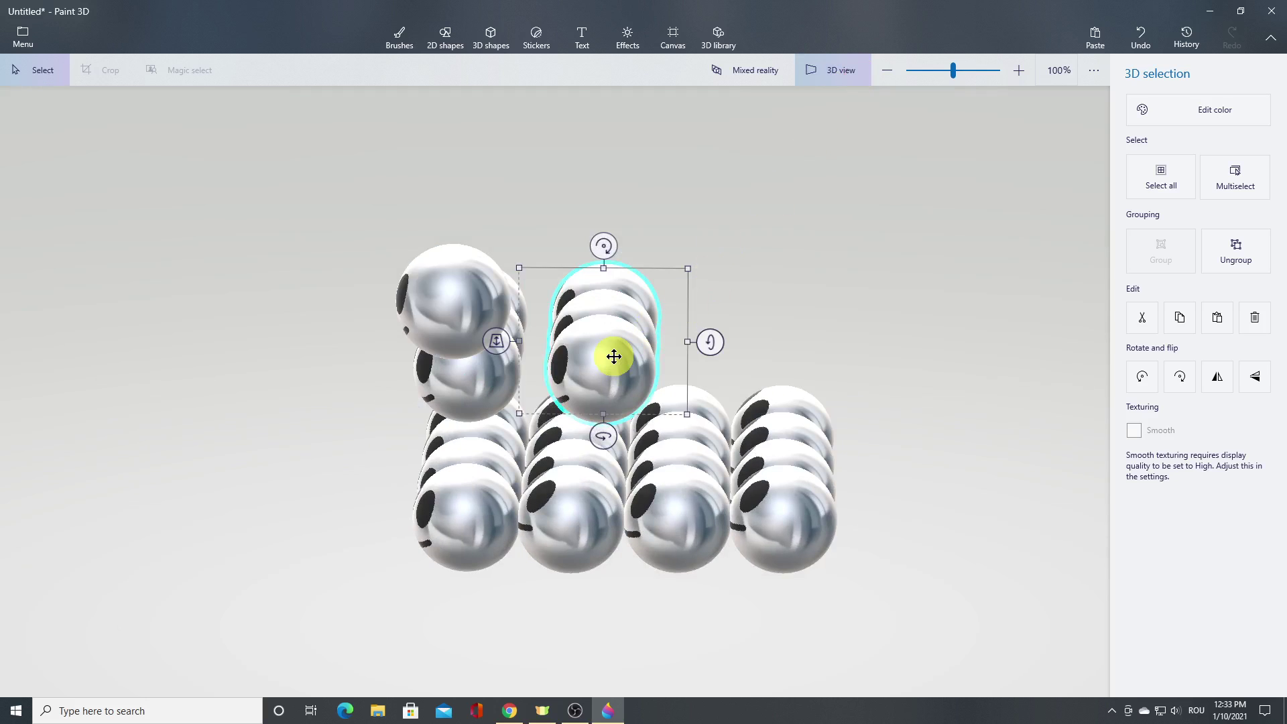
drag(614, 357, 584, 356)
drag(567, 243, 615, 253)
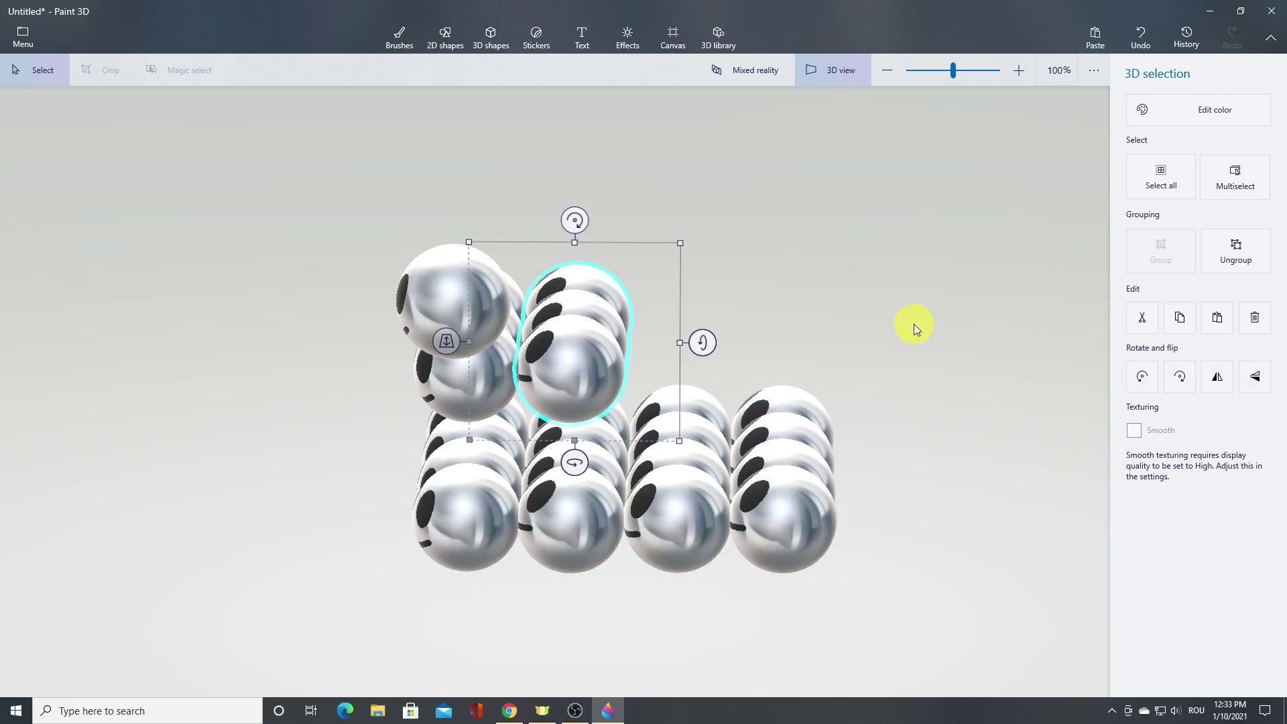
click(834, 72)
click(849, 466)
Duplicate the front three-sphere row again as a third row behind the second, with its faces tilted upward to match.
click(670, 361)
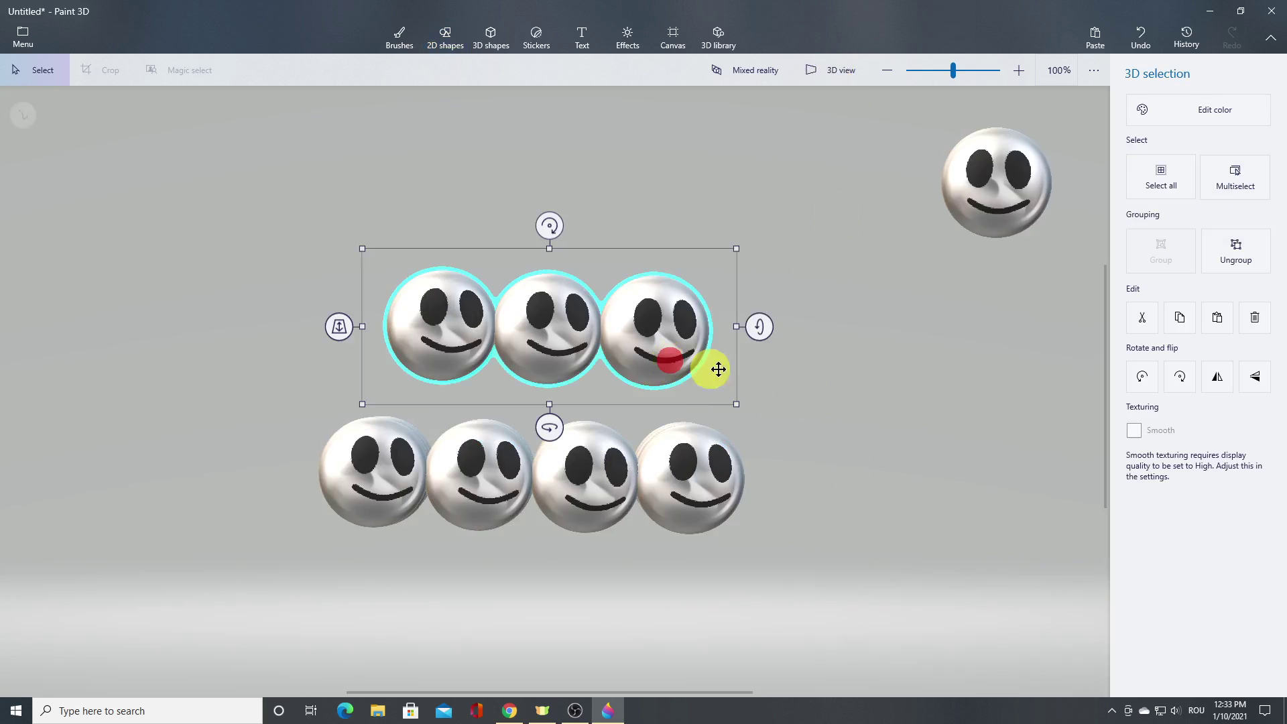
click(1217, 322)
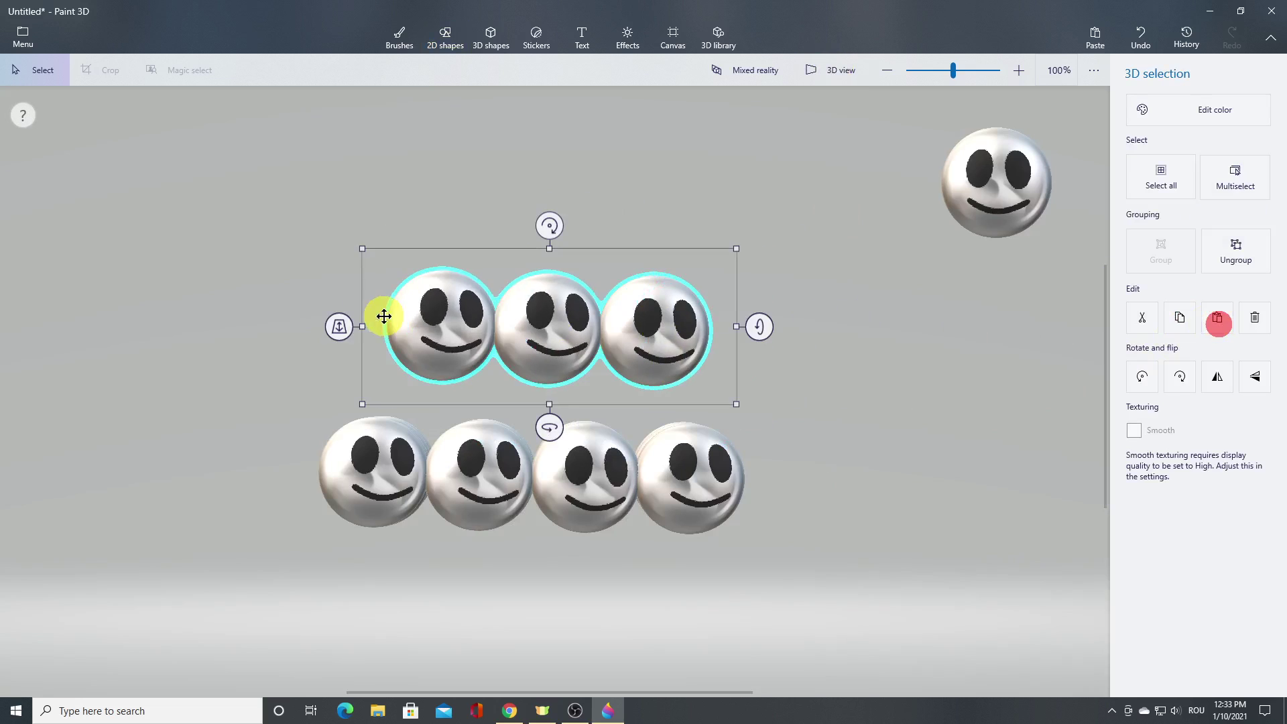
drag(342, 326, 360, 213)
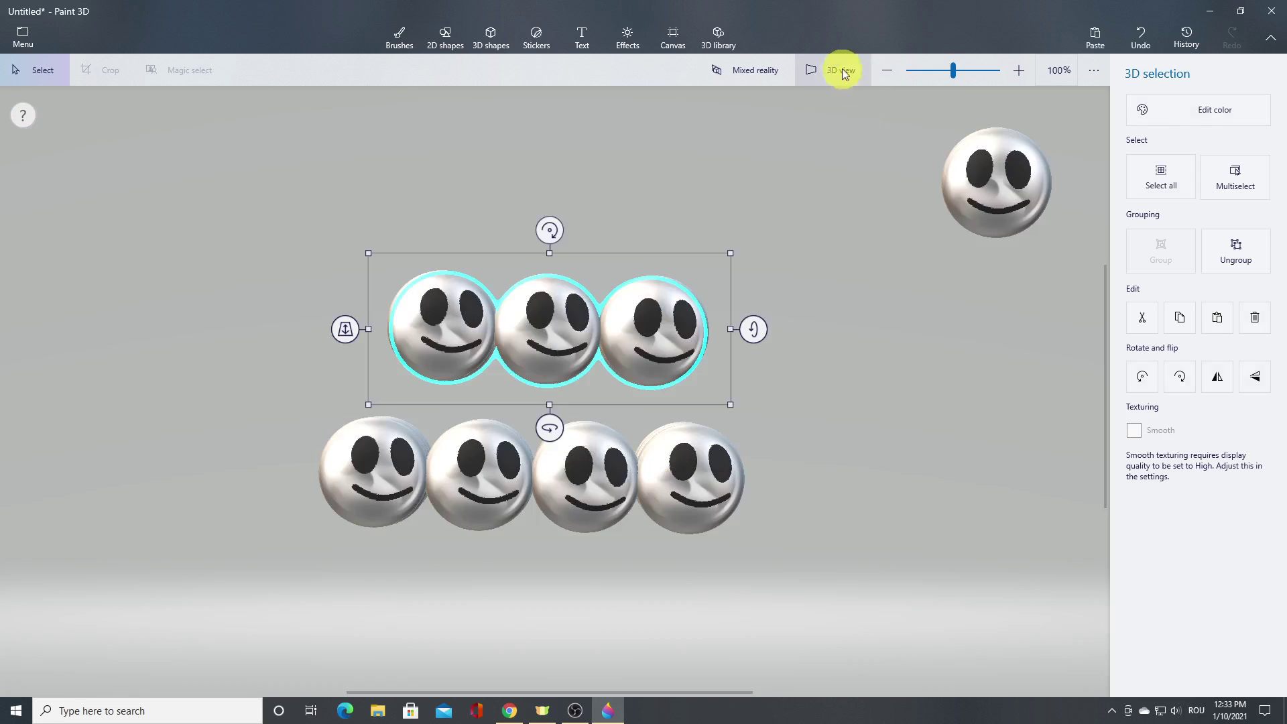
click(840, 70)
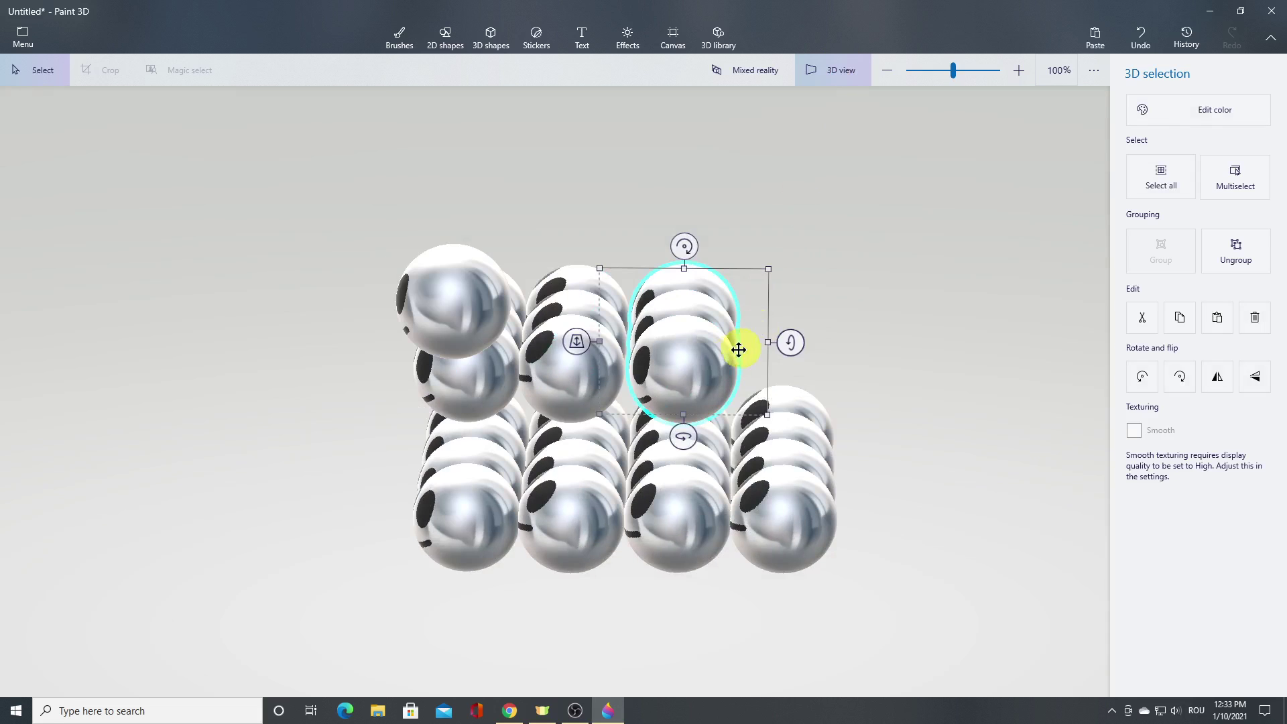
drag(704, 374, 693, 348)
drag(678, 246, 727, 250)
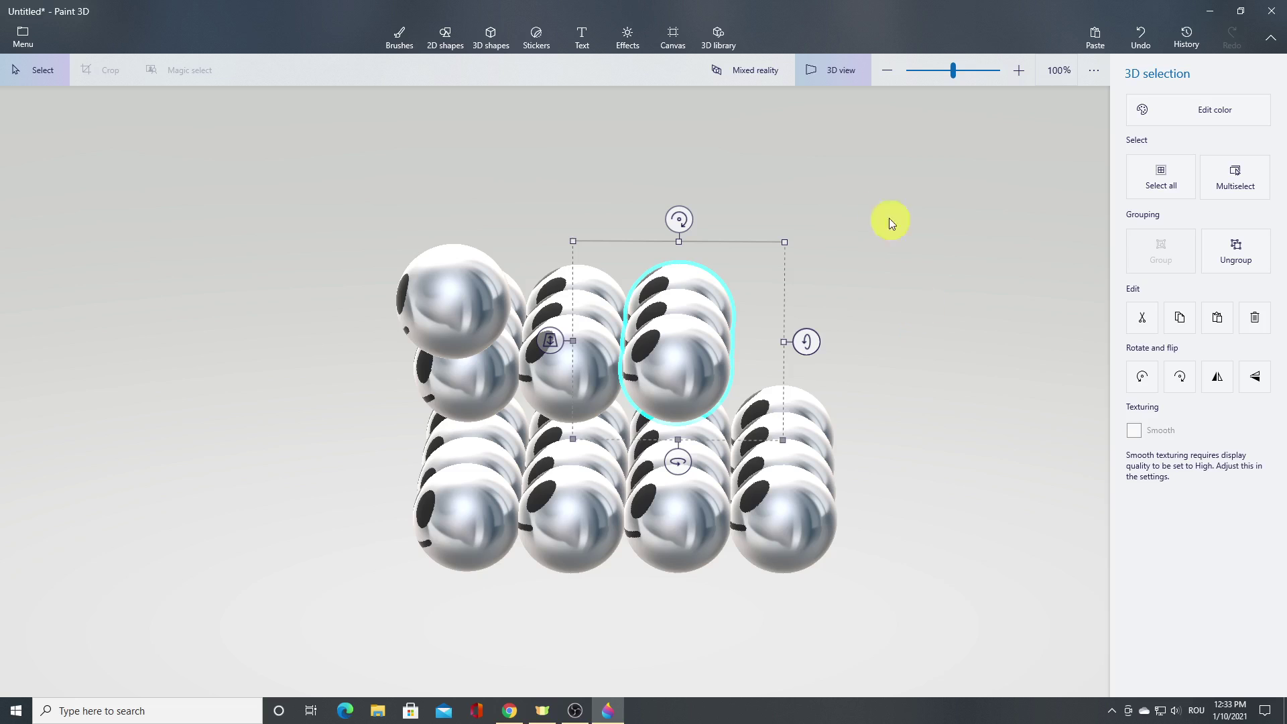
click(838, 71)
click(912, 413)
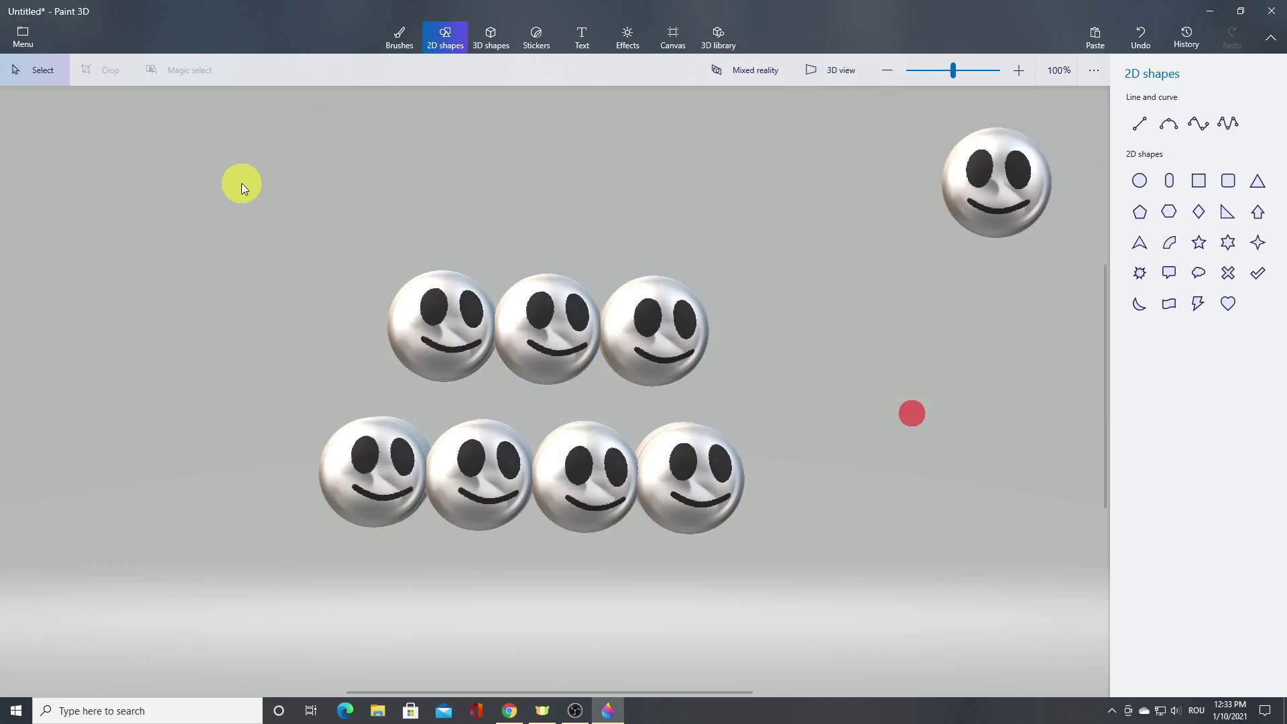
Select all three upper rows together and lower them onto the four-by-four block, centred from front and side as the second layer.
drag(249, 200, 778, 416)
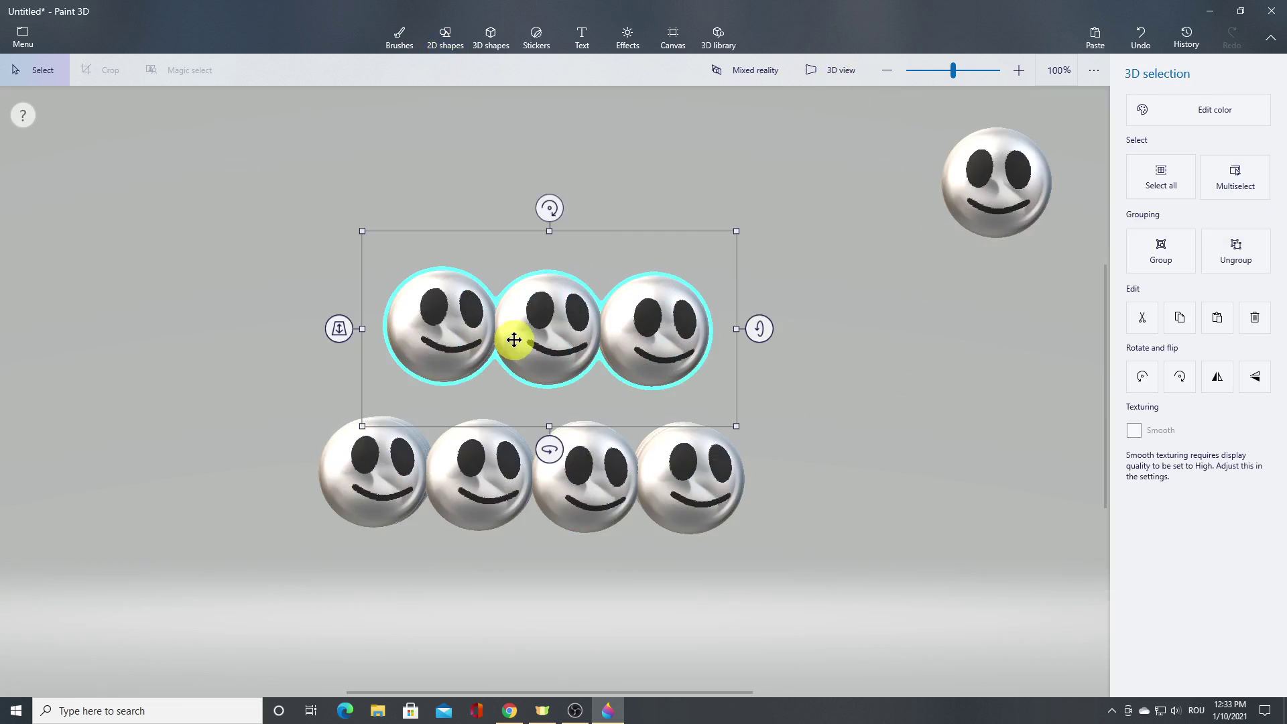
drag(514, 348, 504, 391)
click(831, 72)
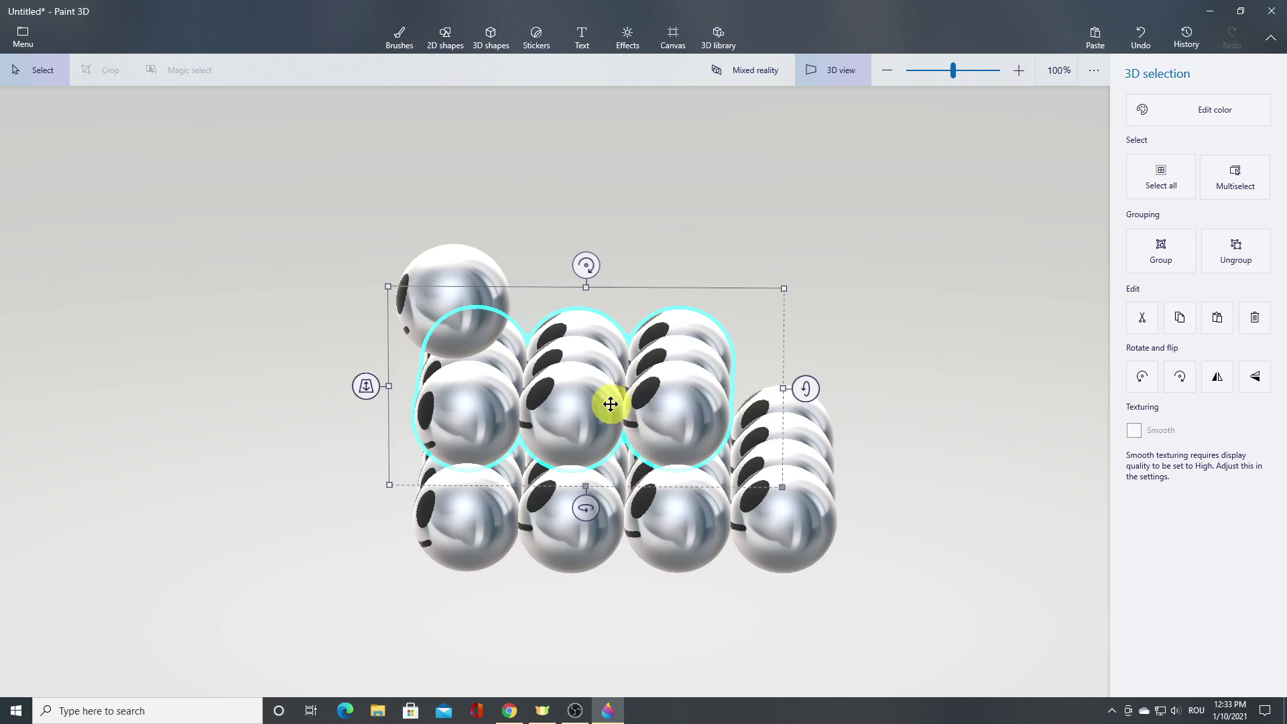
drag(610, 404, 644, 425)
right_drag(945, 448, 1017, 429)
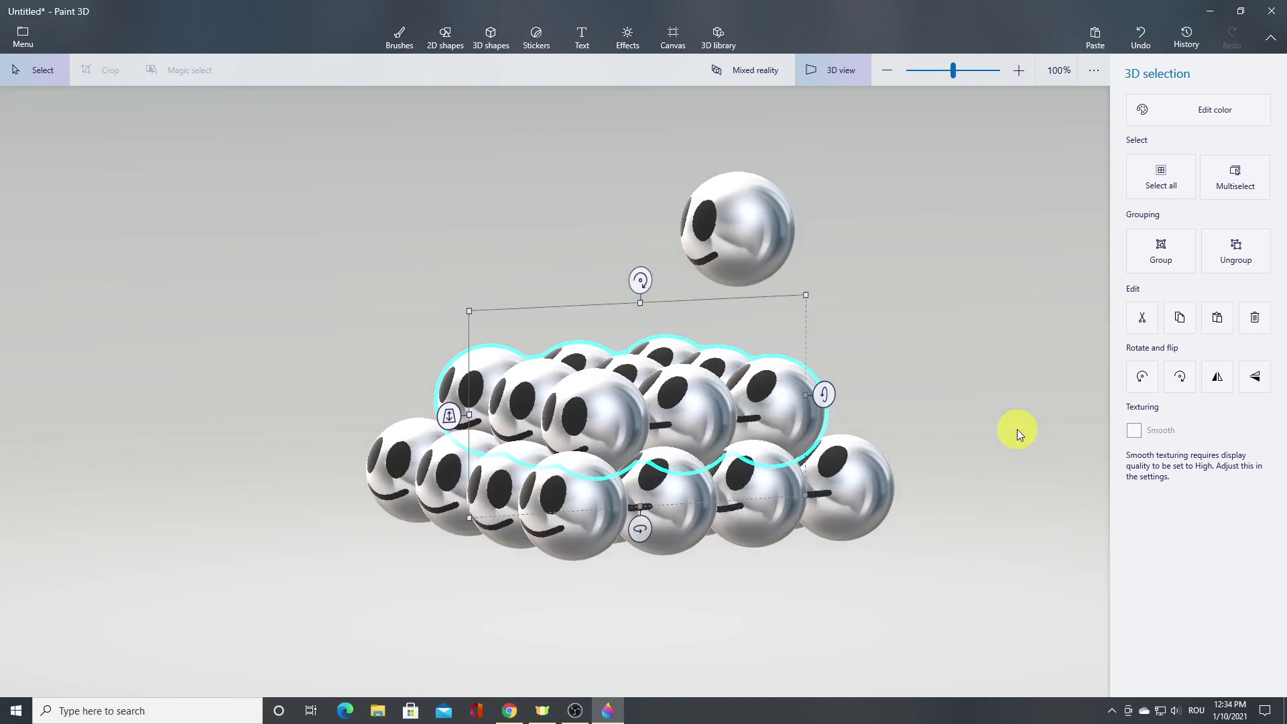
click(862, 78)
click(895, 454)
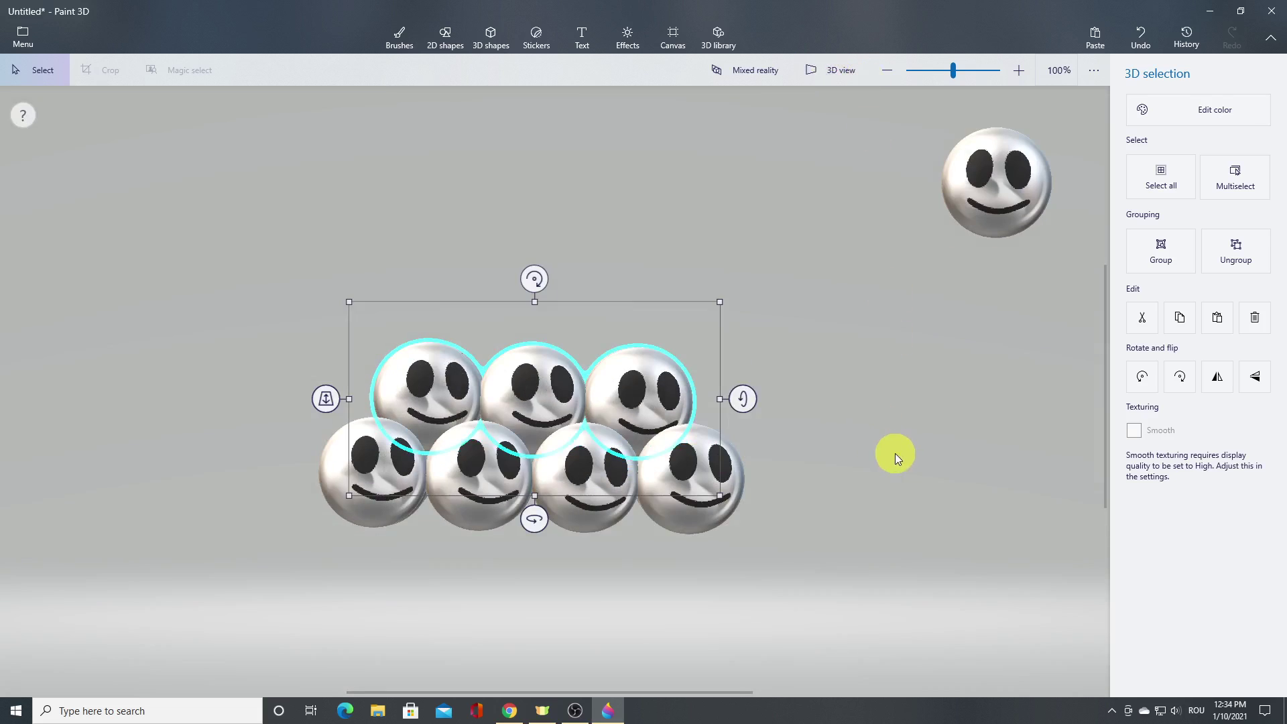
Ungroup the second layer's front row, then duplicate its first two spheres above the stack and group the copies.
click(626, 398)
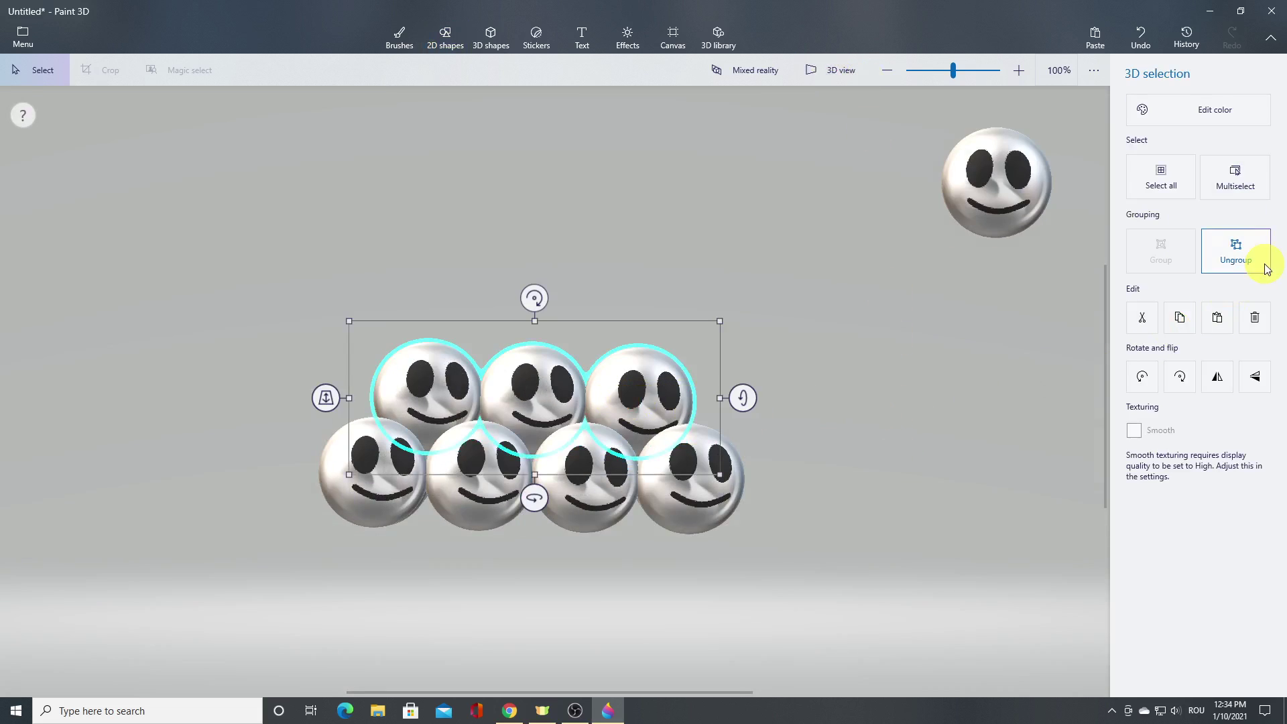
click(1260, 262)
click(429, 380)
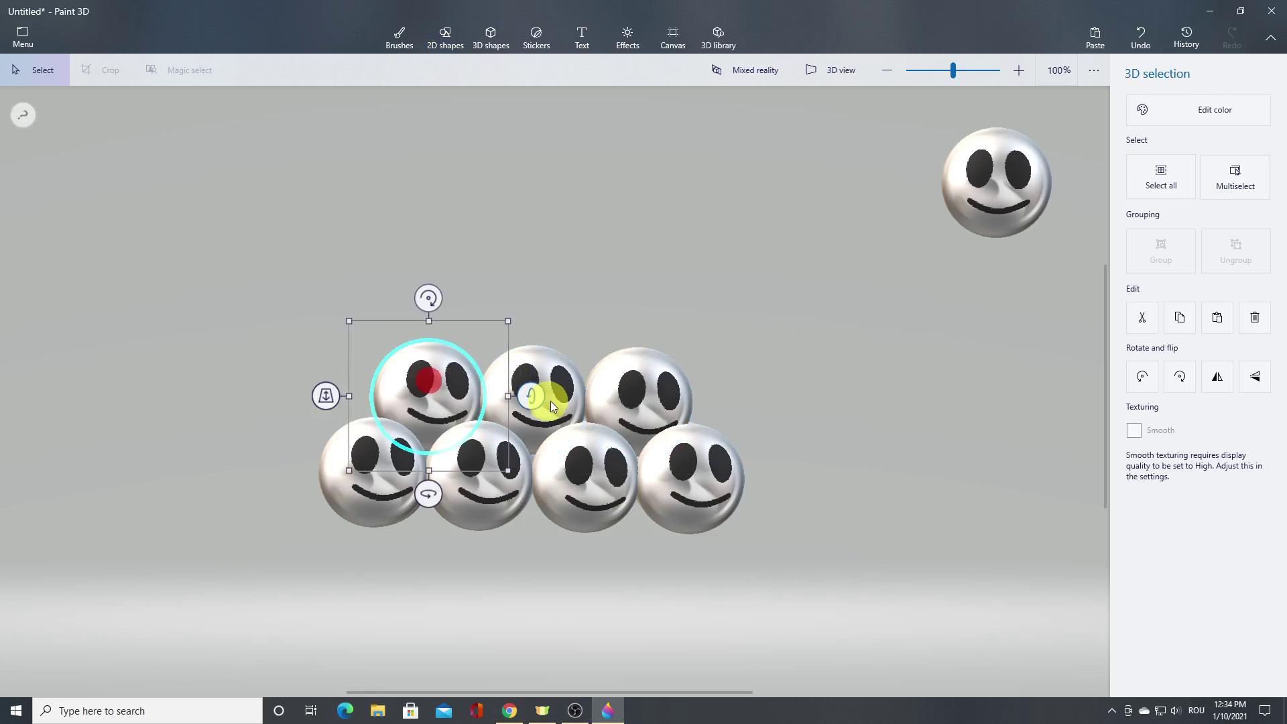
ctrl+click(546, 395)
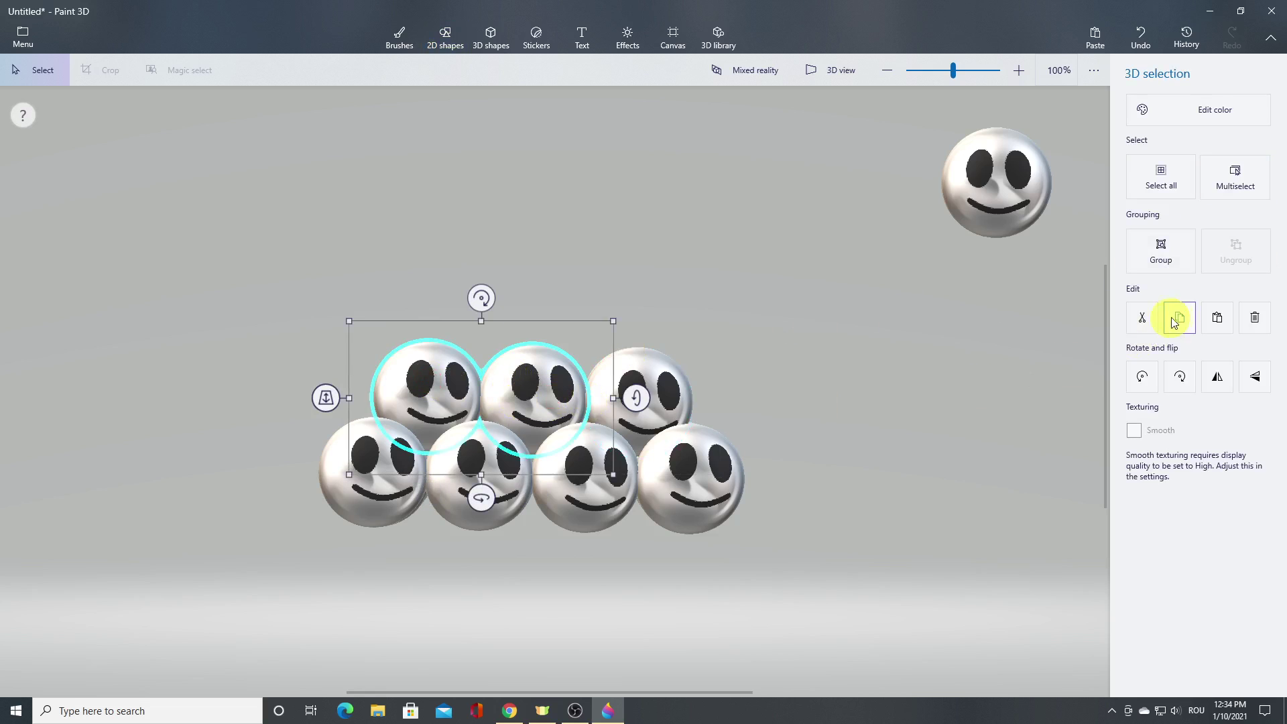
click(1219, 318)
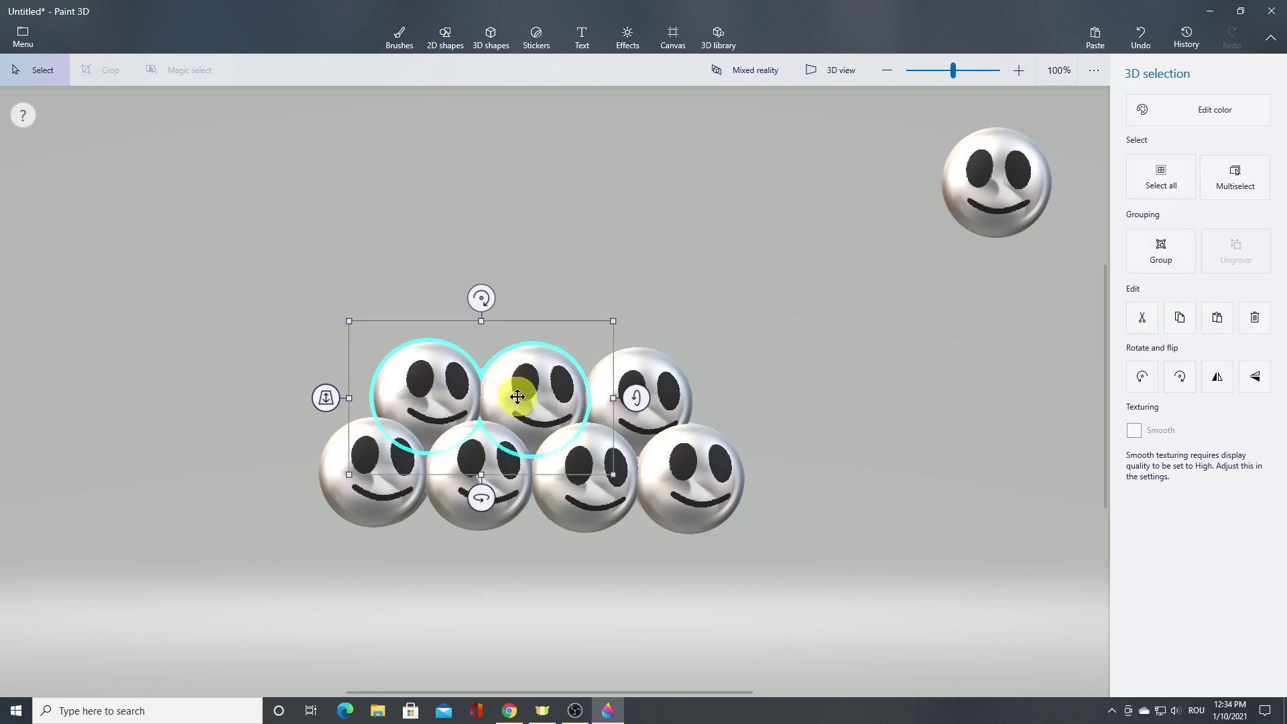
drag(517, 392, 651, 260)
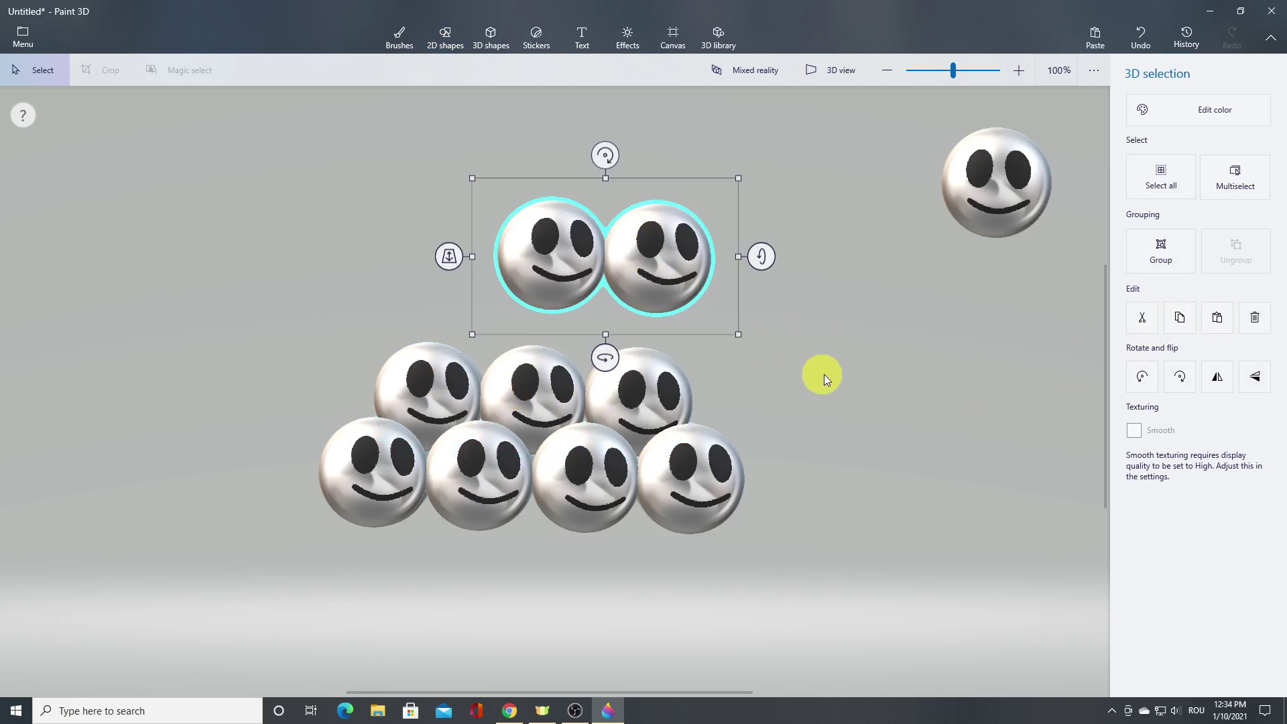
click(1170, 250)
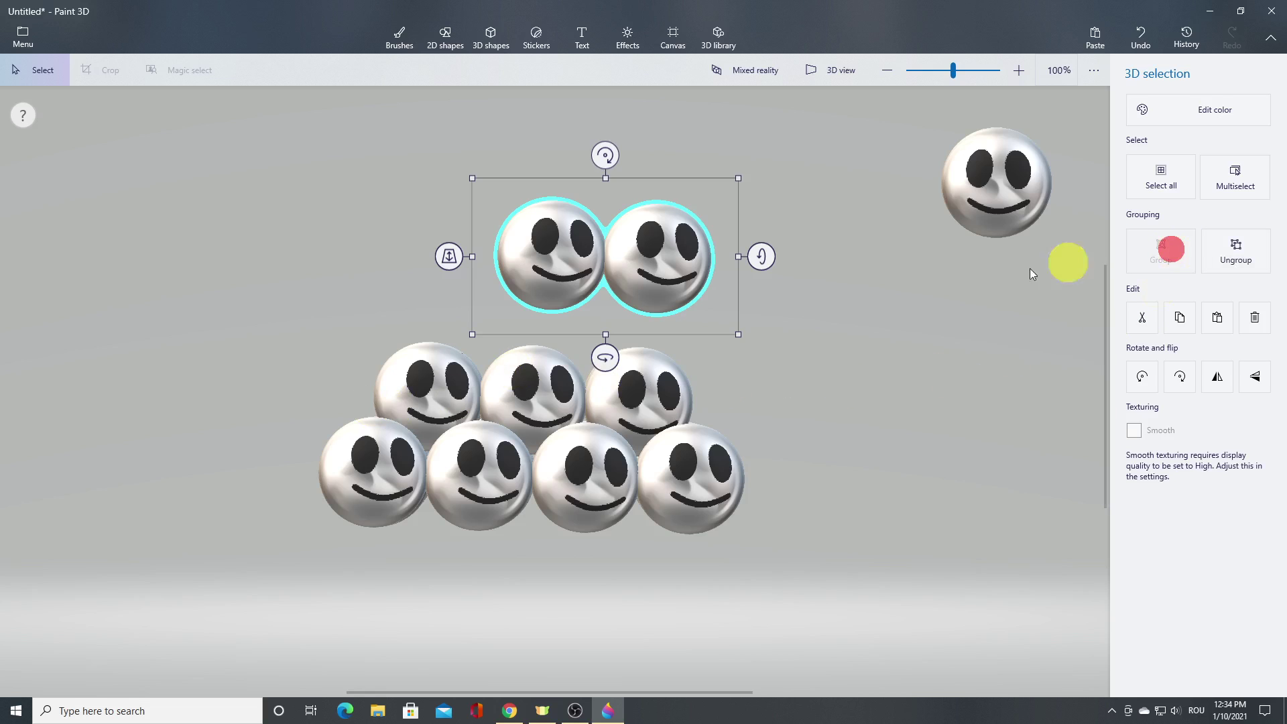
Duplicate the two-sphere row, place the copy directly behind it, and rotate it clockwise in side view so its faces tilt upward.
click(1217, 317)
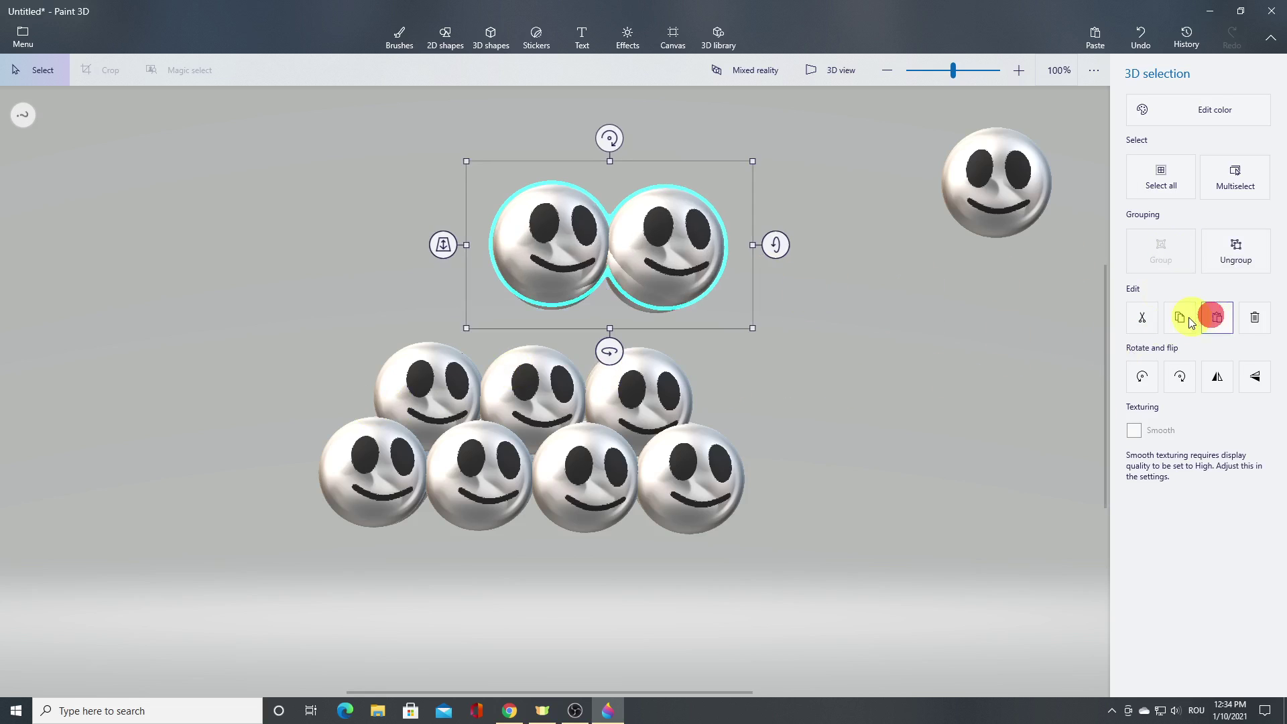
drag(449, 256, 480, 200)
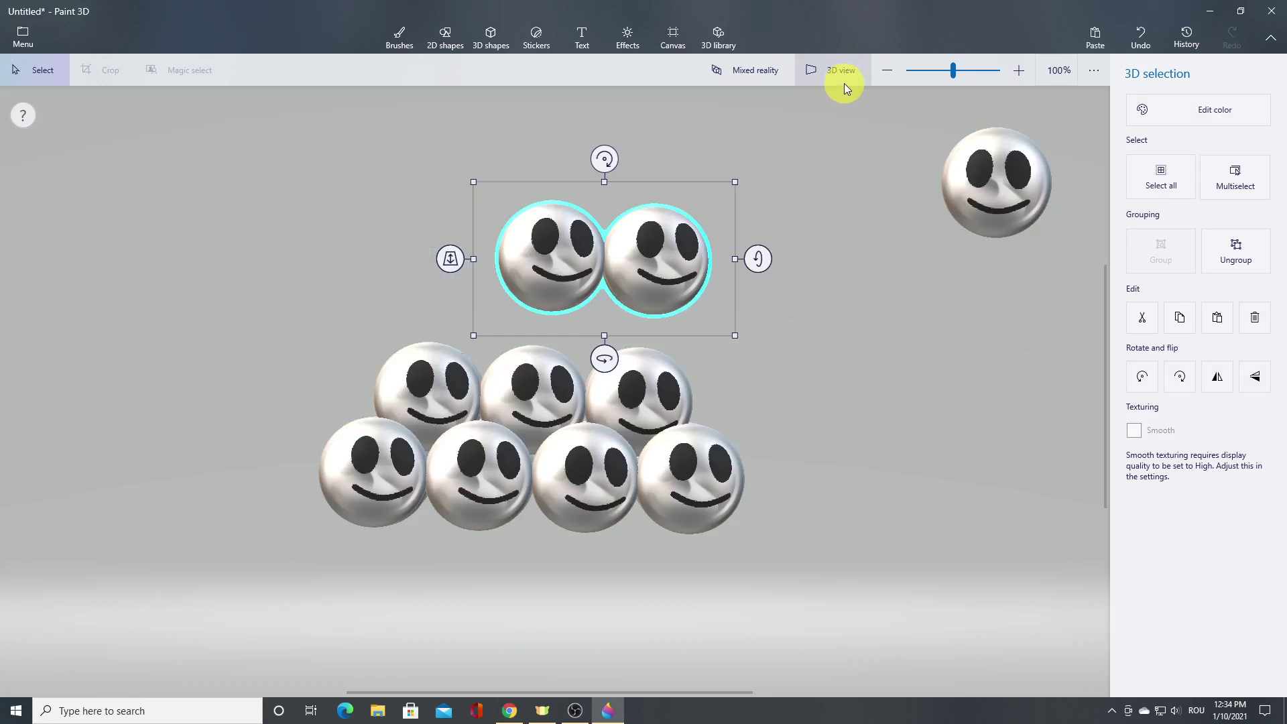
click(845, 75)
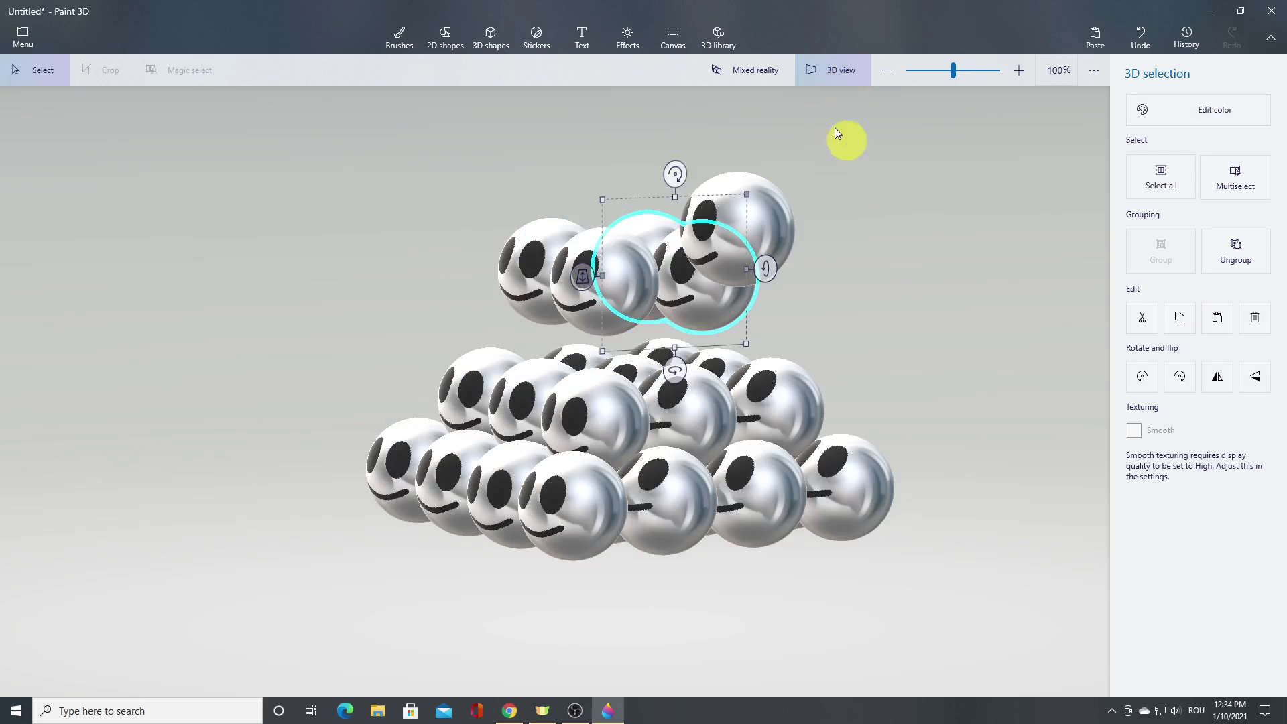
drag(983, 312, 902, 322)
drag(673, 279, 663, 278)
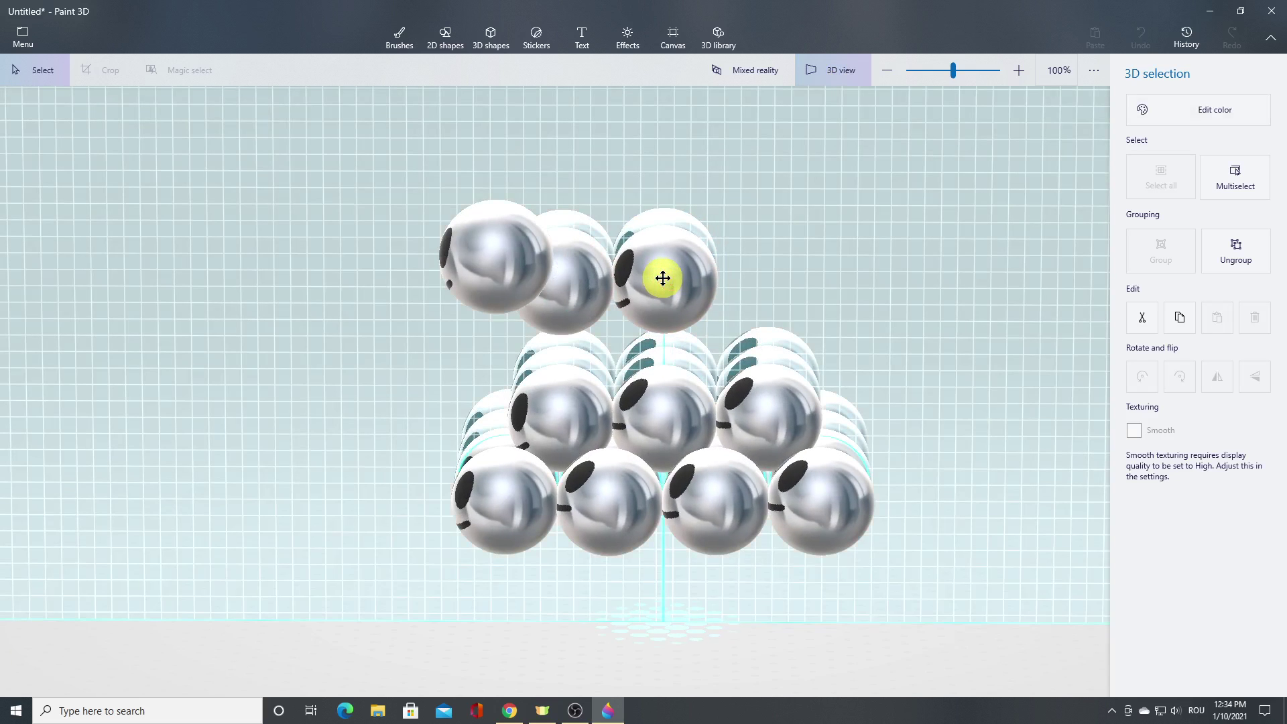
drag(663, 173, 713, 189)
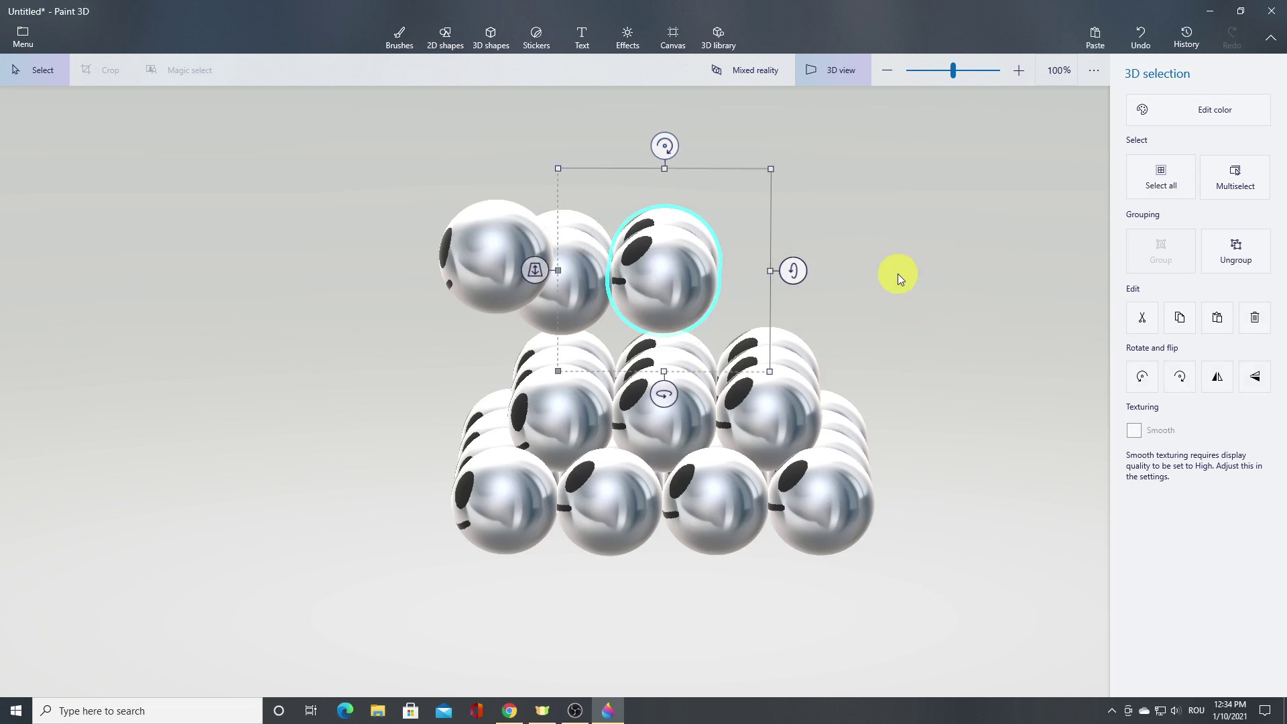
click(838, 75)
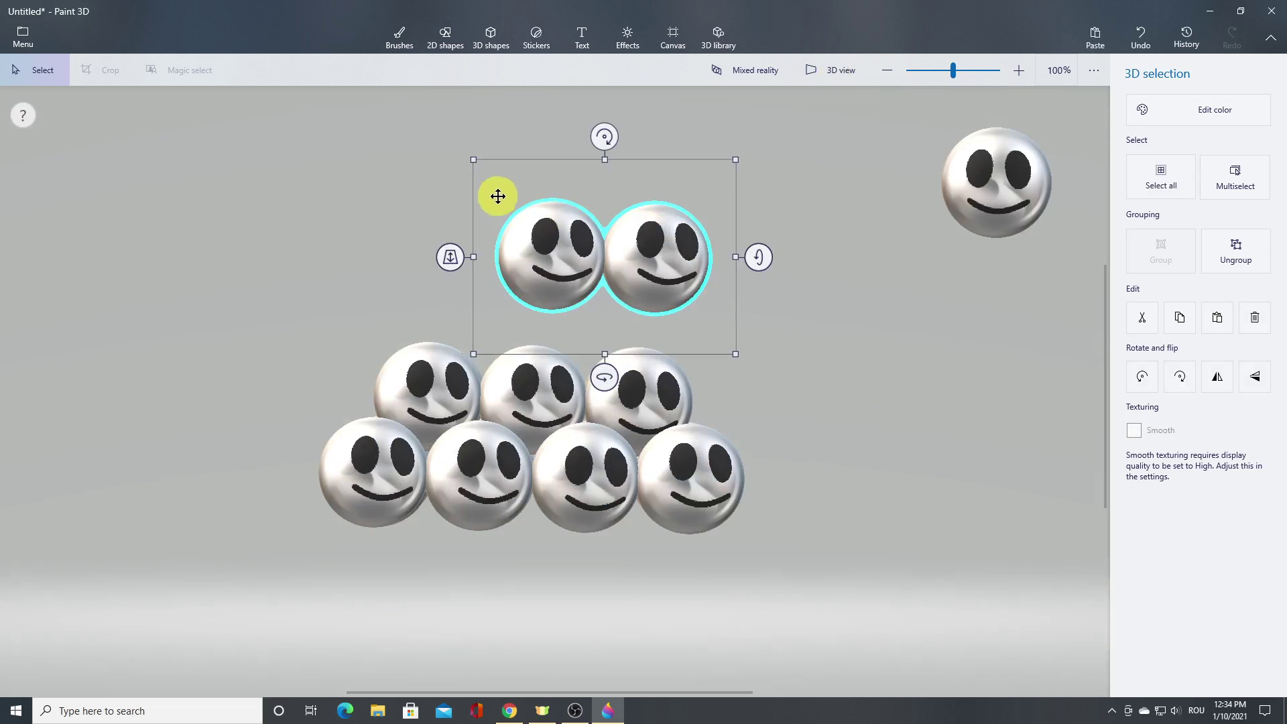
Select both two-sphere rows together and seat them centred on the second layer as the third layer.
click(445, 37)
drag(432, 166, 835, 344)
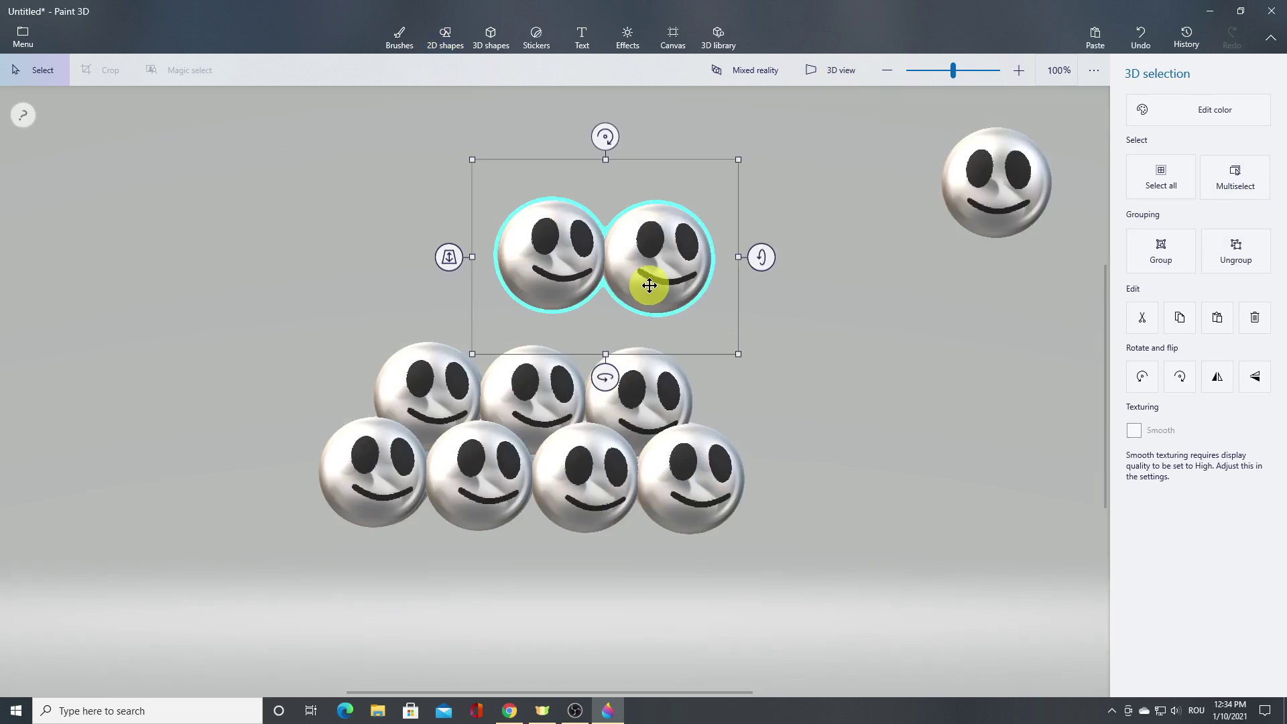
drag(651, 280, 580, 333)
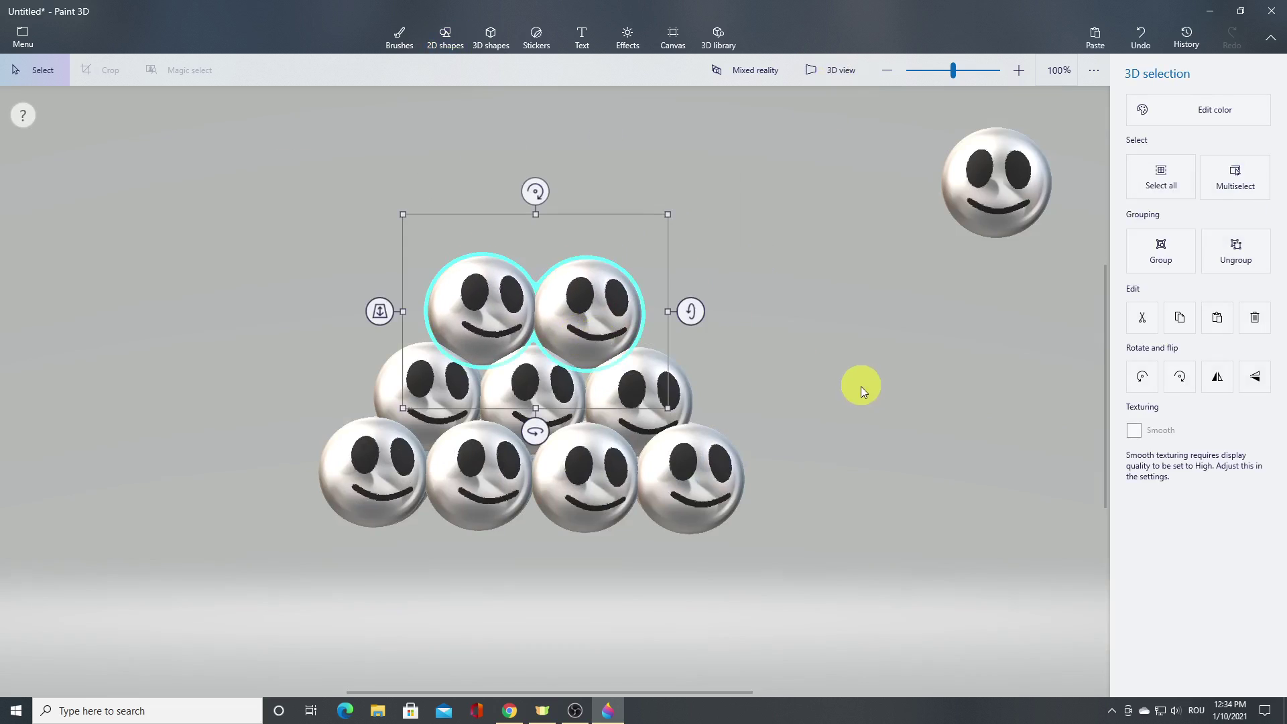
click(835, 74)
drag(655, 325, 708, 335)
click(993, 402)
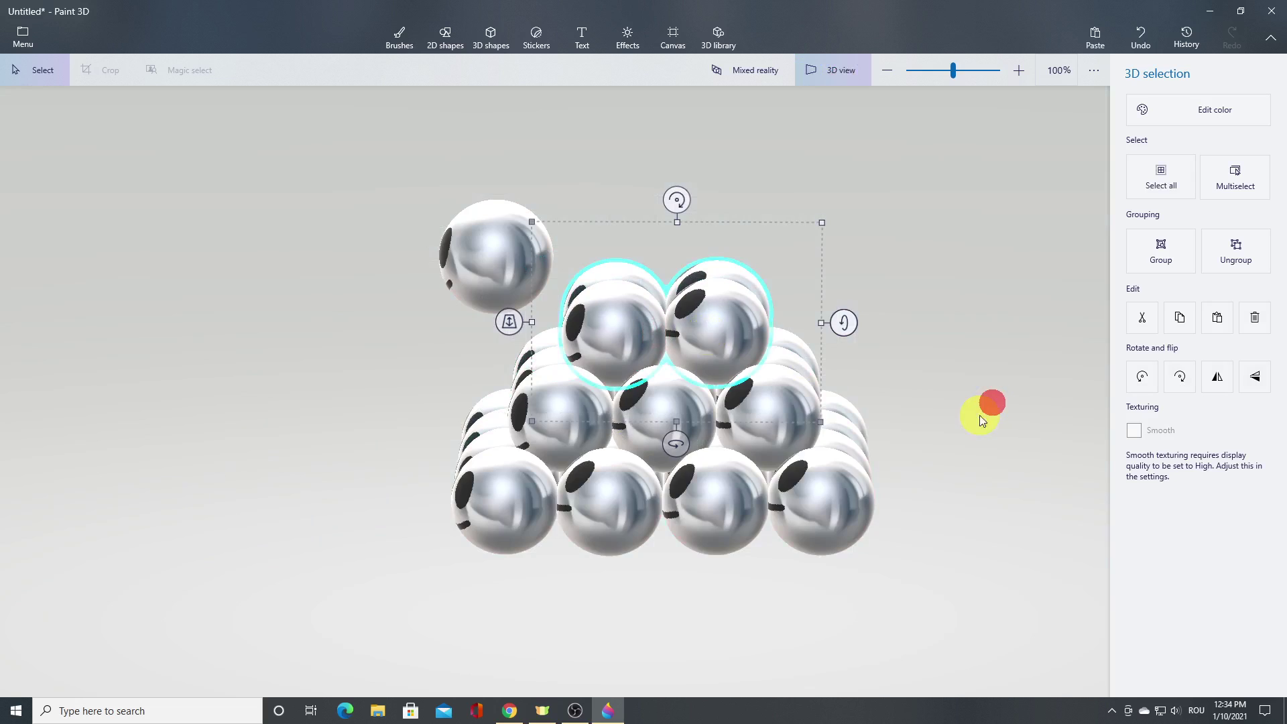
drag(979, 416, 376, 363)
click(841, 75)
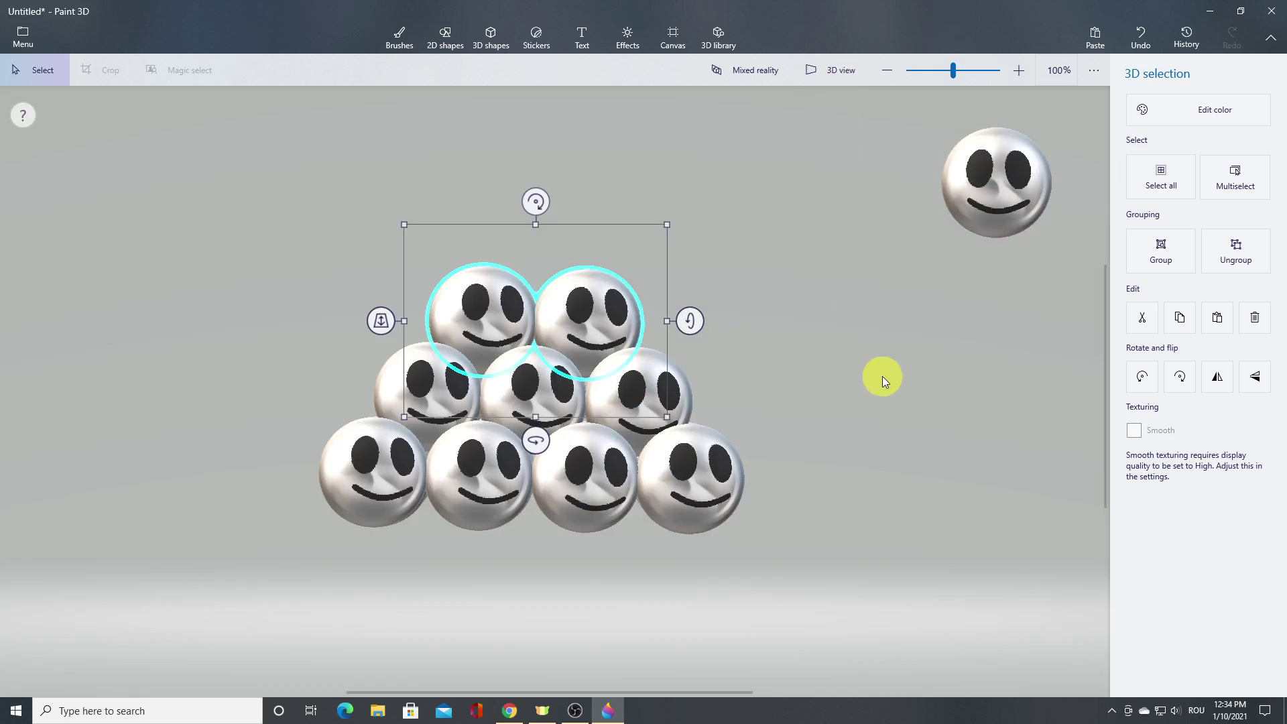
click(883, 377)
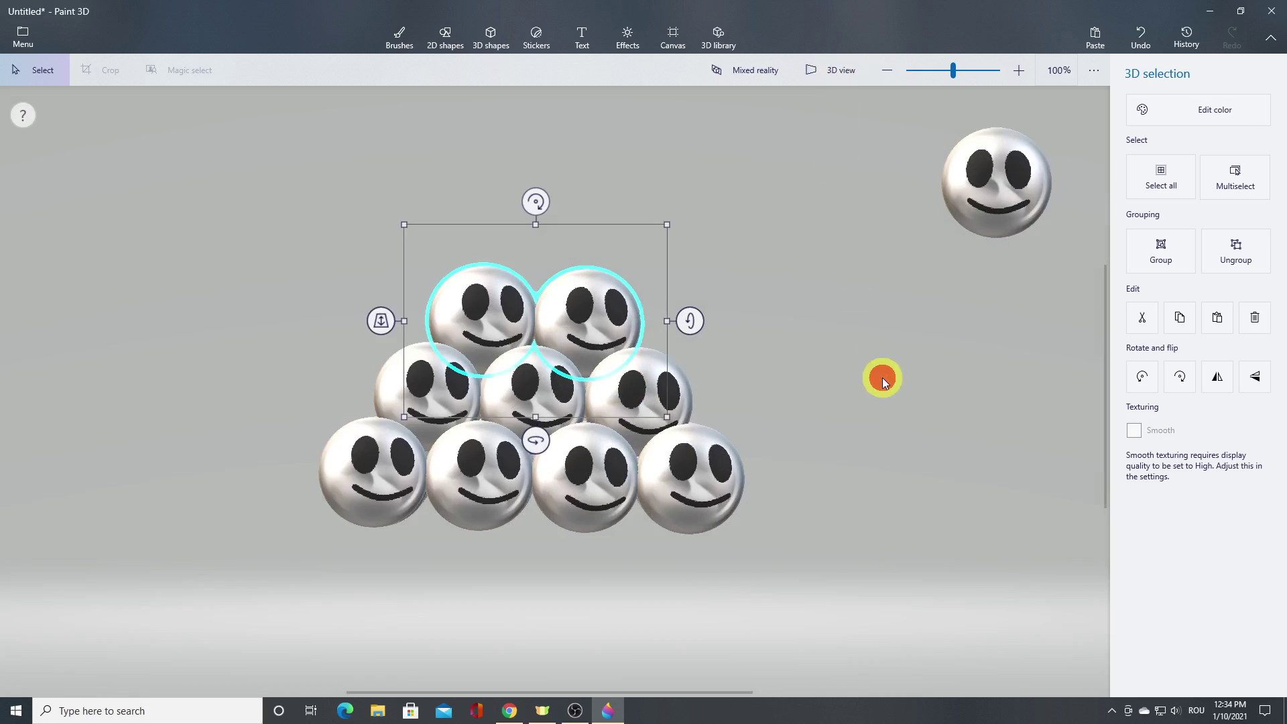
Recolour the separate sphere yellow with its polished metal finish and move it closer to the stack.
click(1000, 199)
click(1172, 115)
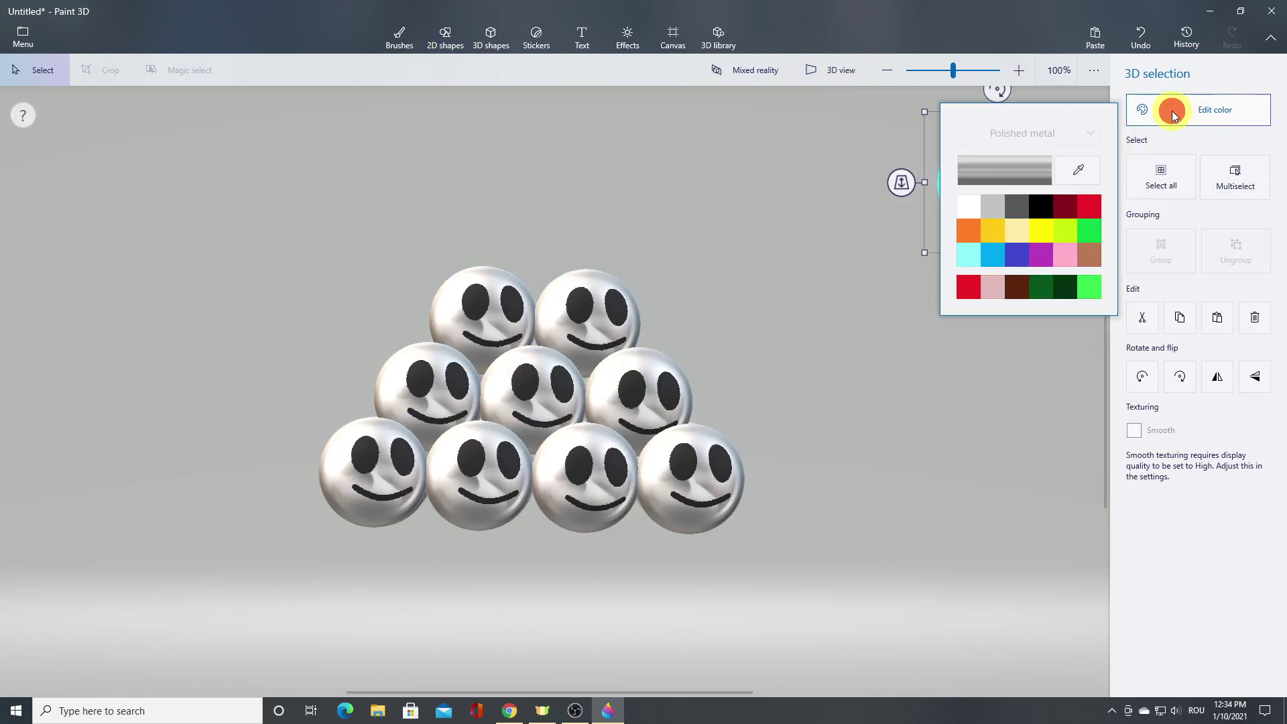
click(1047, 232)
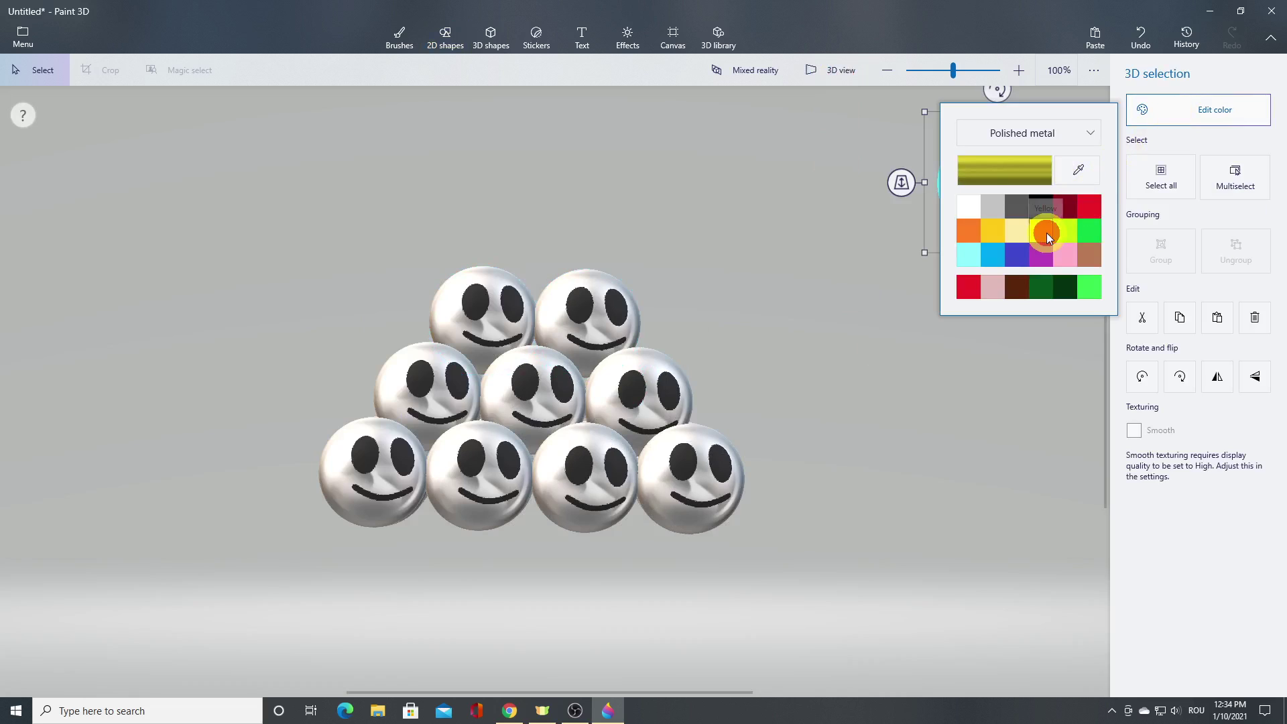
click(871, 276)
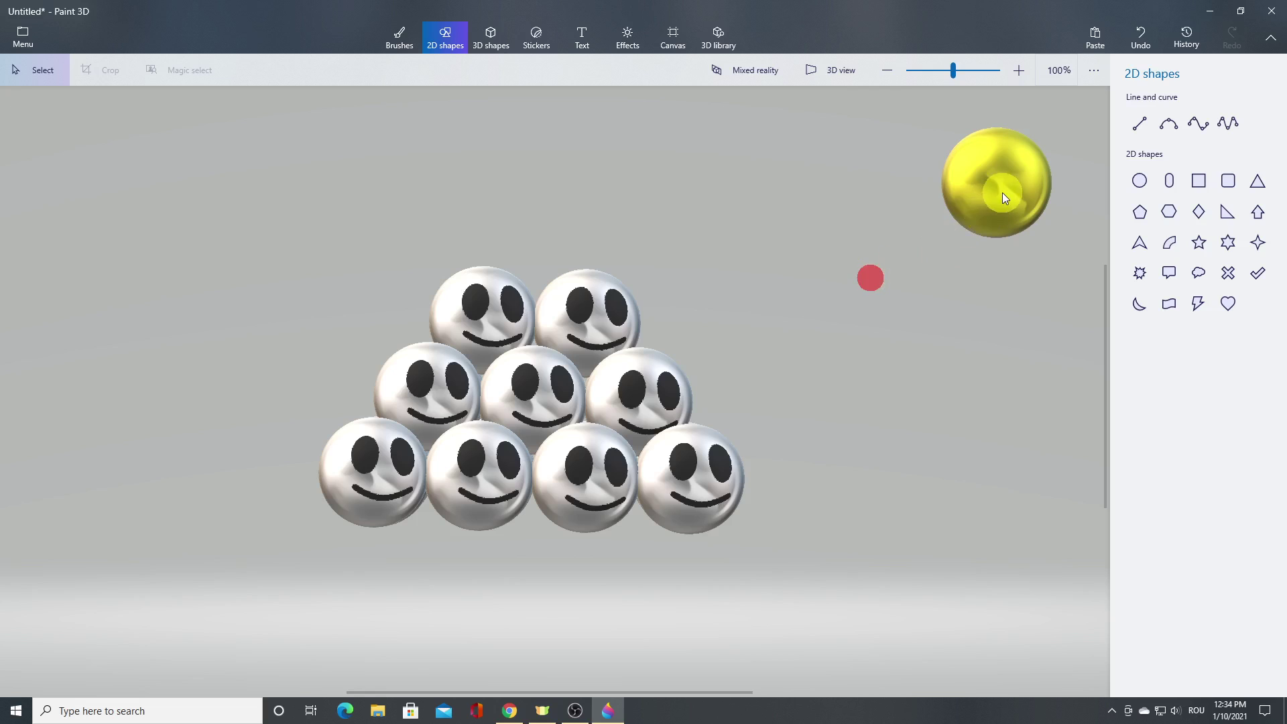
drag(1003, 192, 806, 239)
drag(1040, 189, 848, 230)
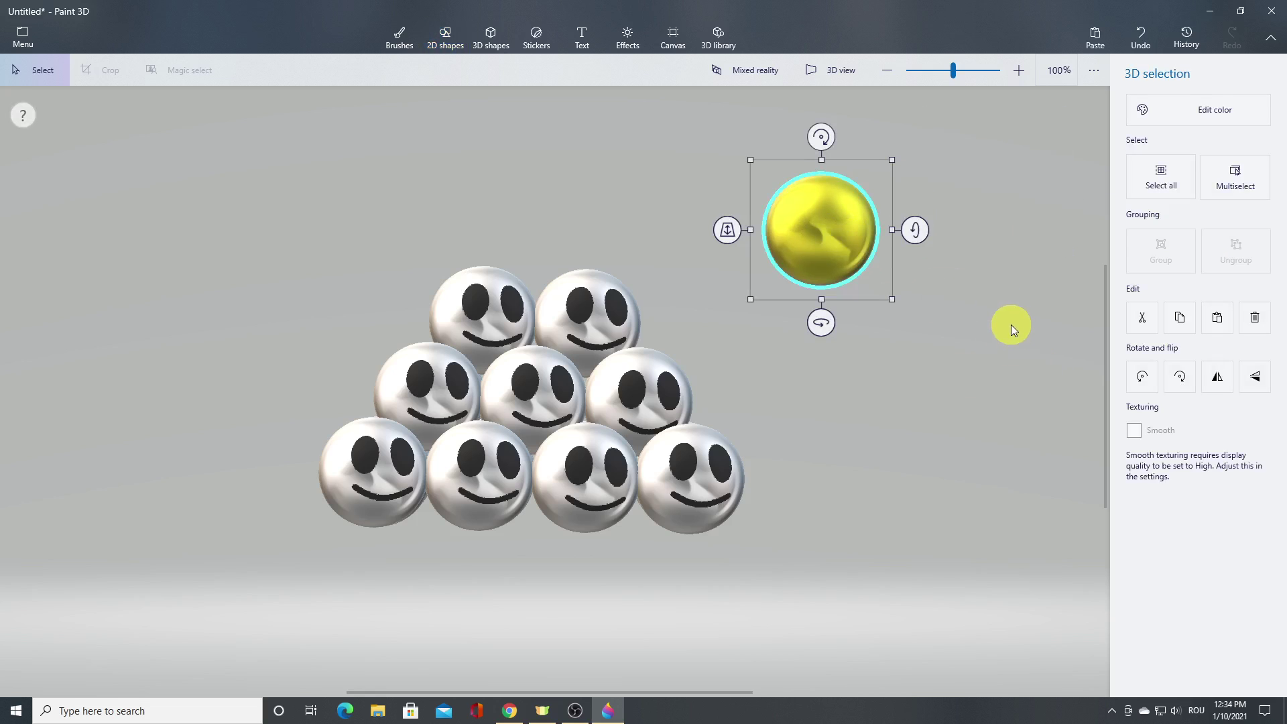
Try gold and light yellow on the separate sphere, and set its colour back to yellow.
click(1146, 106)
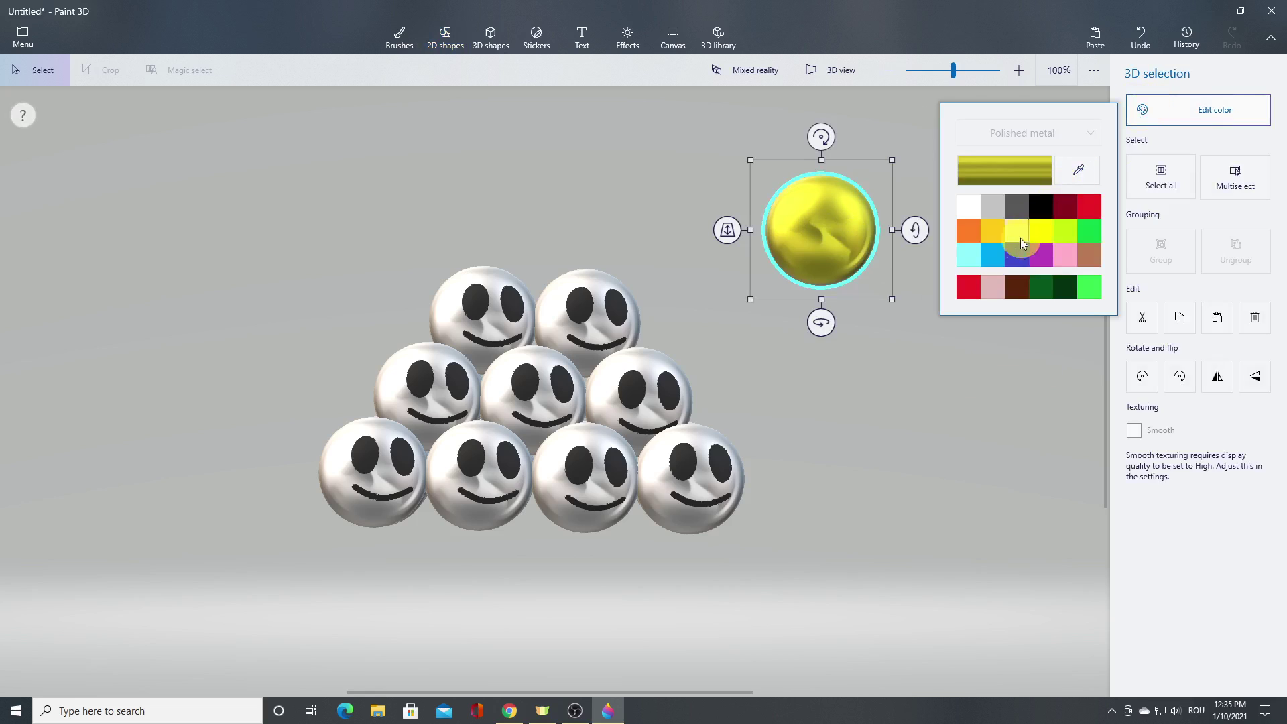
click(996, 235)
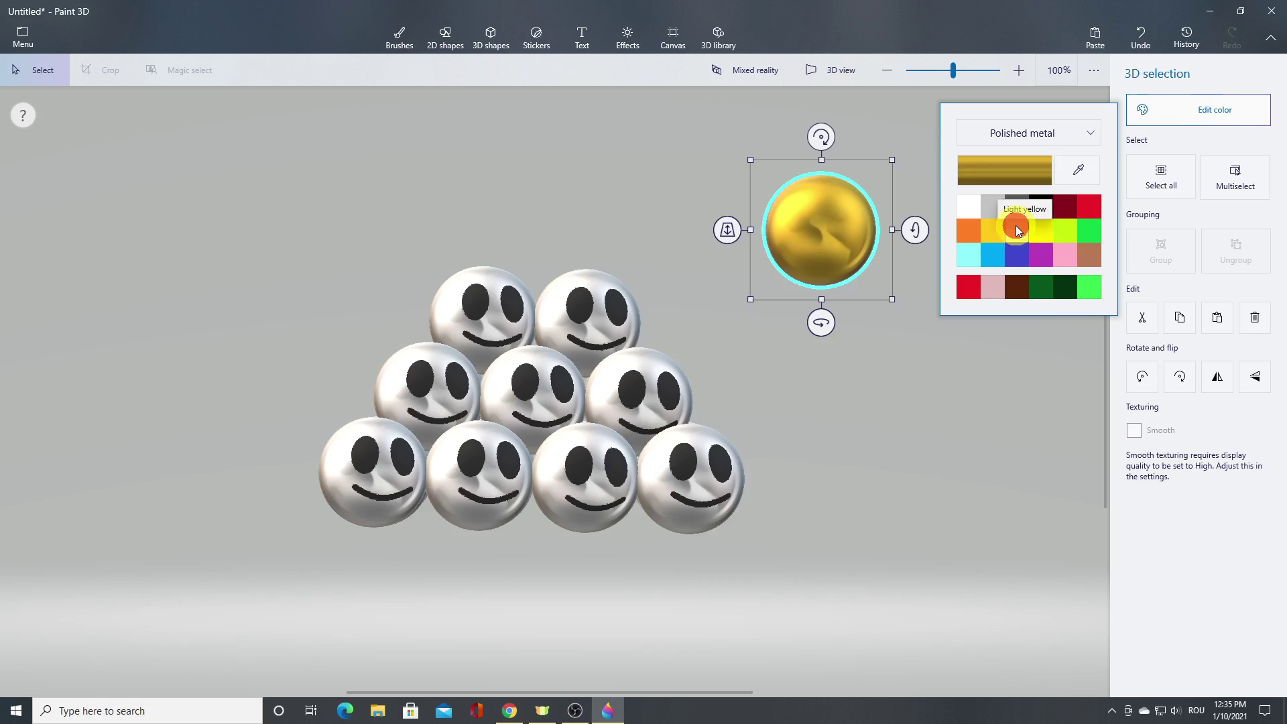
click(1015, 228)
click(1039, 234)
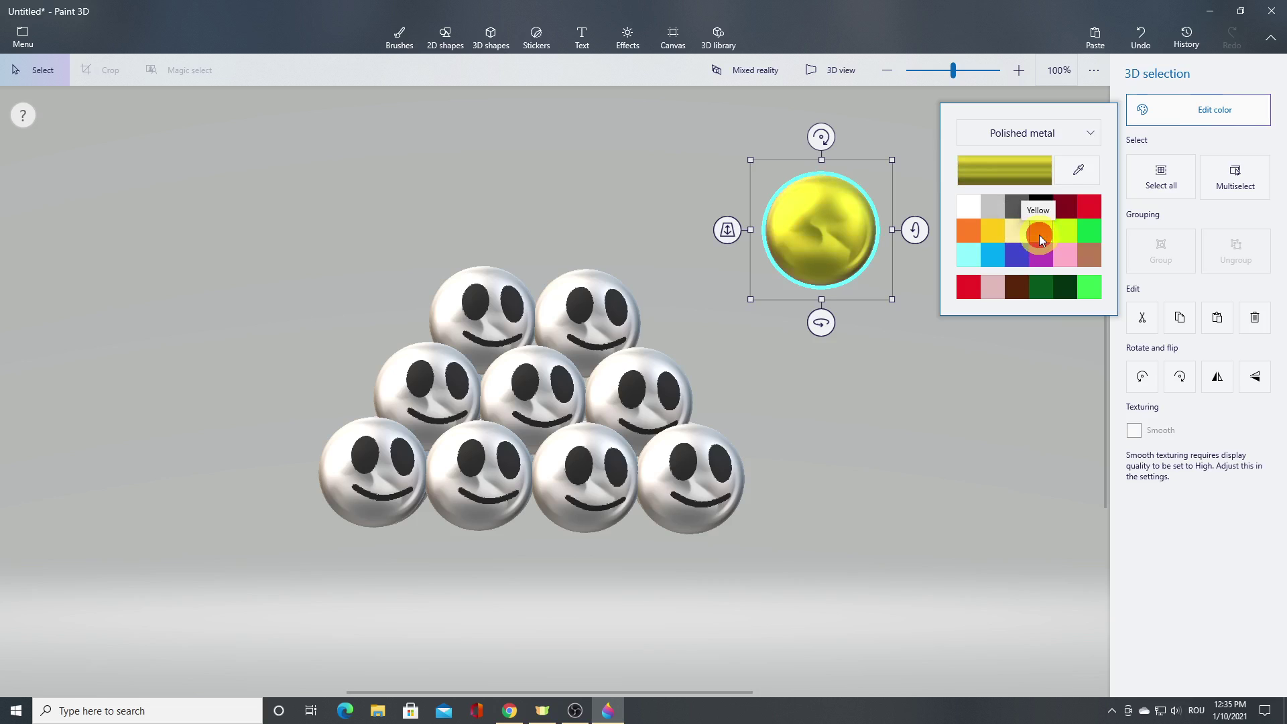
click(959, 389)
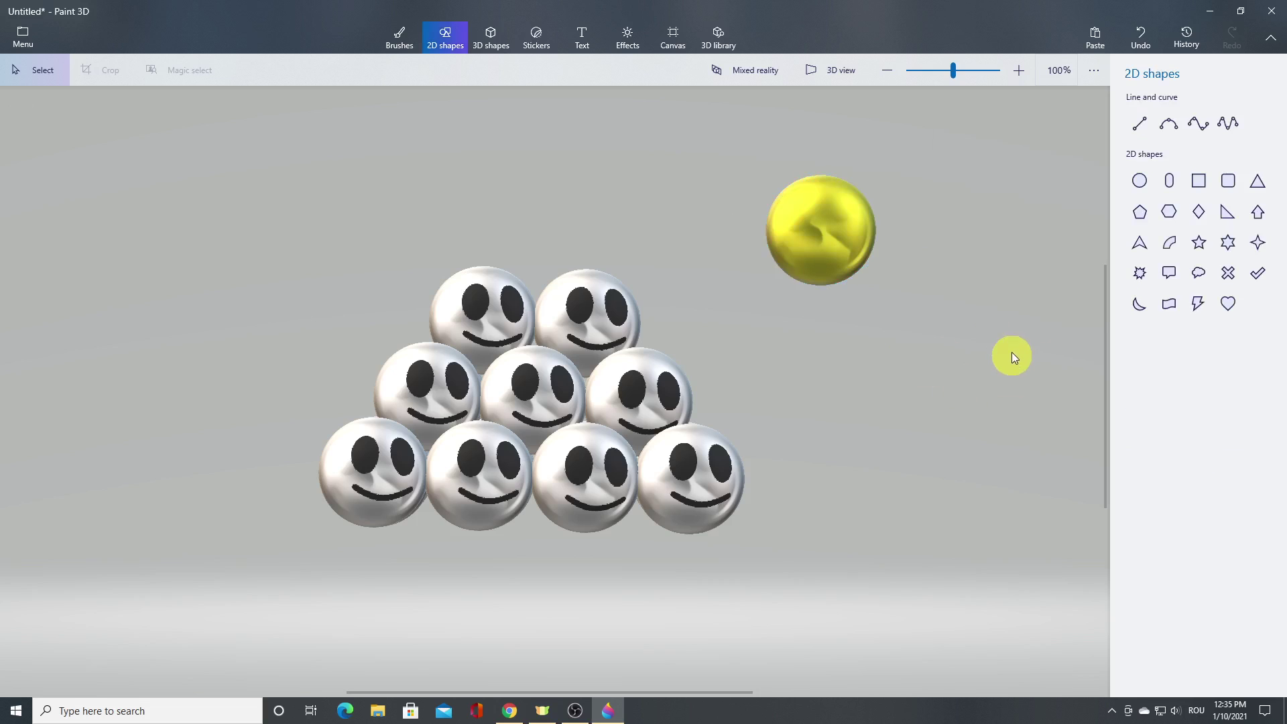
Add two tall black oval eyes side by side on the yellow sphere using the circle shape.
click(1141, 183)
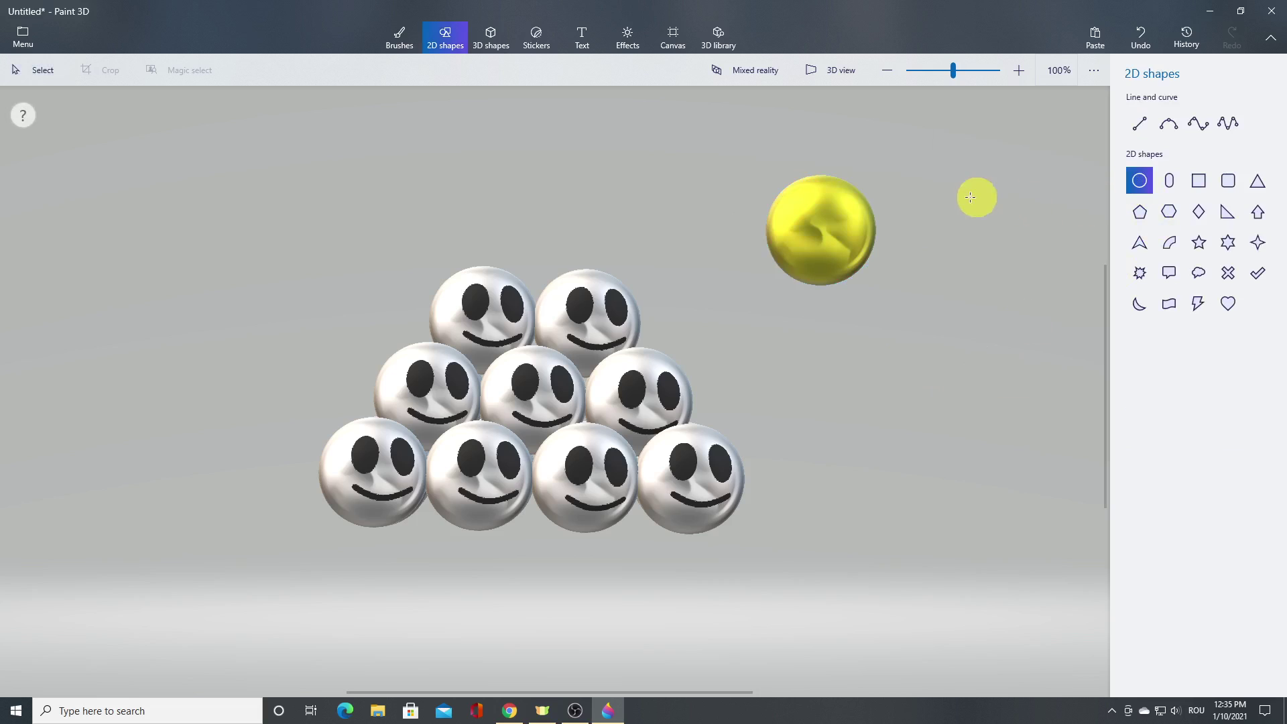
drag(811, 216, 817, 226)
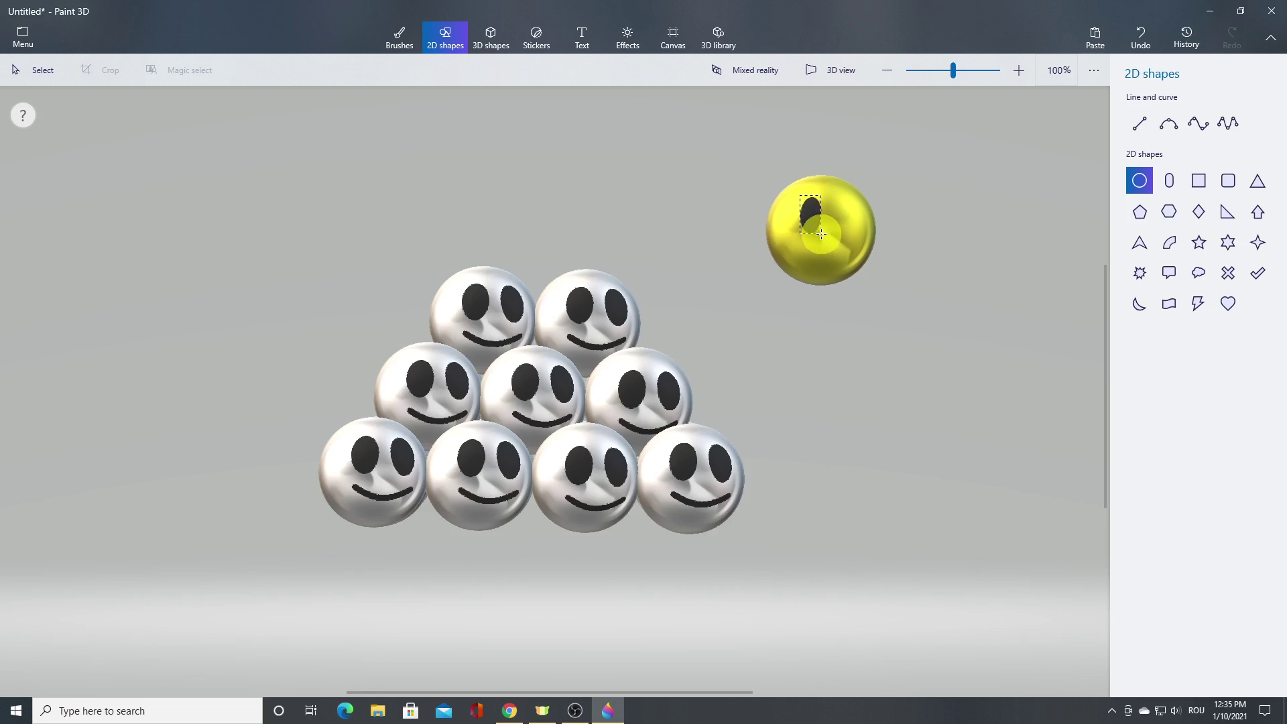
drag(821, 234, 847, 214)
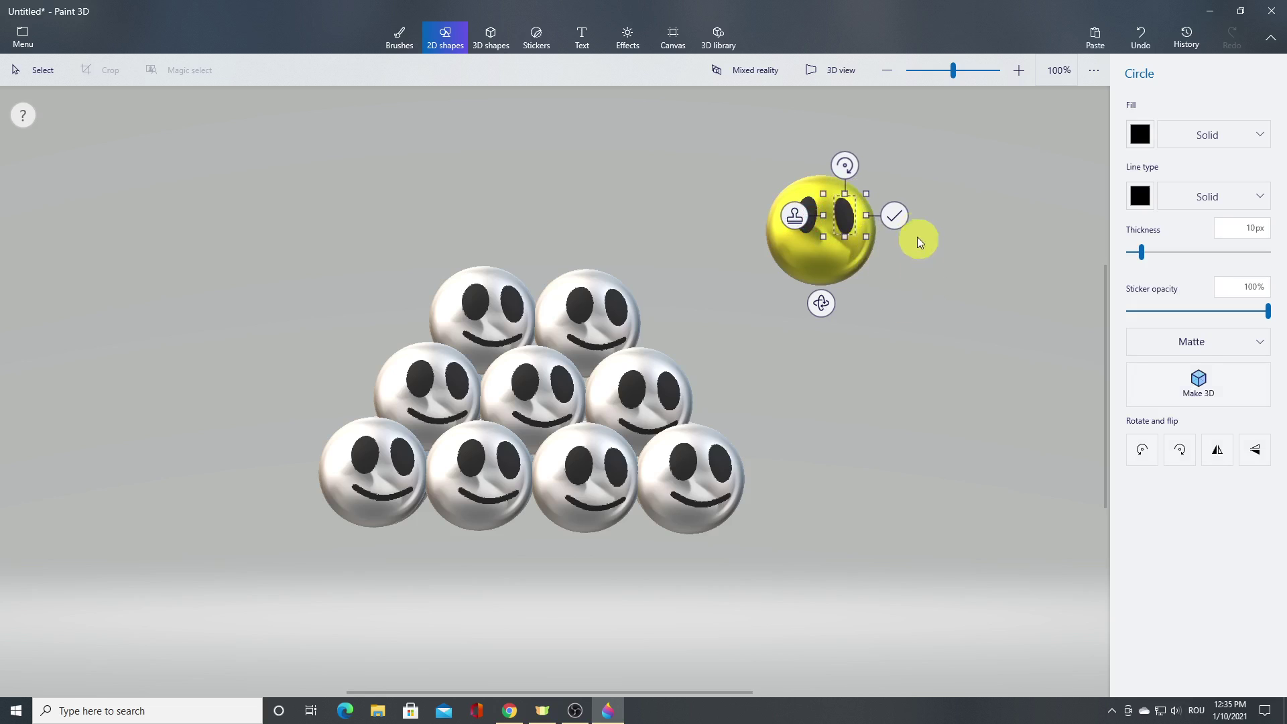
click(894, 215)
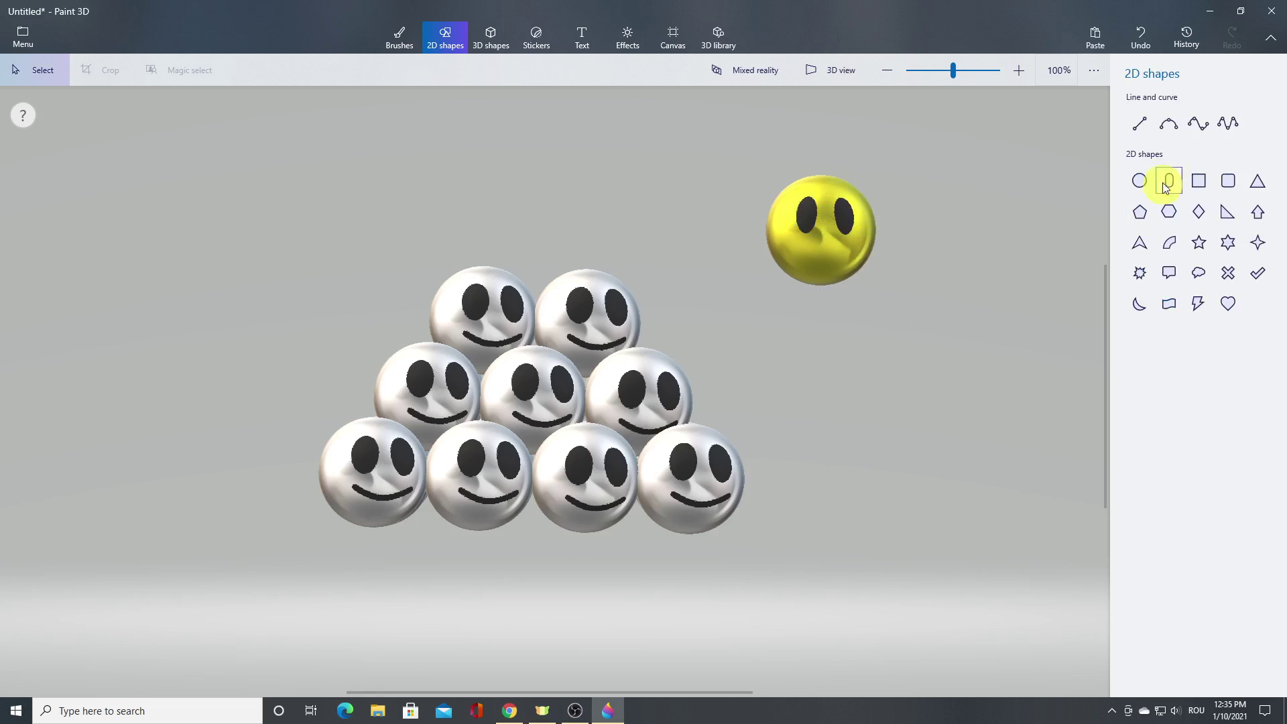
Draw a black three-point curve bent into a smile and place it below the yellow sphere's eyes.
click(1170, 123)
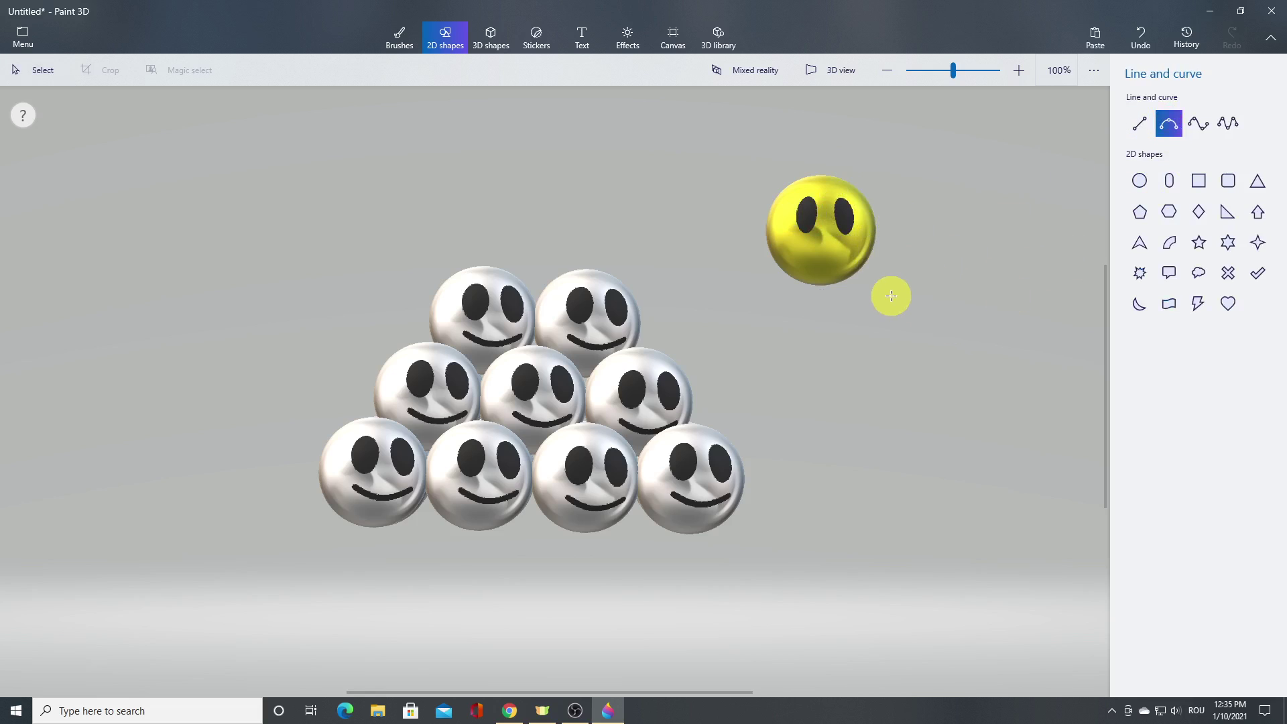
drag(887, 304, 838, 309)
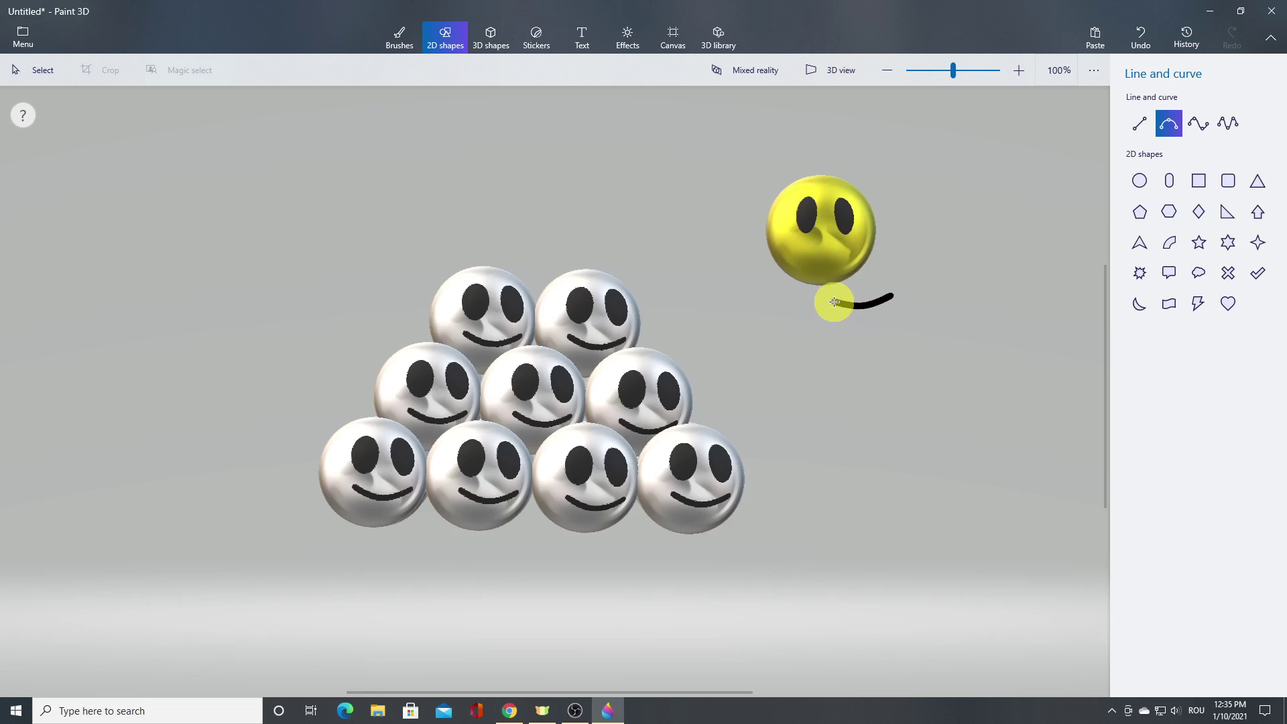
mouse_move(835, 302)
mouse_down()
mouse_move(843, 235)
mouse_move(845, 254)
mouse_move(795, 247)
mouse_up()
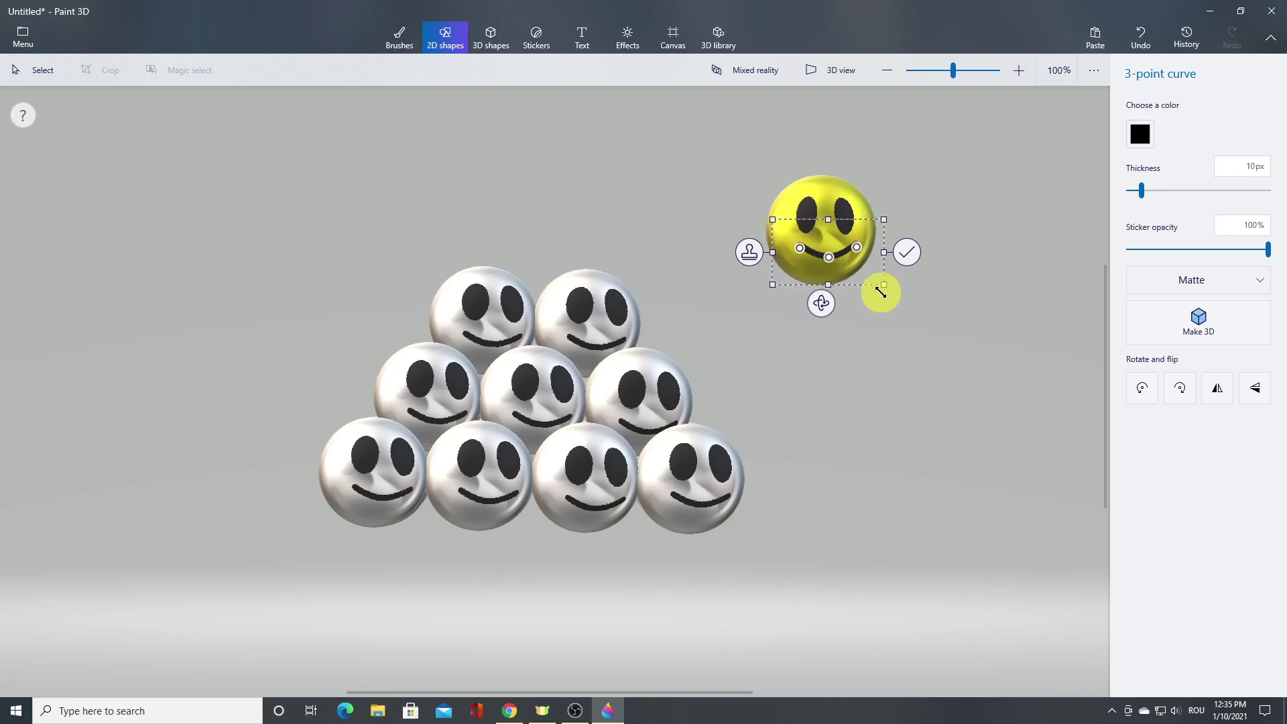
drag(842, 253, 841, 249)
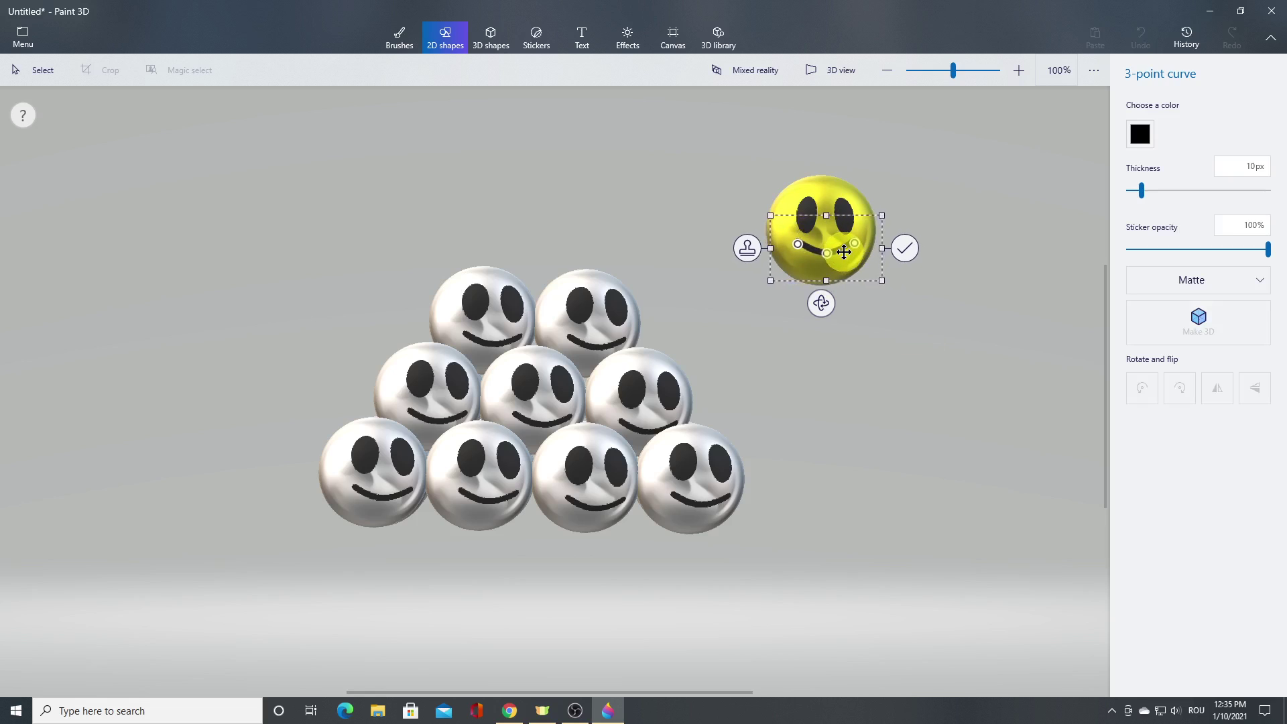
click(906, 247)
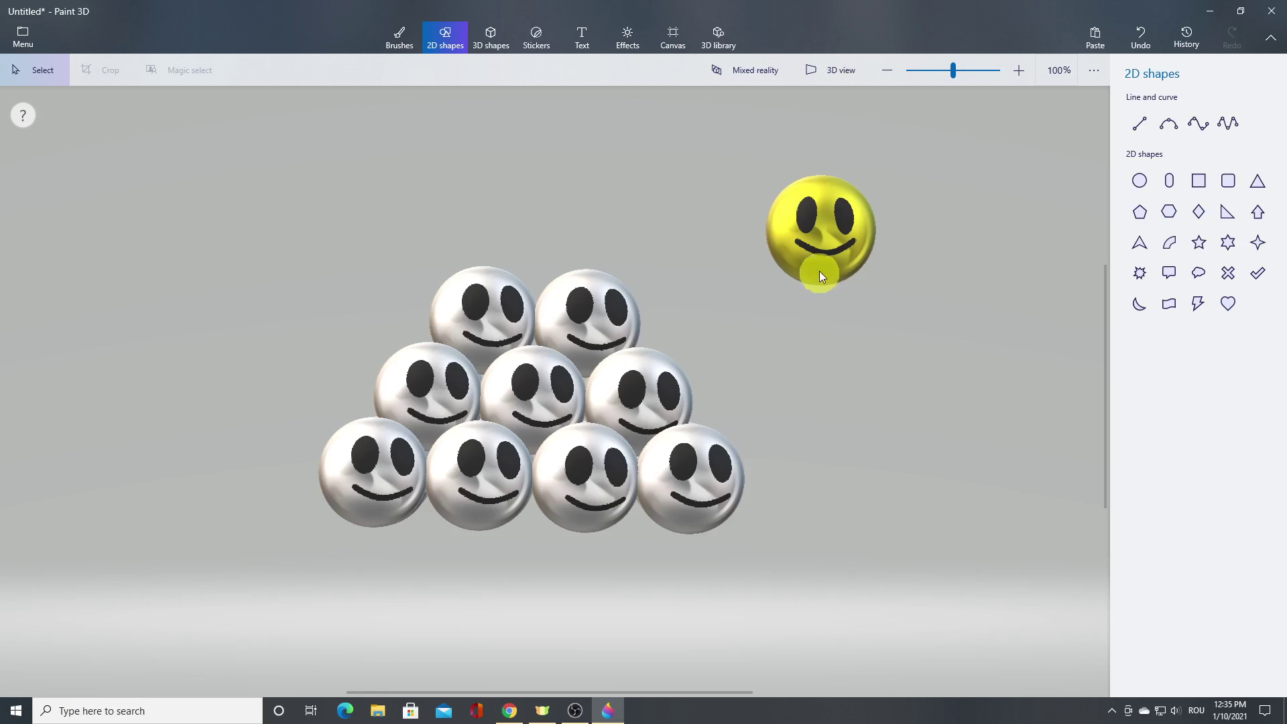
Seat the yellow smiley sphere on top of the two-by-two layer, centred from both front and side.
click(821, 275)
drag(837, 245, 561, 248)
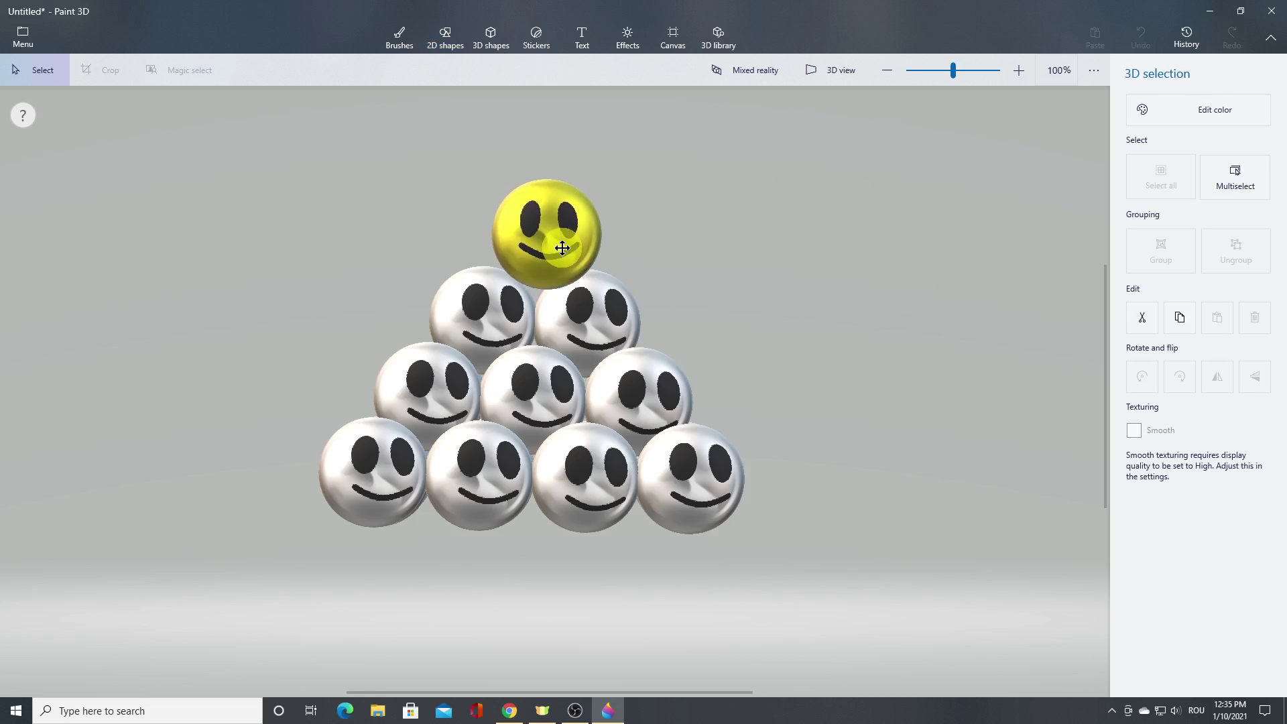
right_click(891, 348)
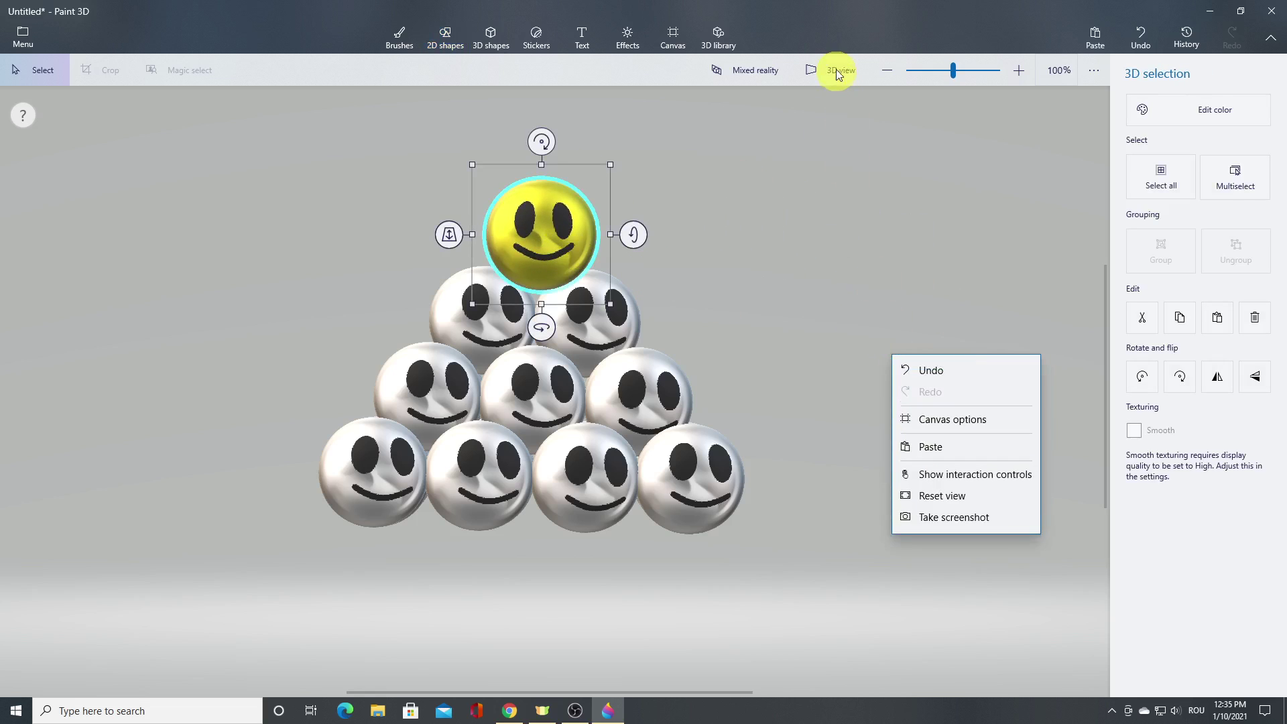
click(838, 71)
click(851, 264)
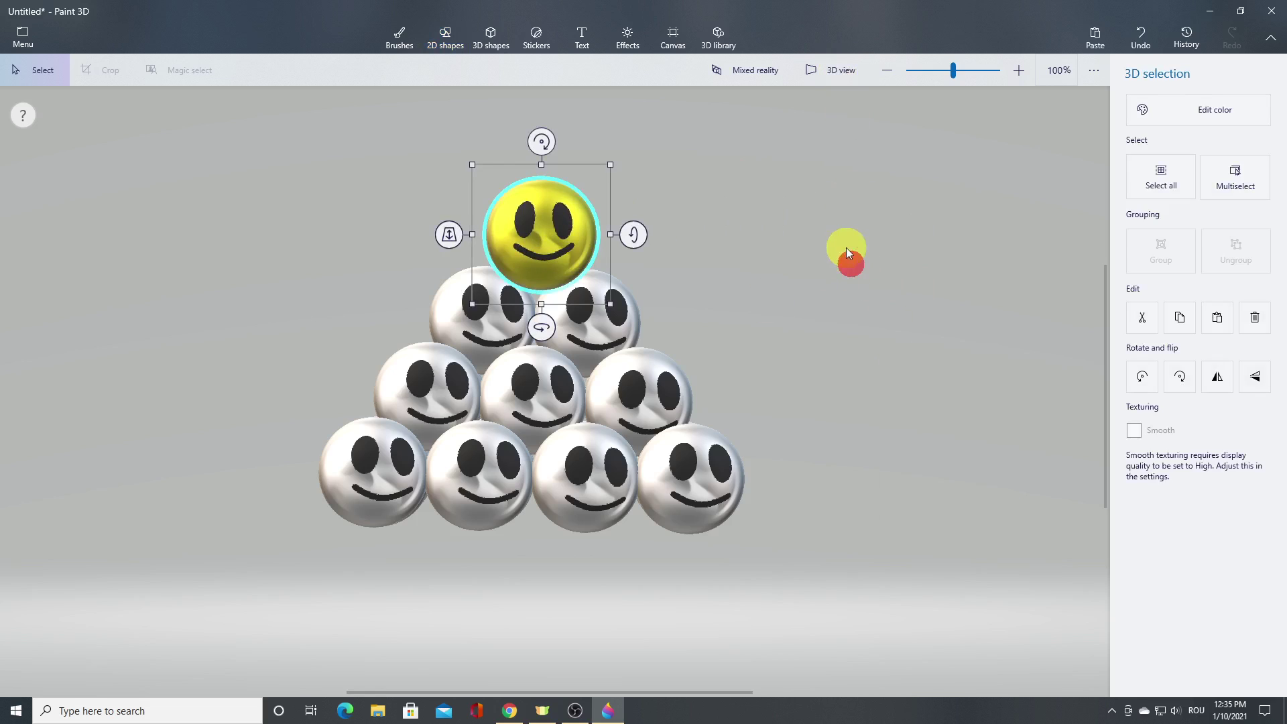
click(836, 75)
click(928, 266)
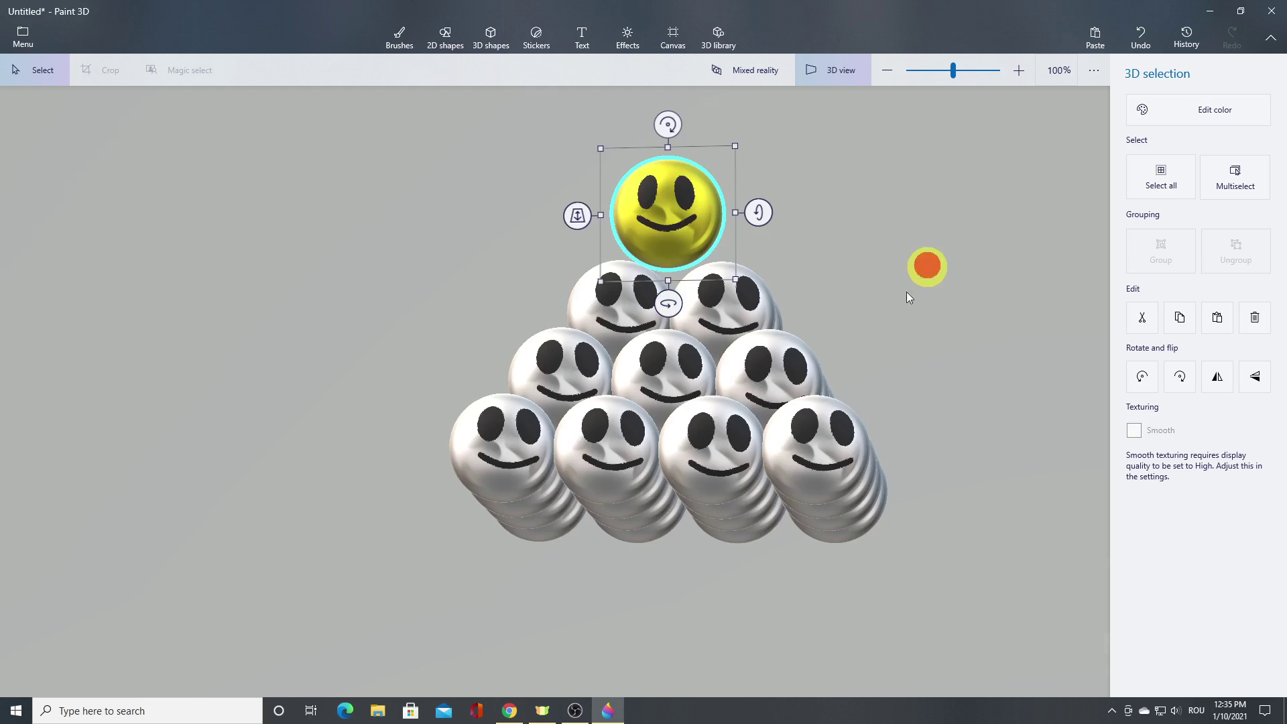
drag(907, 295, 753, 347)
drag(672, 215, 826, 221)
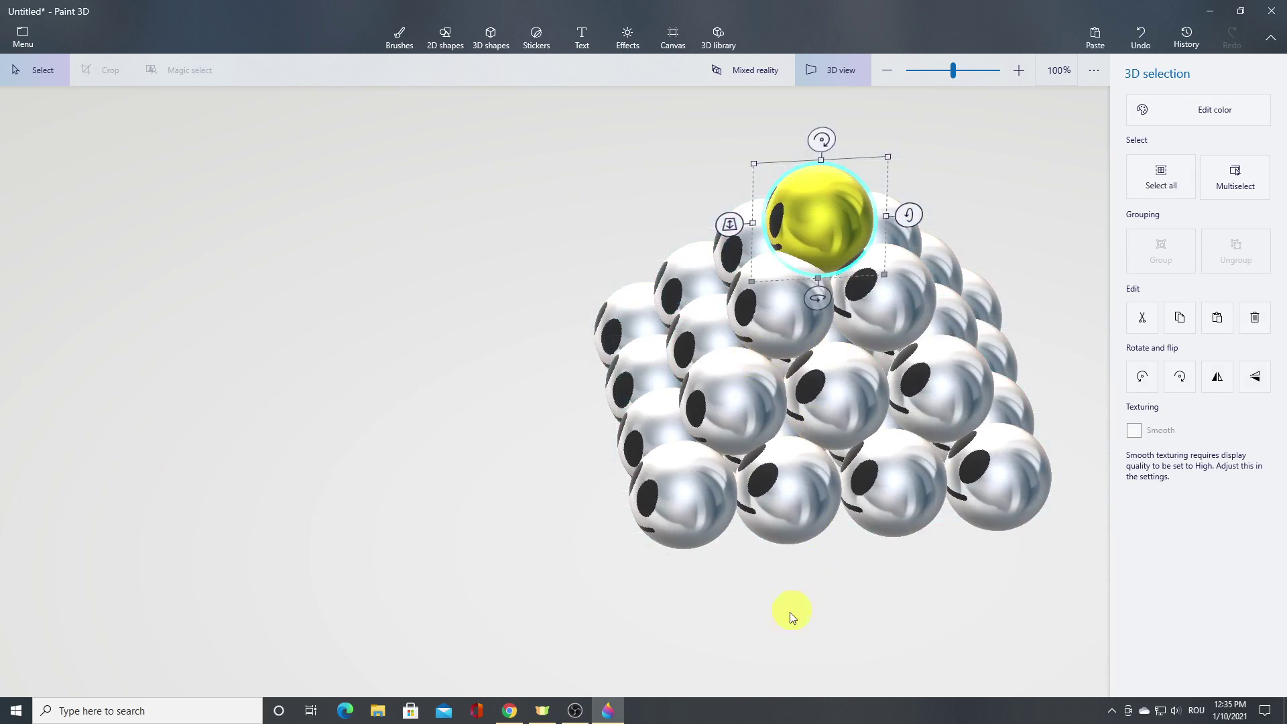
drag(785, 614, 920, 567)
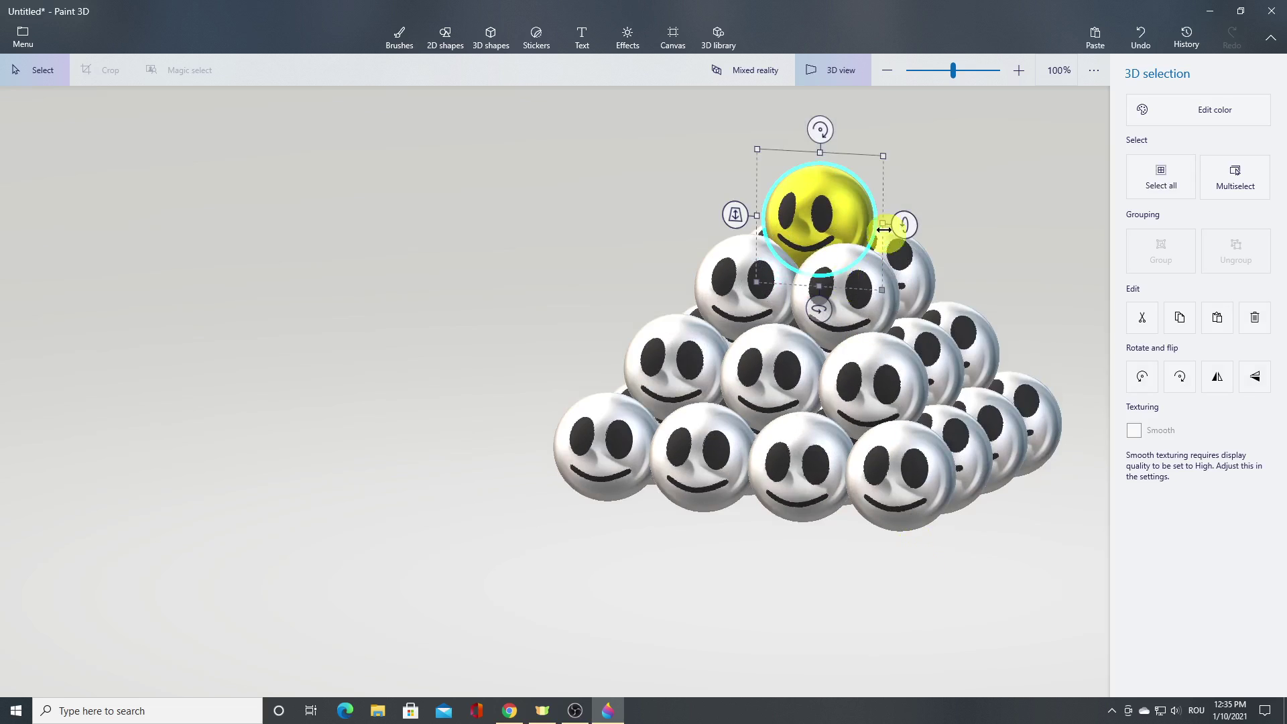
click(825, 67)
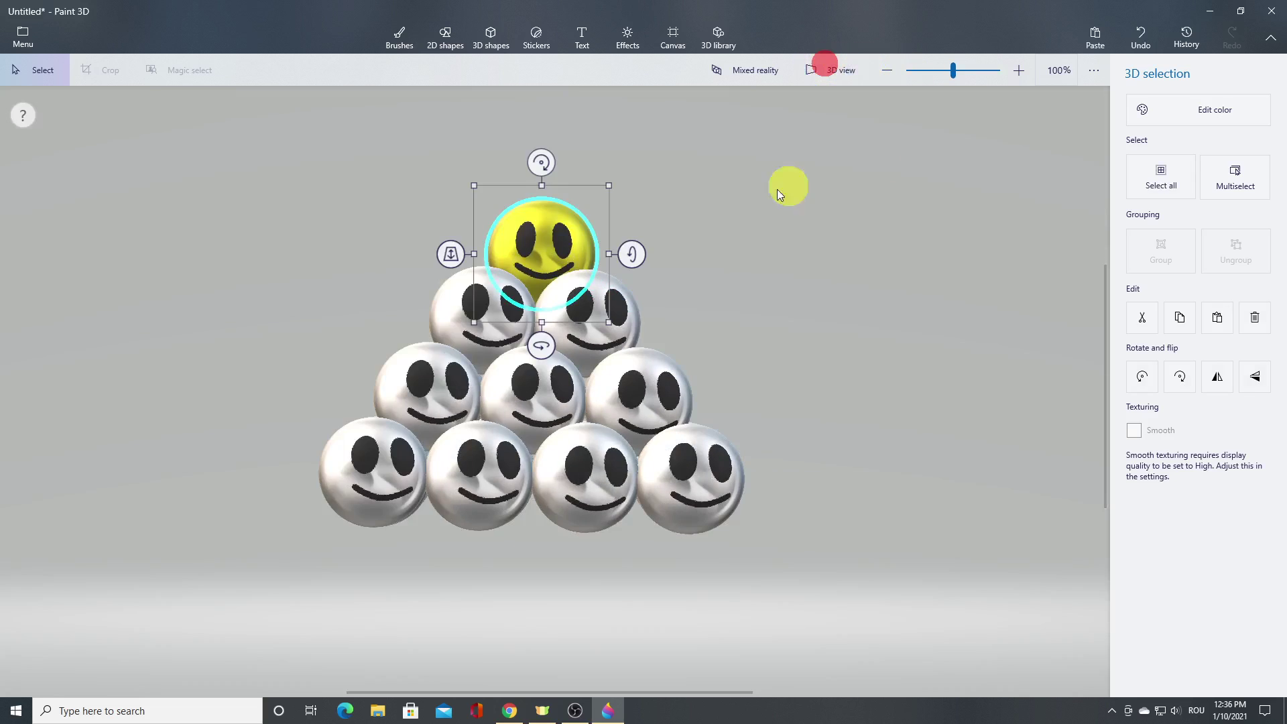
Tilt the yellow sphere's face slightly upward and turn it sideways to match the faces below.
drag(634, 258, 640, 243)
click(787, 322)
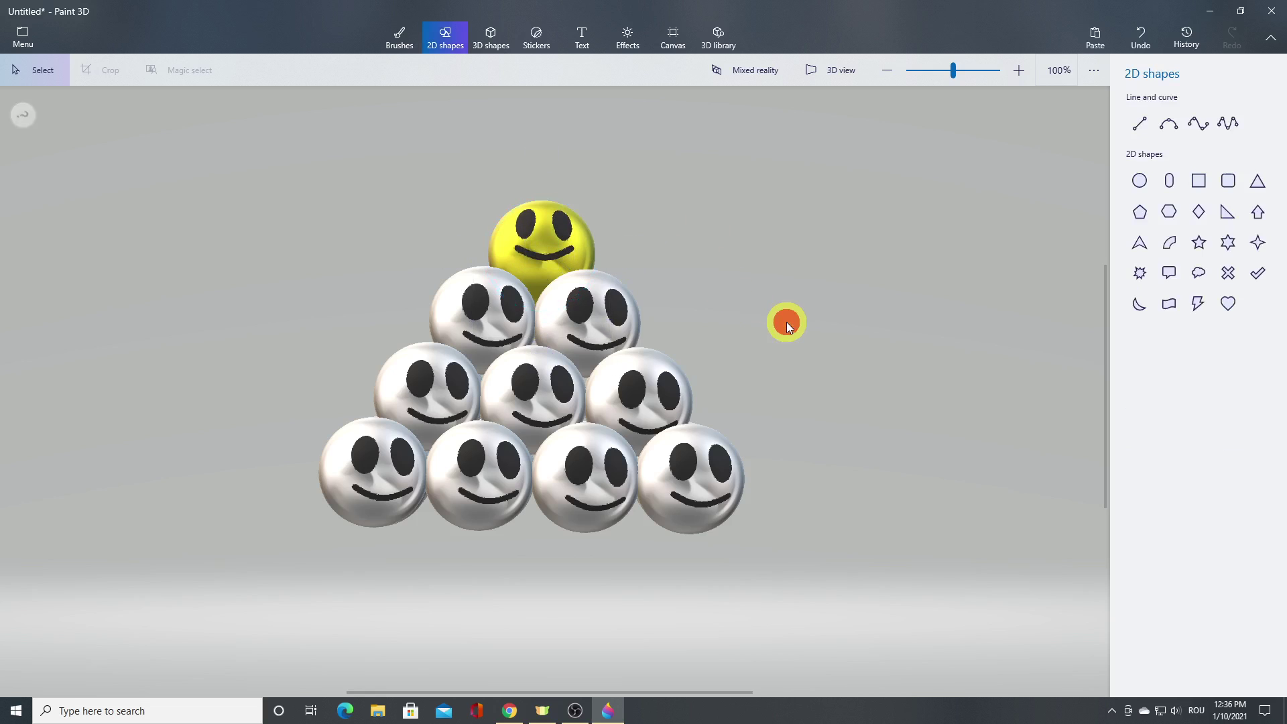
click(550, 253)
drag(541, 361, 549, 363)
click(837, 389)
Group the whole pyramid and rotate it about its vertical axis so the rows behind show at an angle.
drag(147, 131, 865, 596)
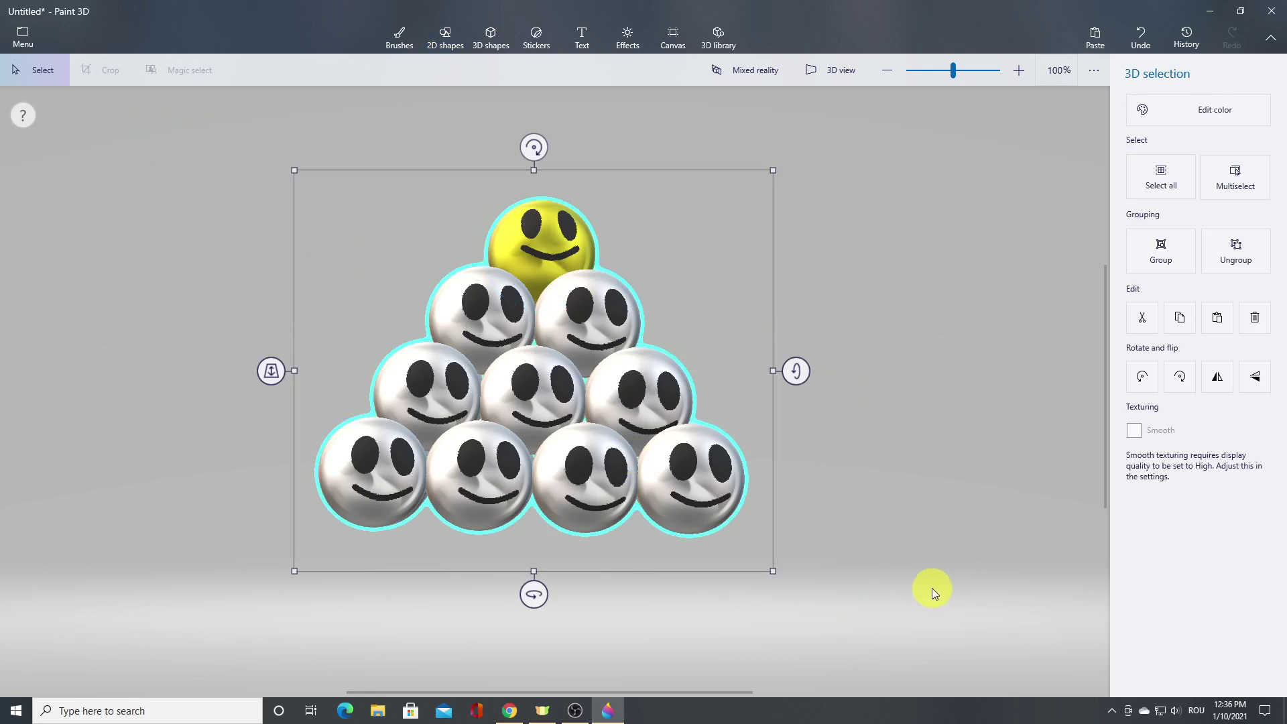
click(1157, 256)
drag(533, 596, 465, 612)
click(841, 67)
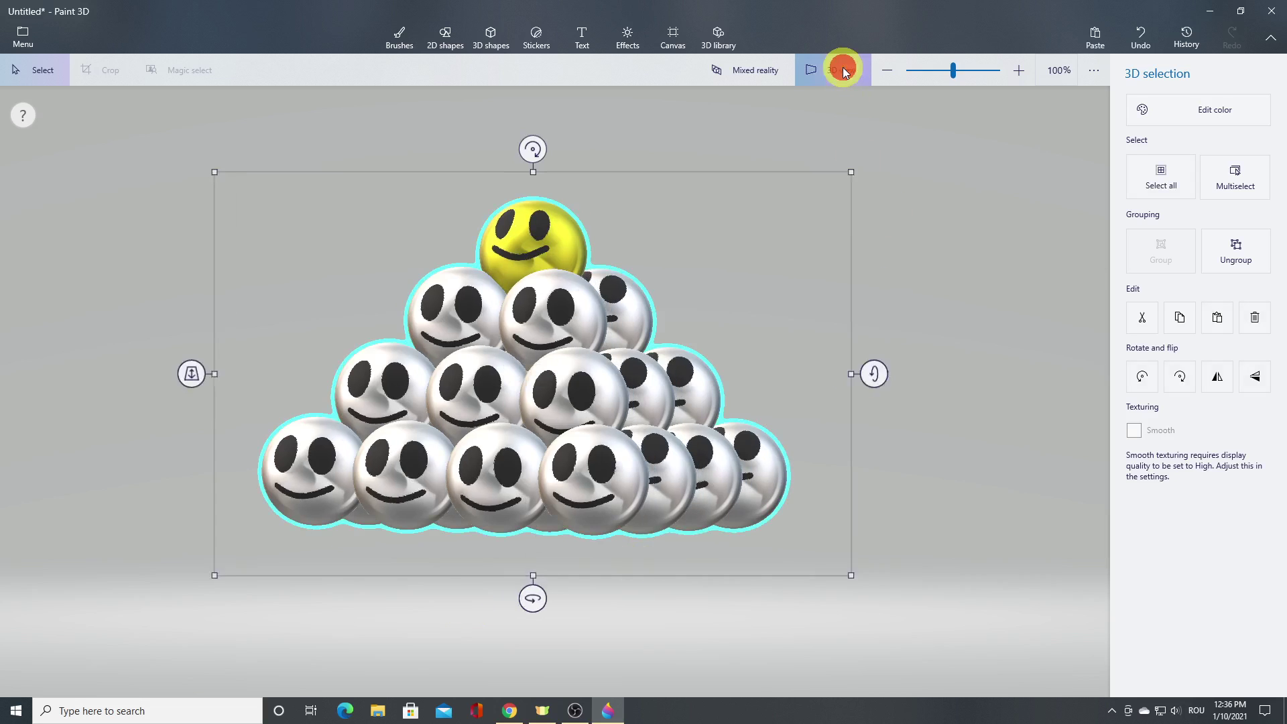
drag(297, 358, 416, 324)
click(858, 80)
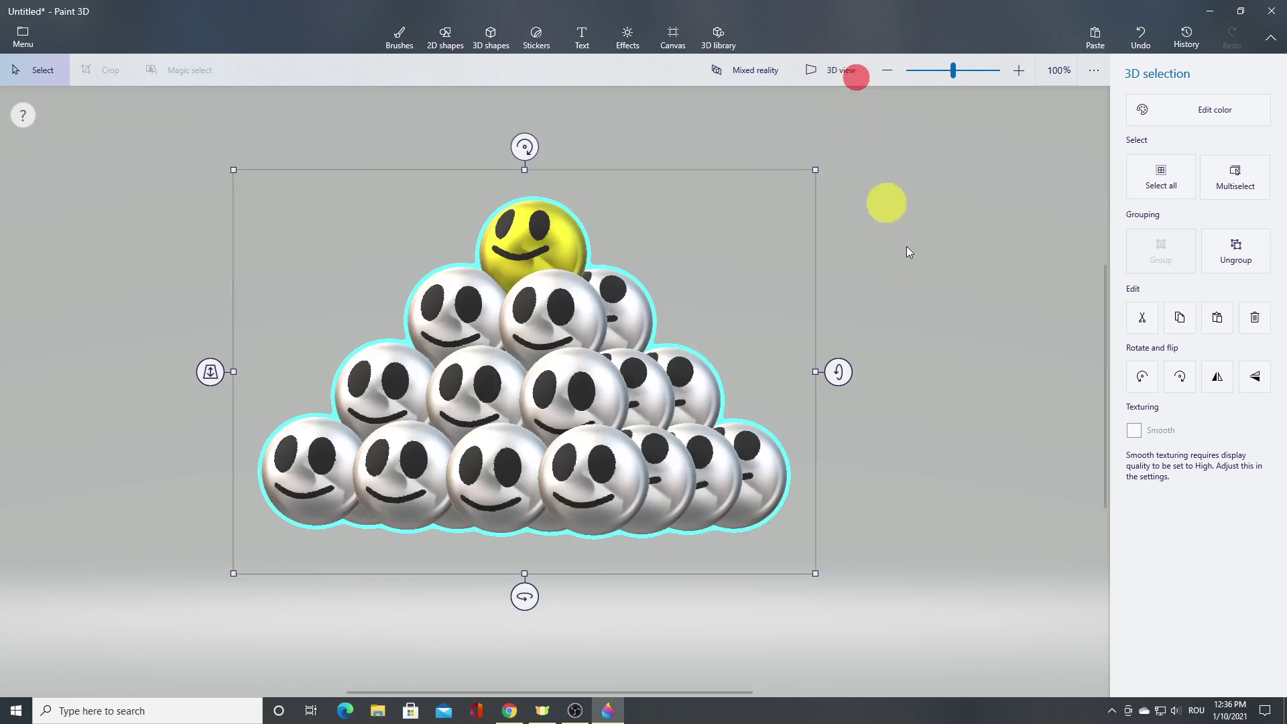
click(971, 347)
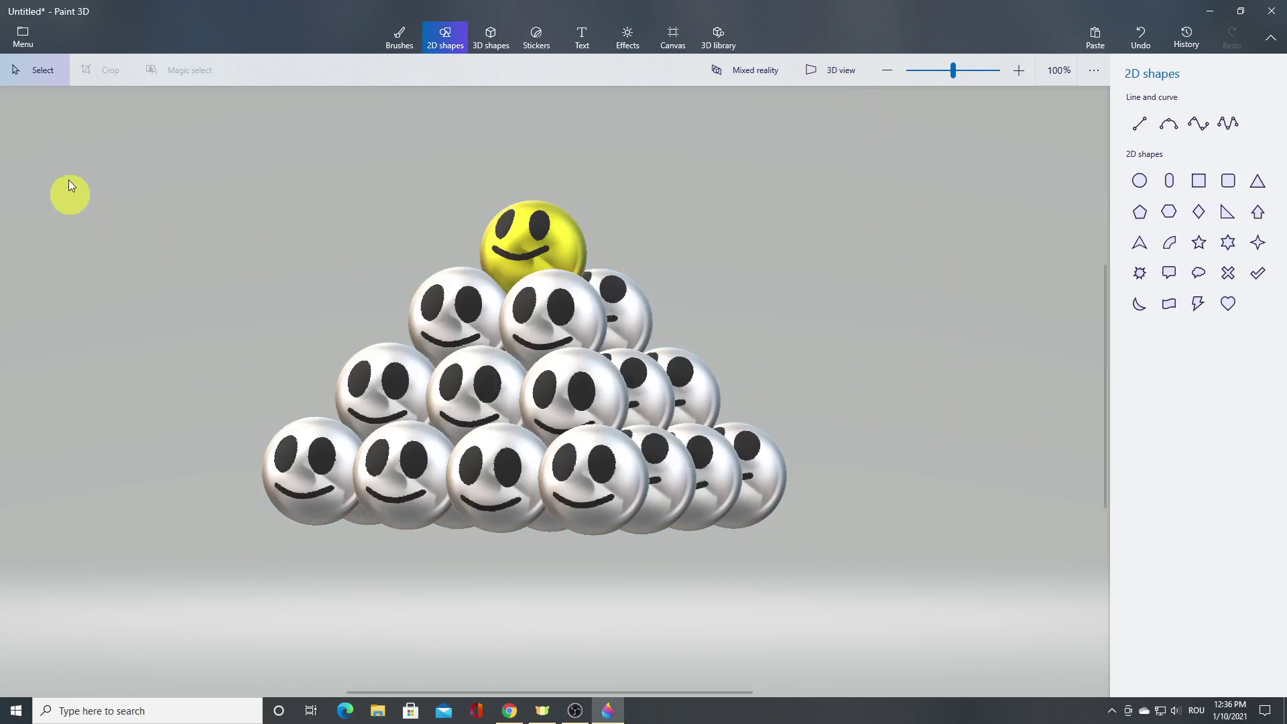
Set up a video export of the pyramid as GIF (video) with the Jump & turn animation.
click(27, 44)
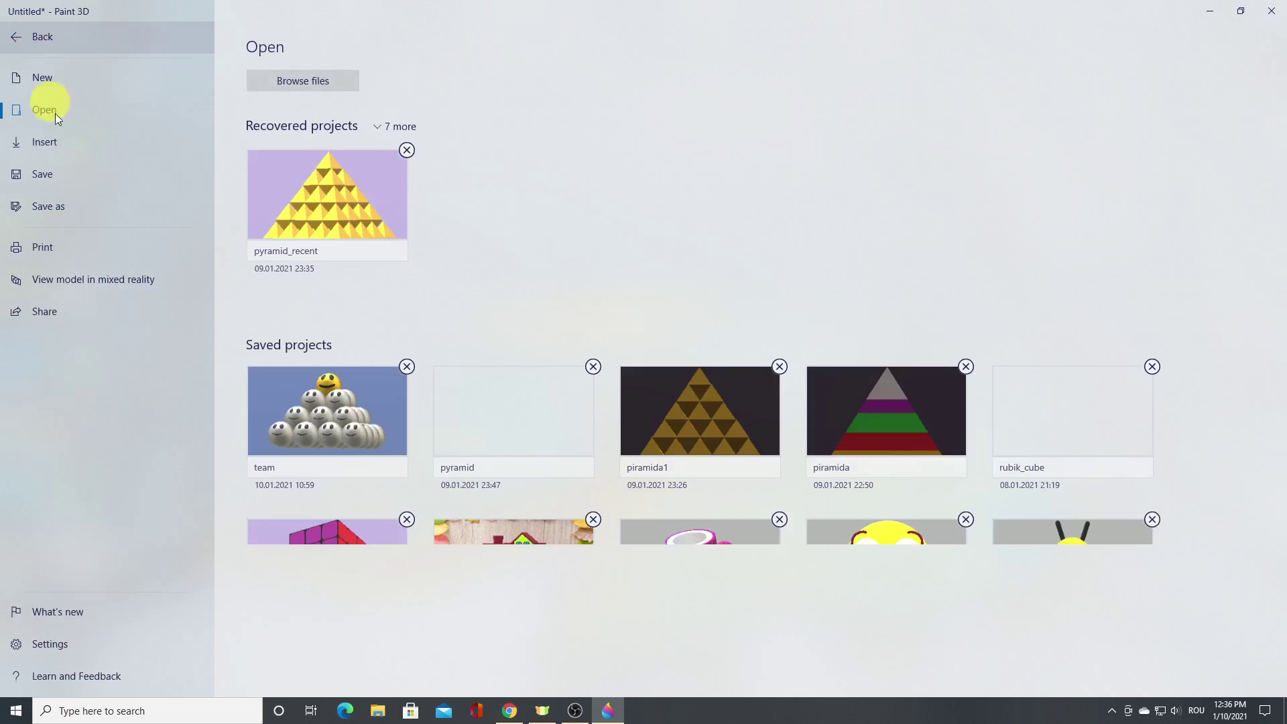
click(53, 177)
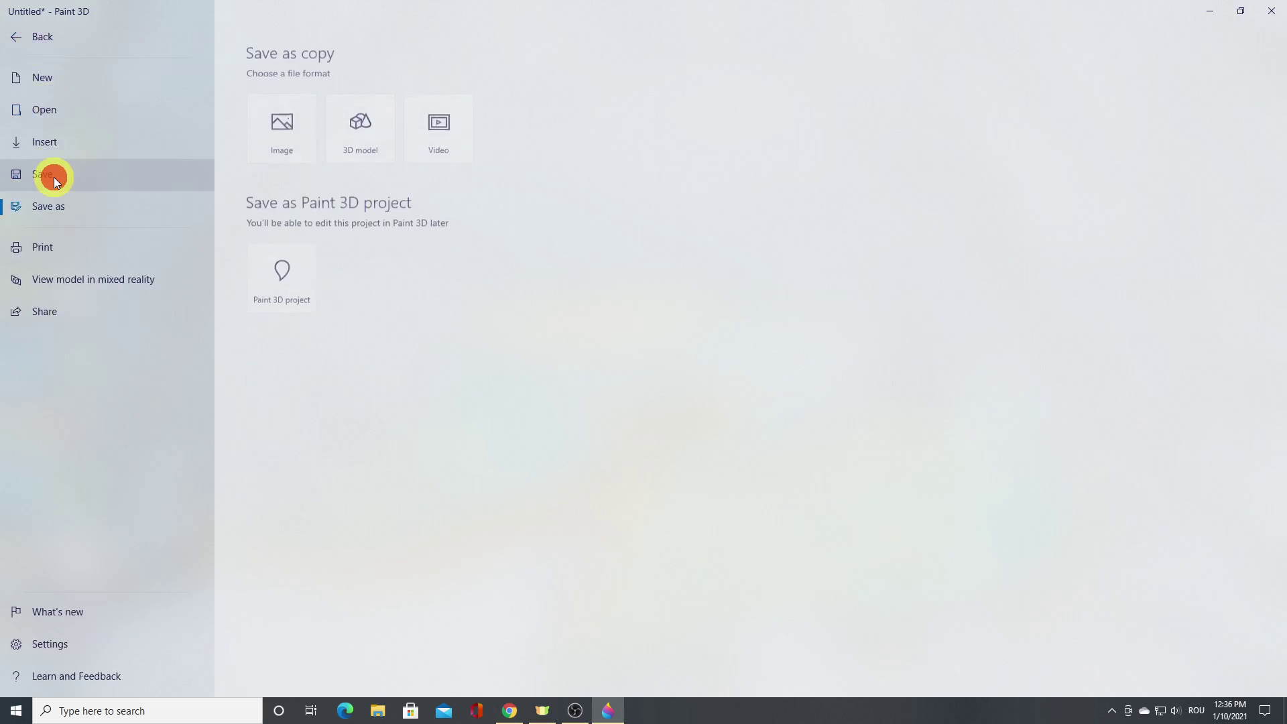
click(423, 141)
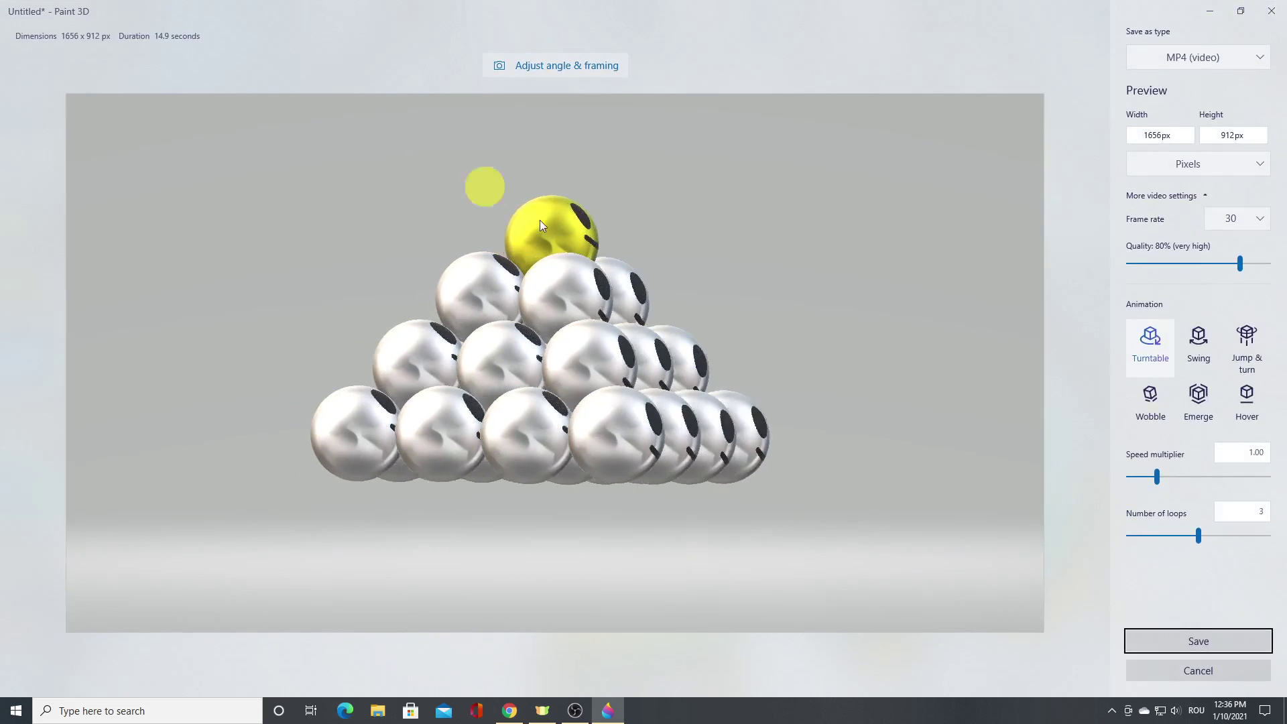
click(1198, 368)
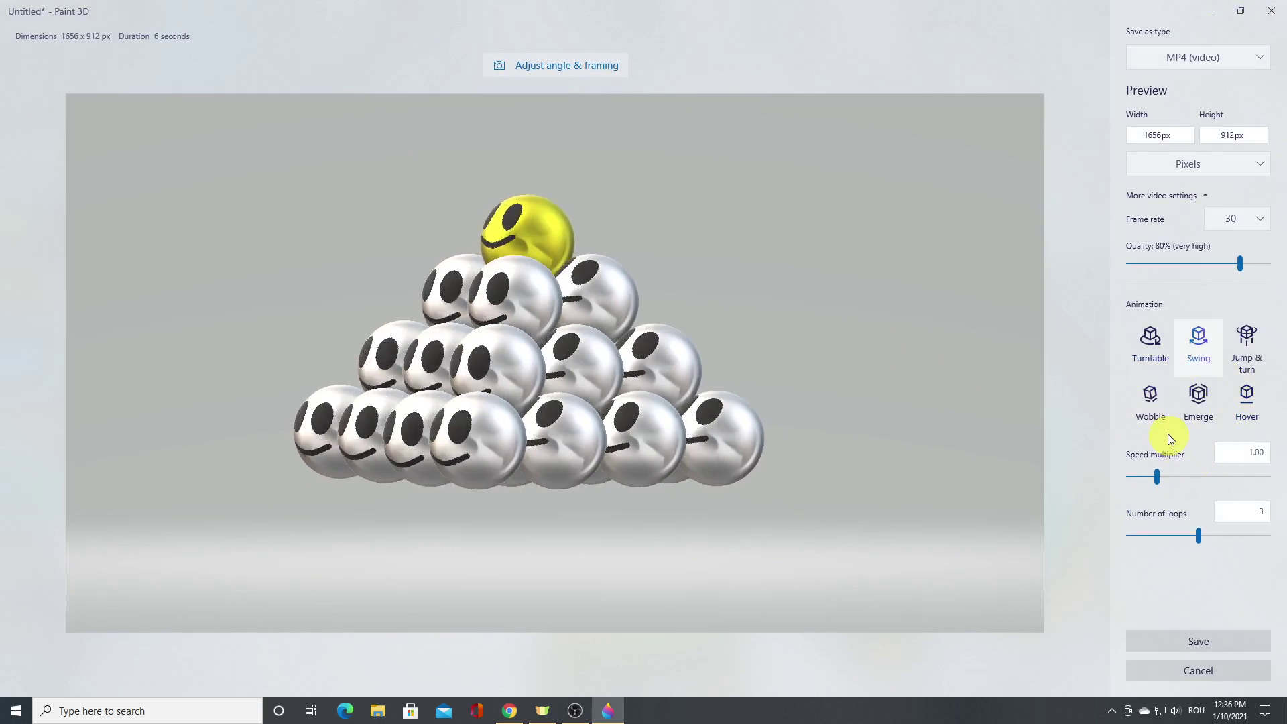
click(1242, 358)
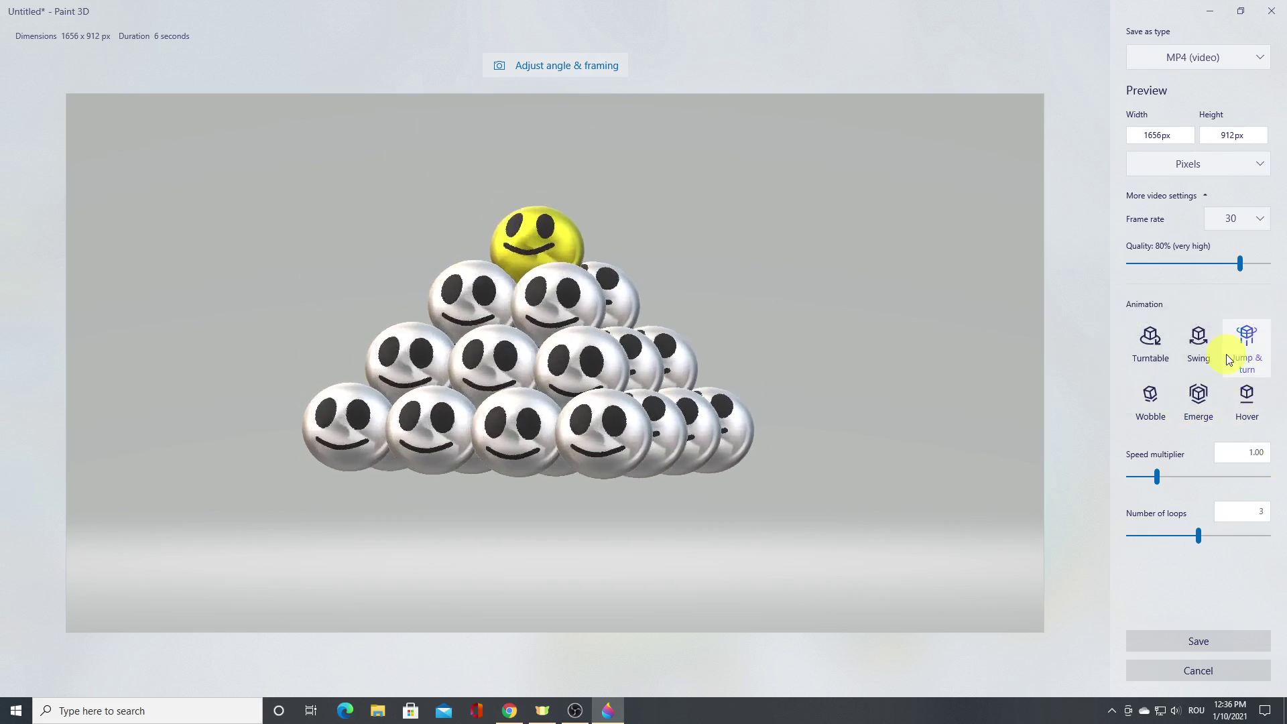
click(1215, 57)
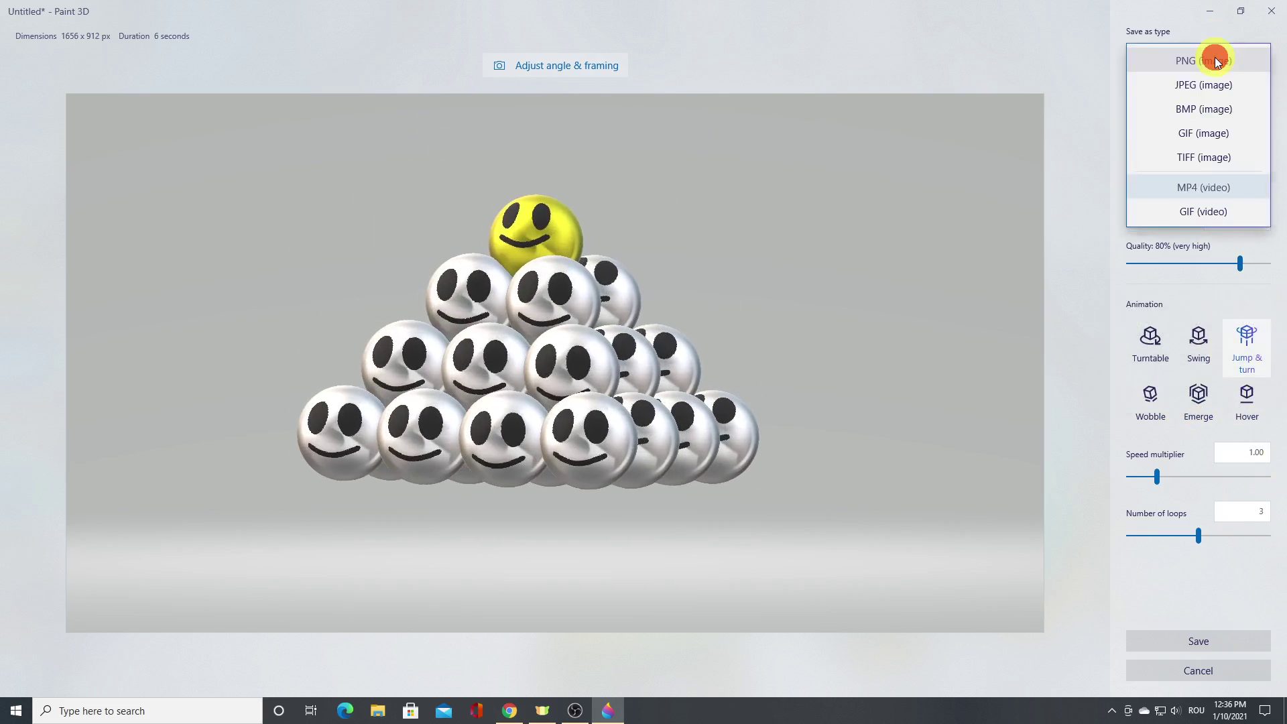
click(1226, 214)
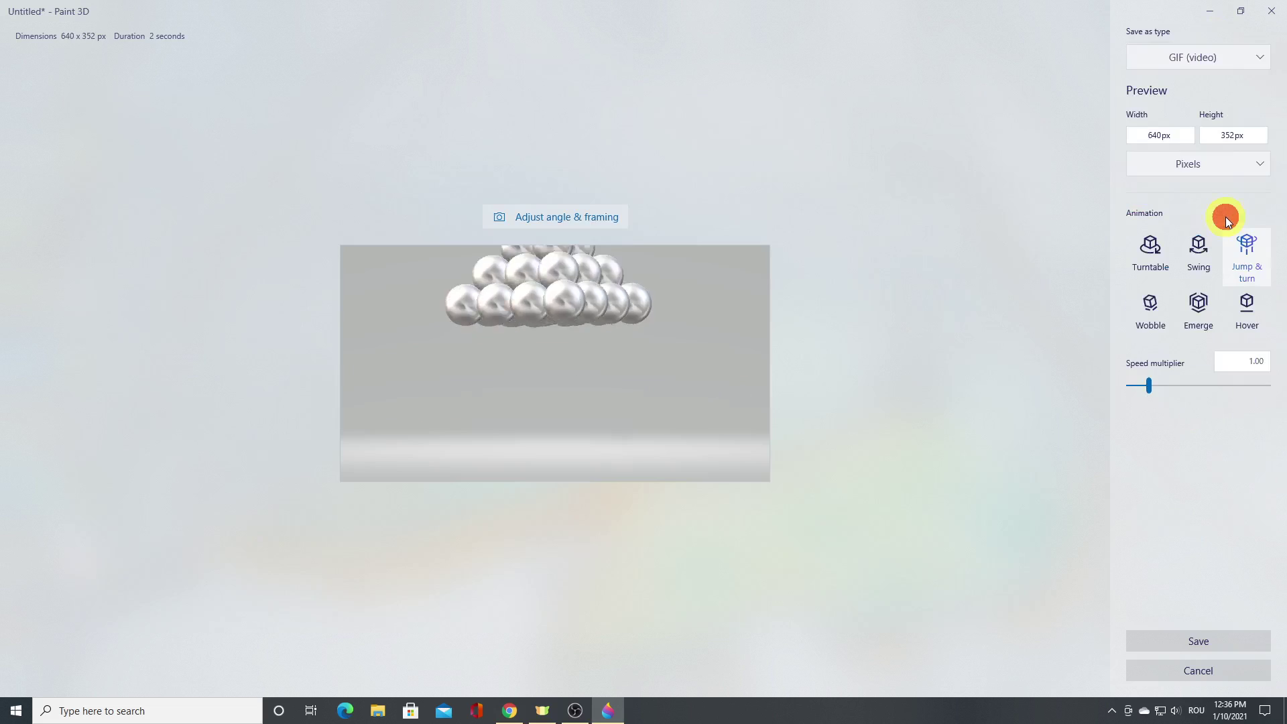
Adjust the video framing to 1:1 and shift the pyramid lower within the square frame.
click(531, 218)
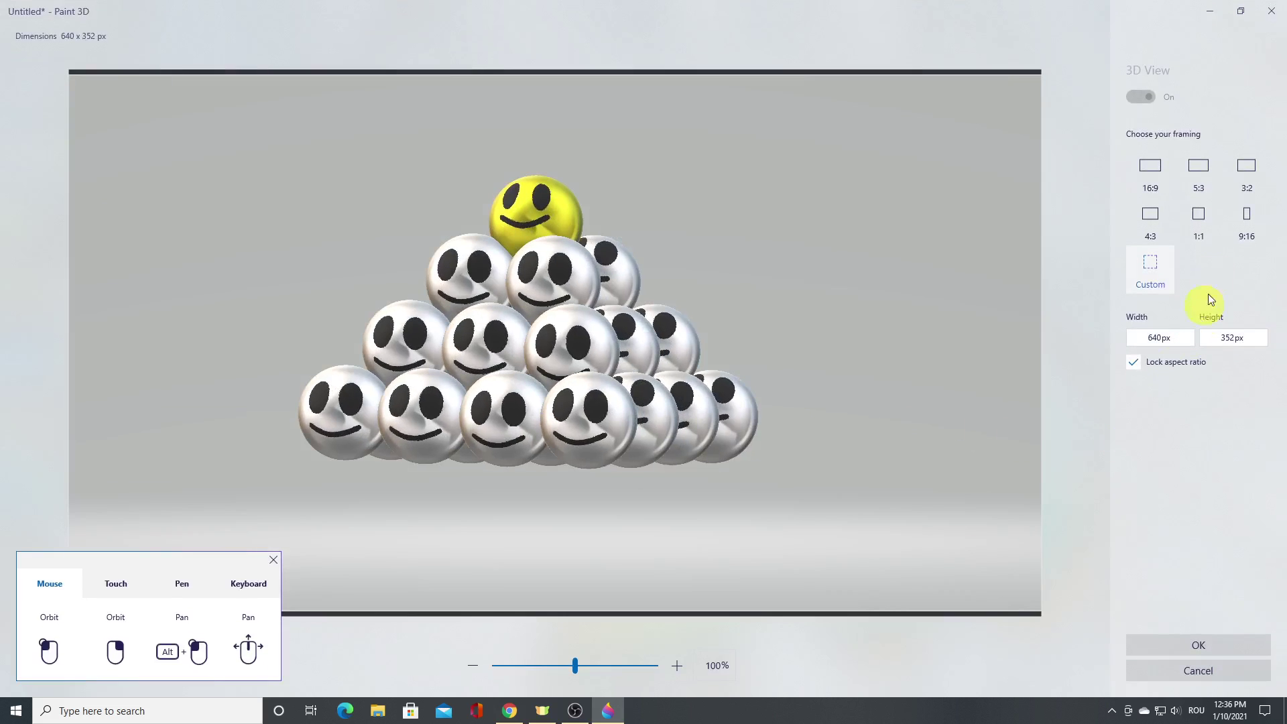
click(1201, 216)
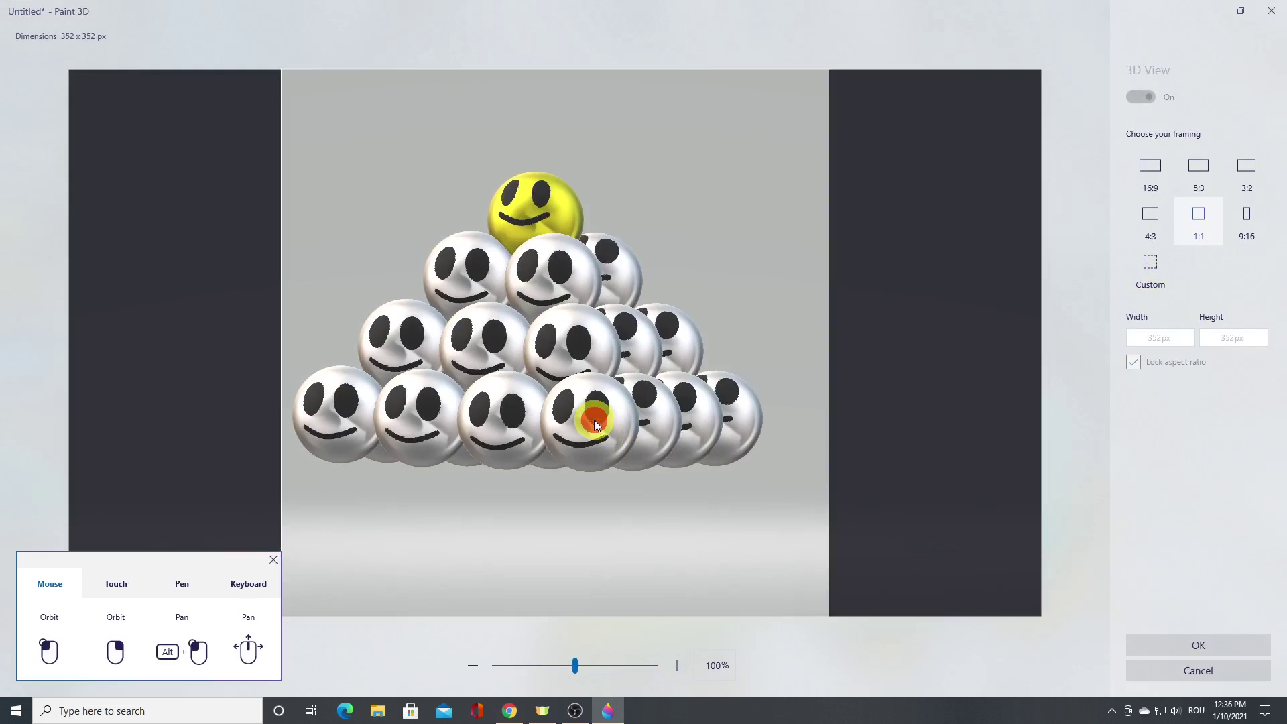
alt+drag(594, 420, 617, 513)
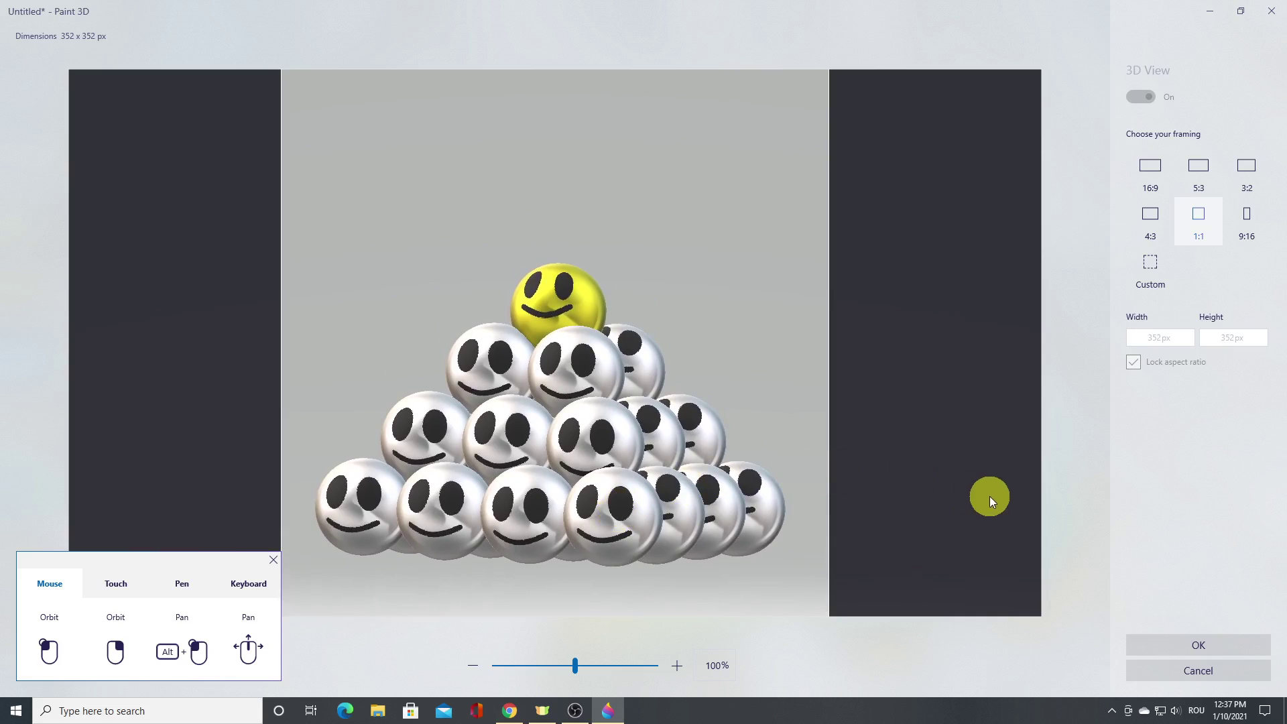
click(1200, 646)
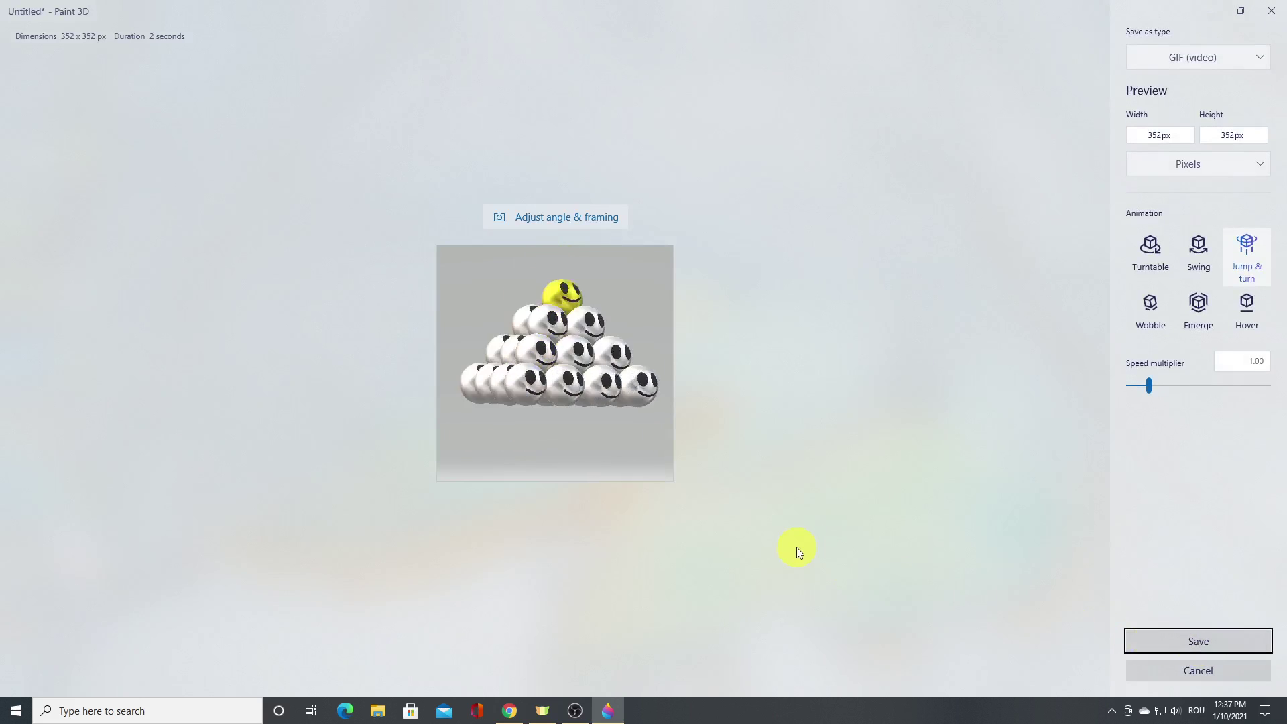
Save the animated GIF in the Paint3D folder under the file name Golden_Leader_Pyramid.
click(1202, 636)
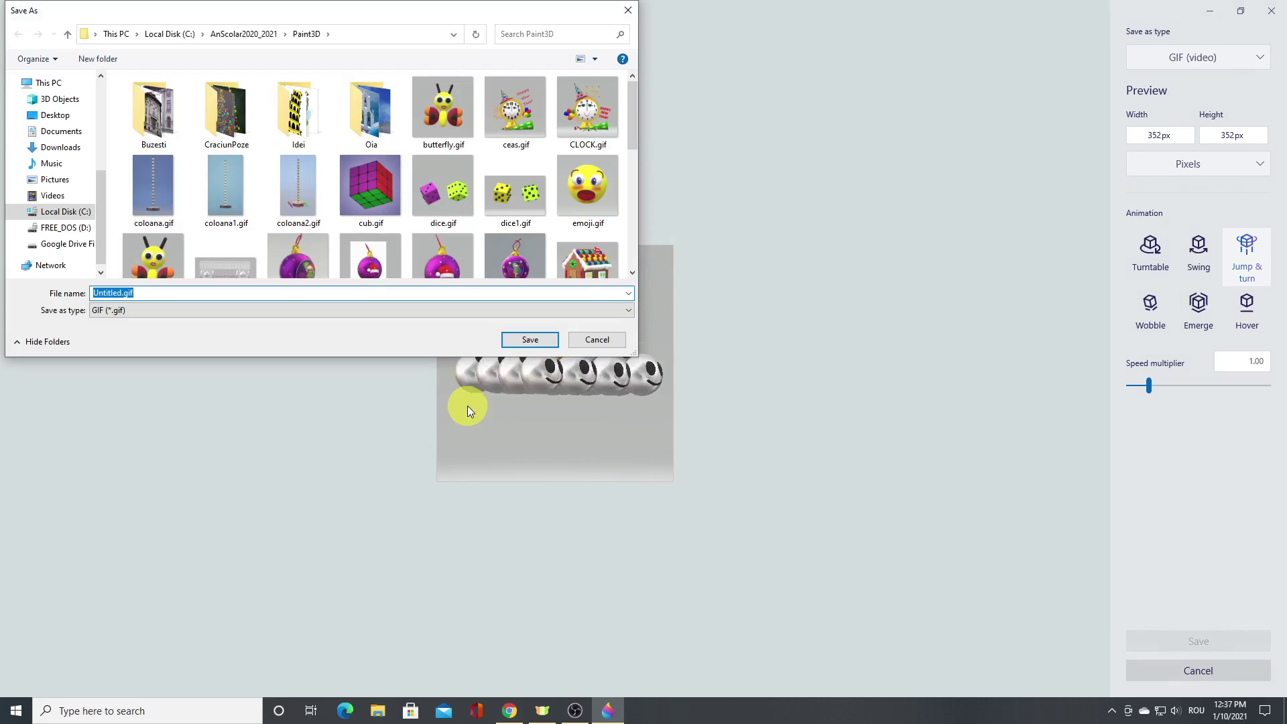
text(Golden)
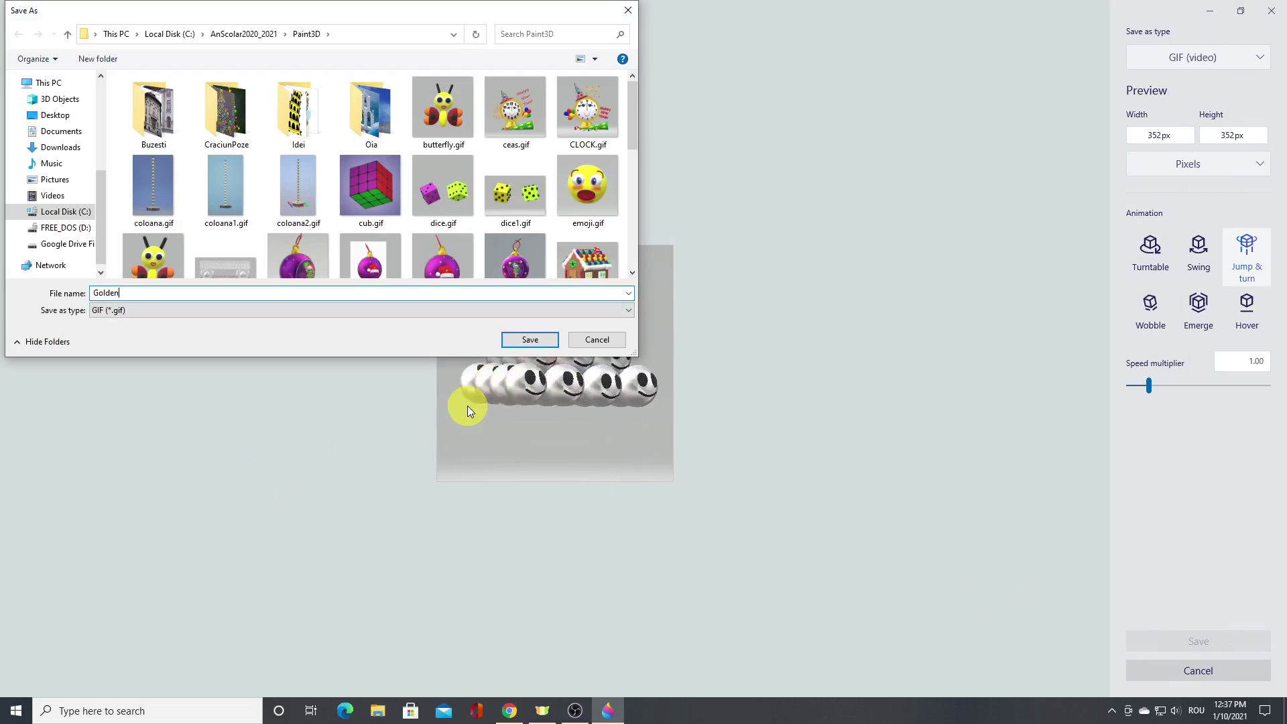
text(_)
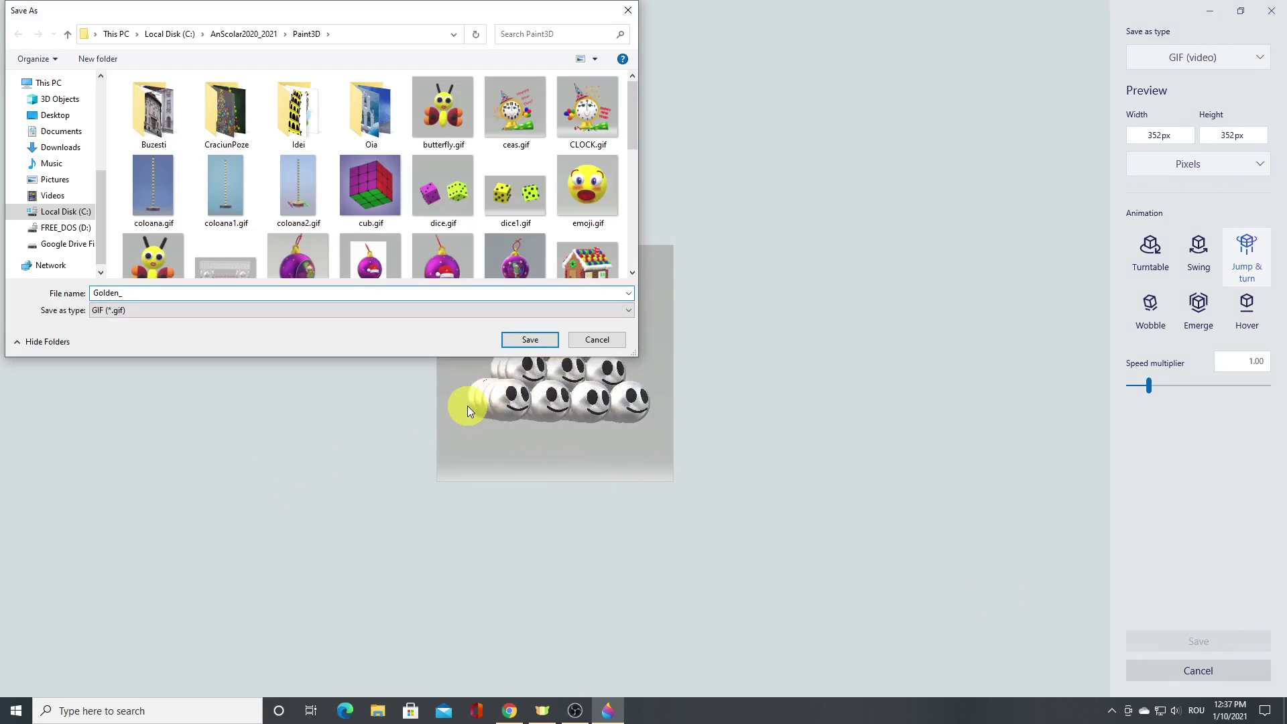
text(Leader)
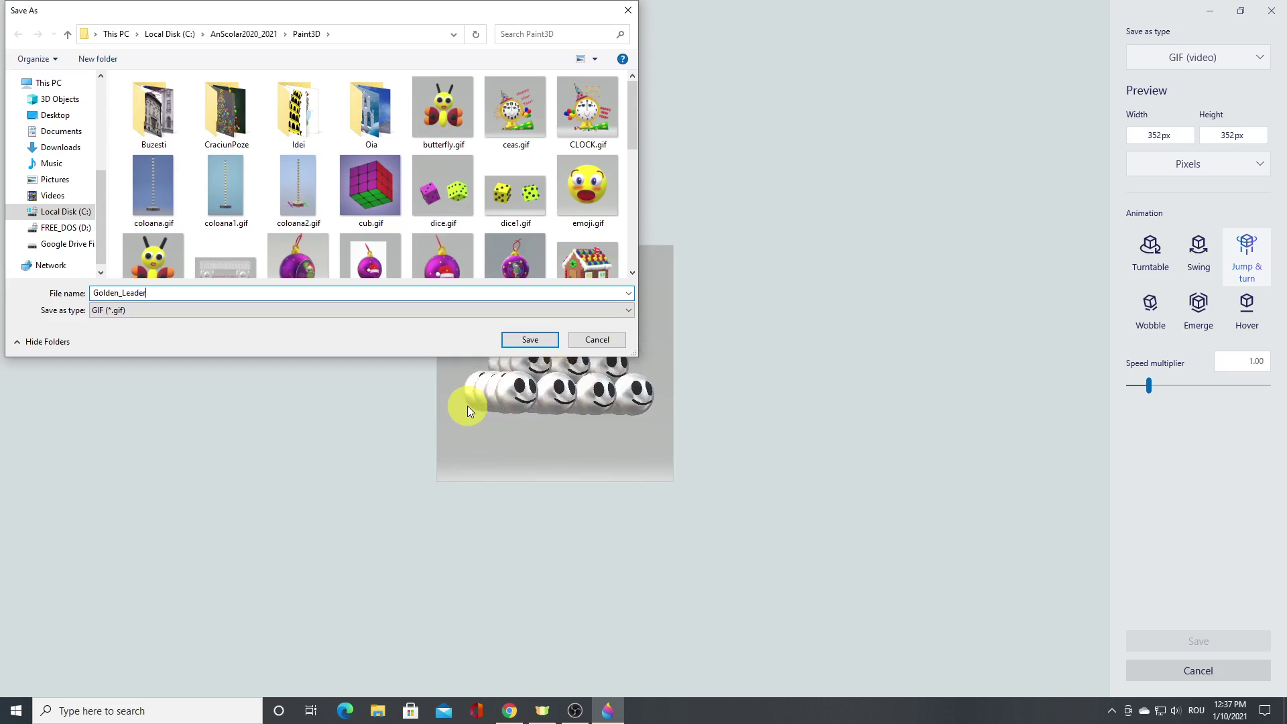
text(_Py)
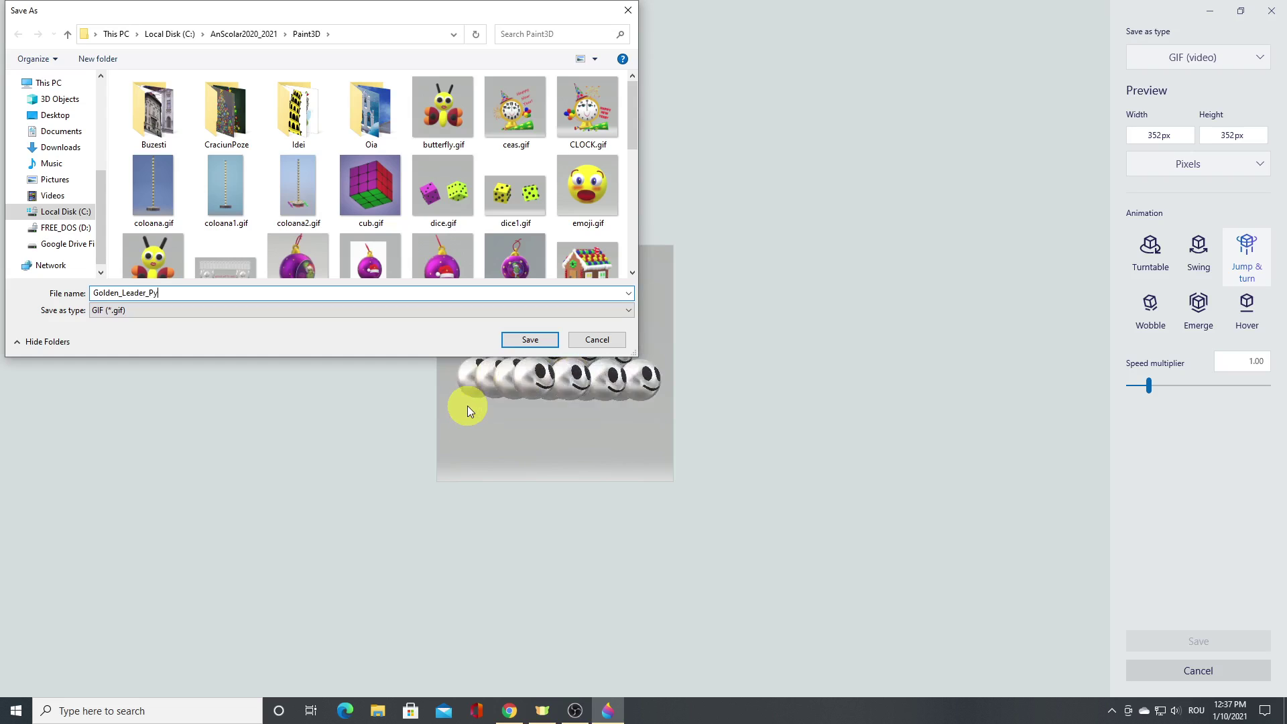
text(ramid)
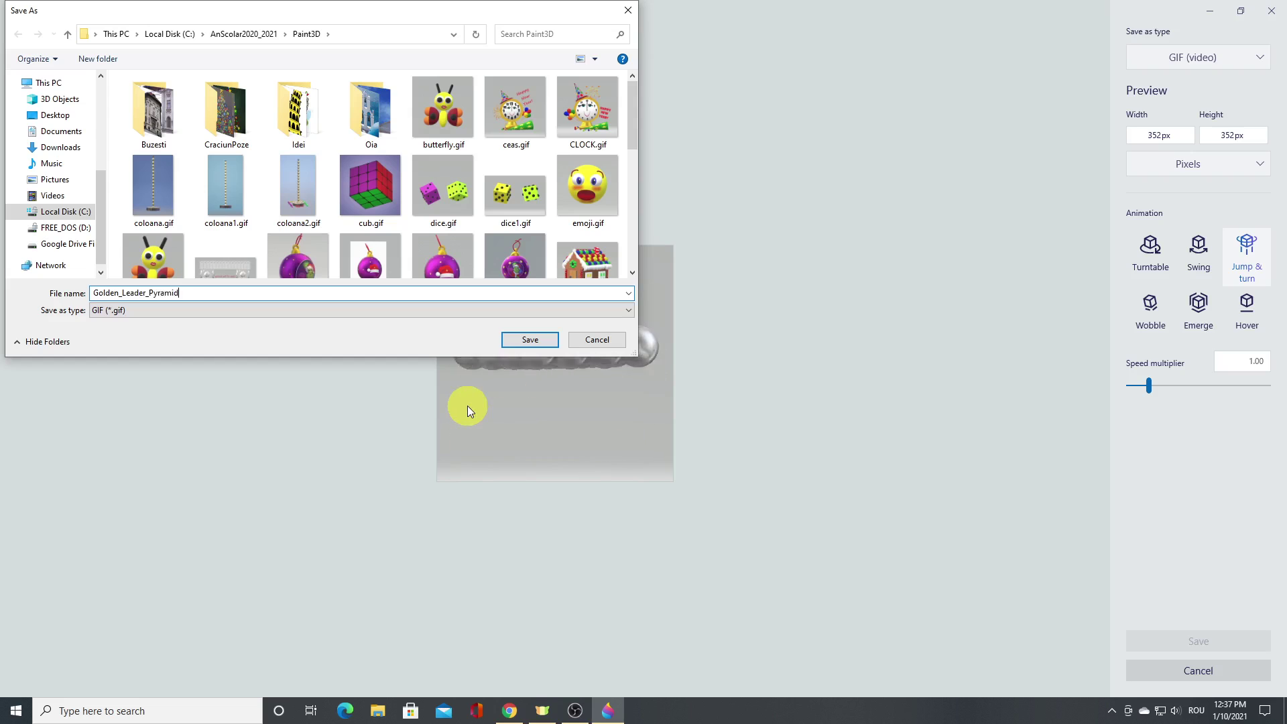
click(541, 341)
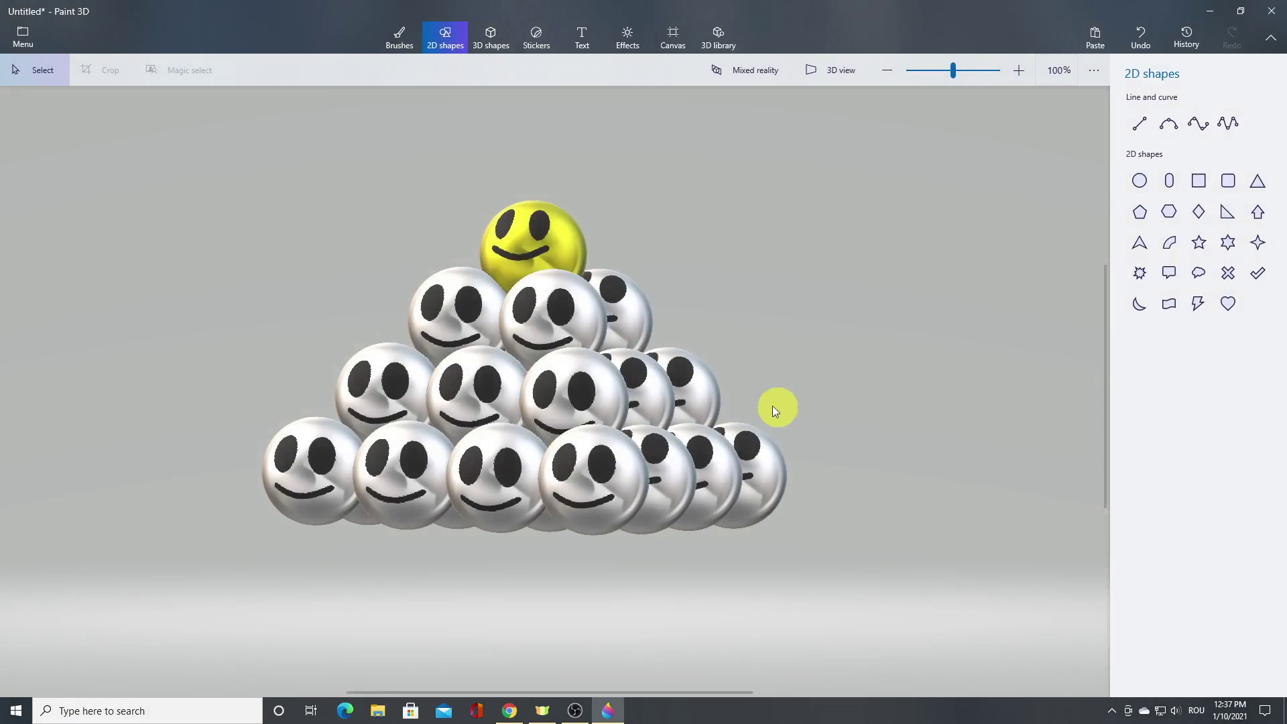
Try the Day (Minecraft), Night (Minecraft), Canterbury, Sky and Sand filters on the scene, swinging the light around under Sand.
click(624, 39)
click(1173, 211)
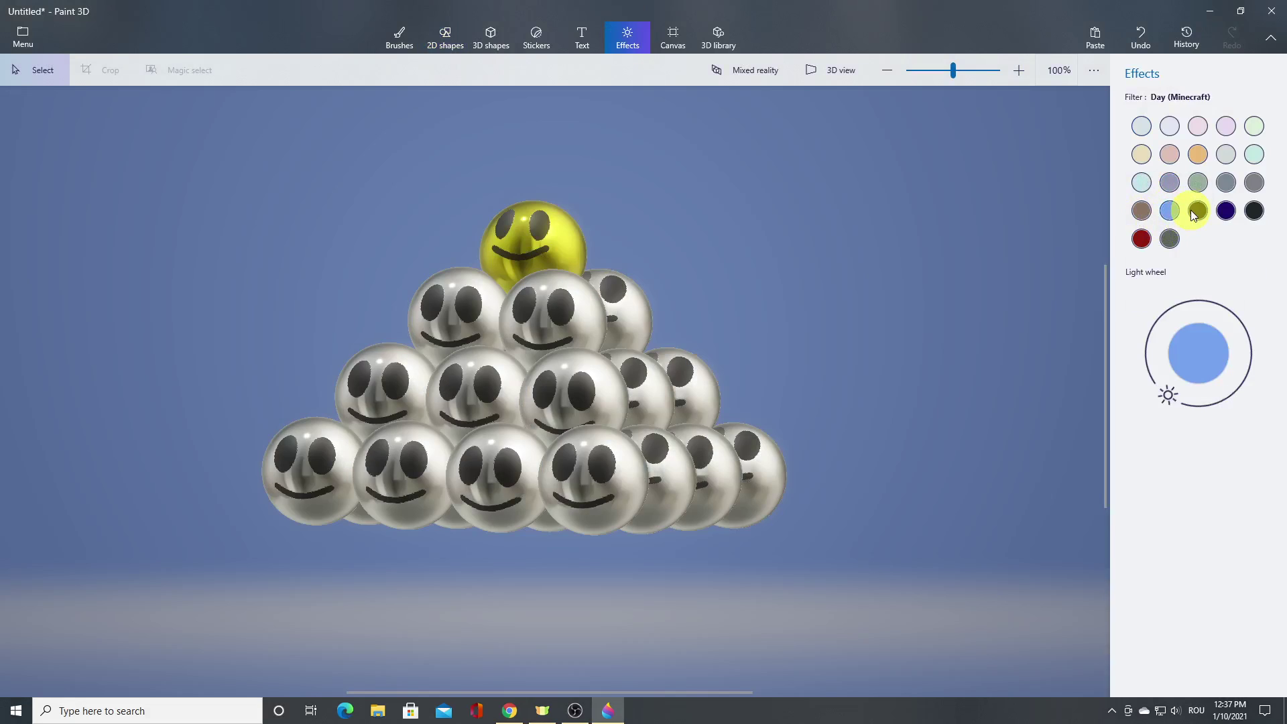
click(1194, 214)
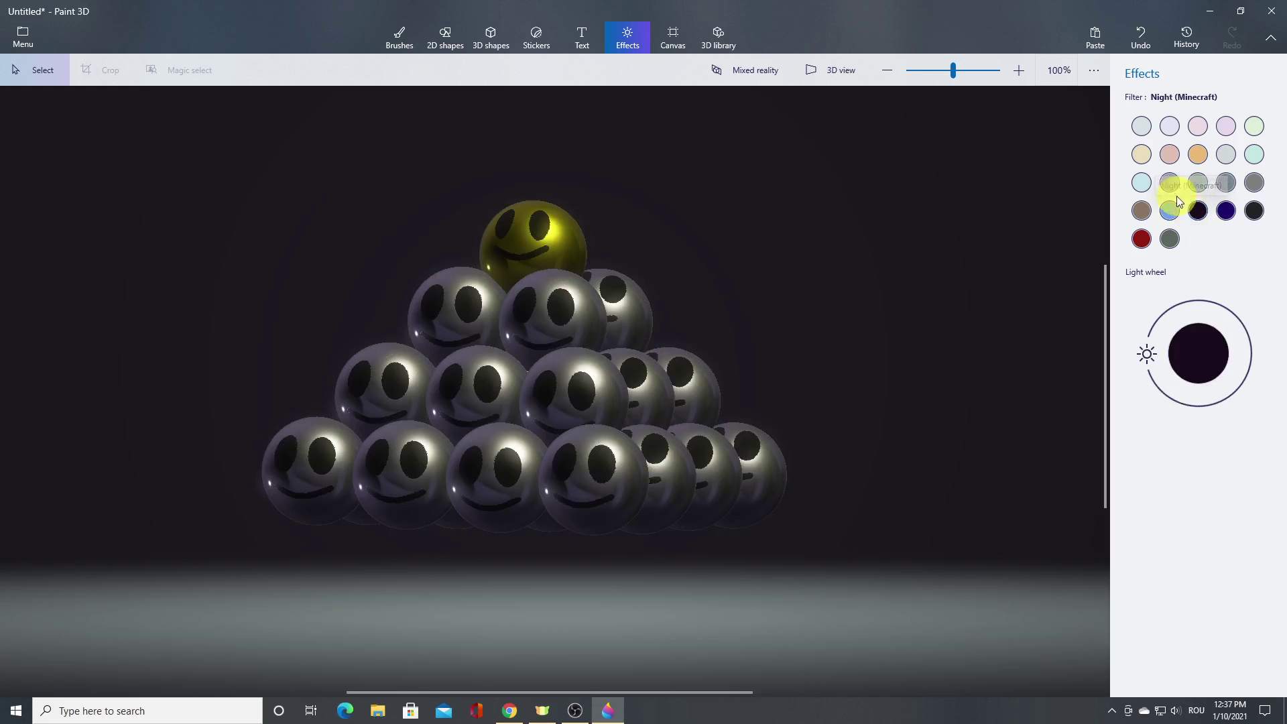
click(1170, 183)
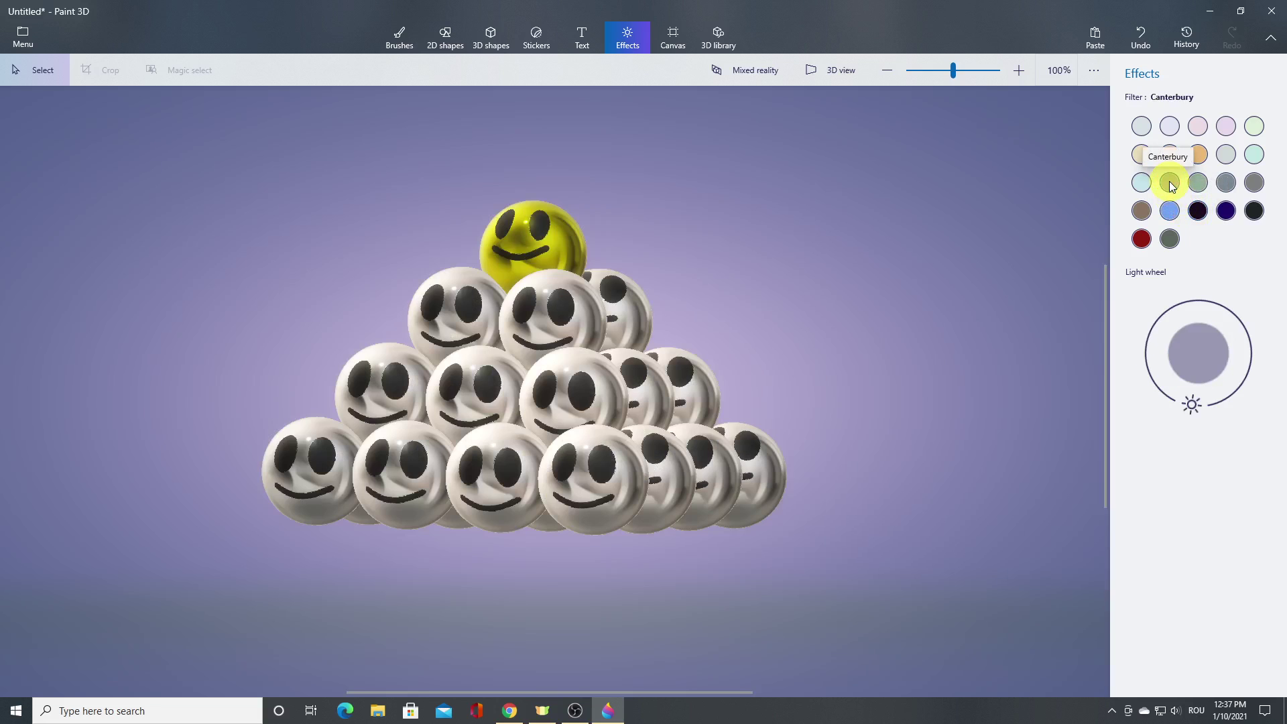
click(1135, 185)
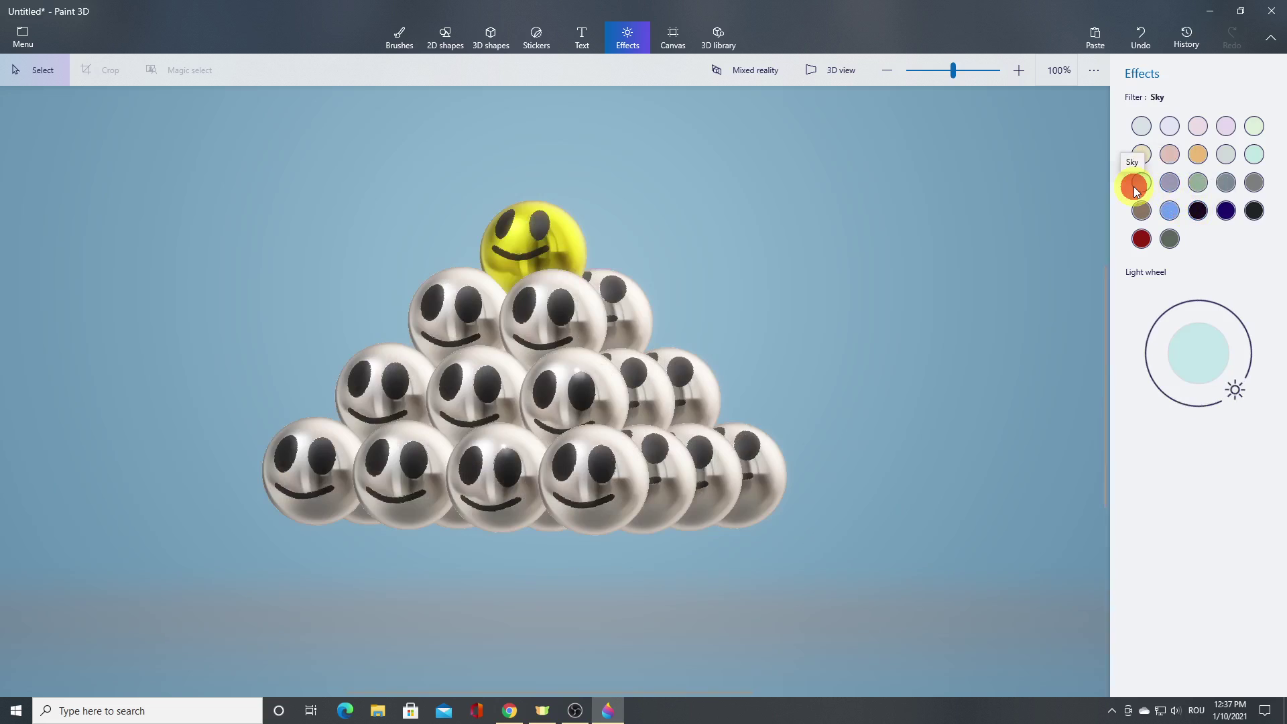
click(1141, 156)
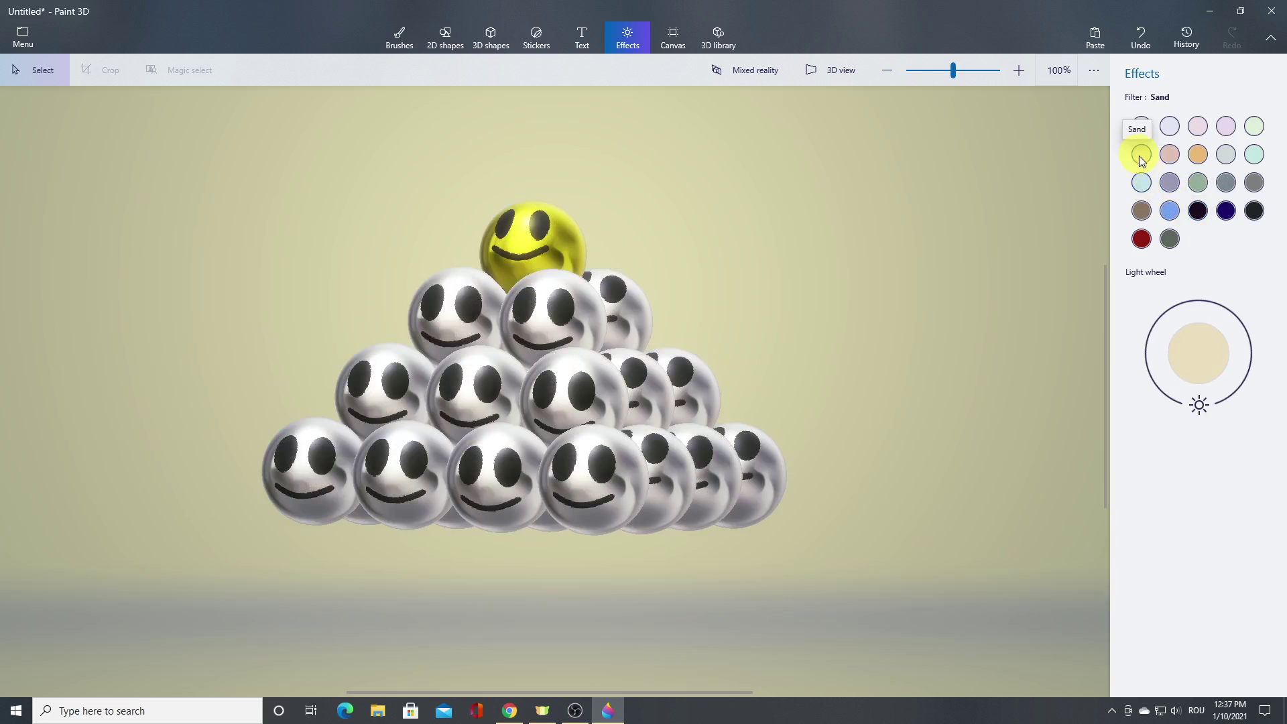
drag(1199, 409, 1173, 284)
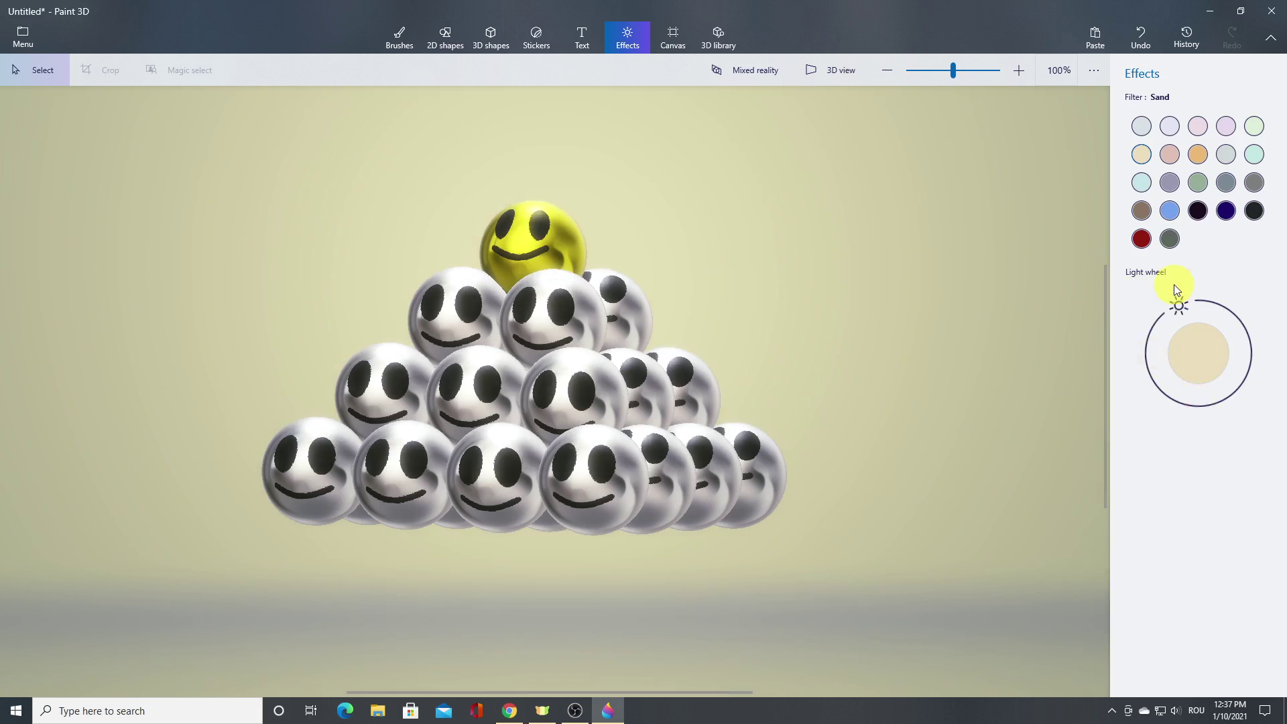
Try the Honey filter with its light moved to the lower right, and compare the Mist, Aqua and Sky filters.
click(1198, 154)
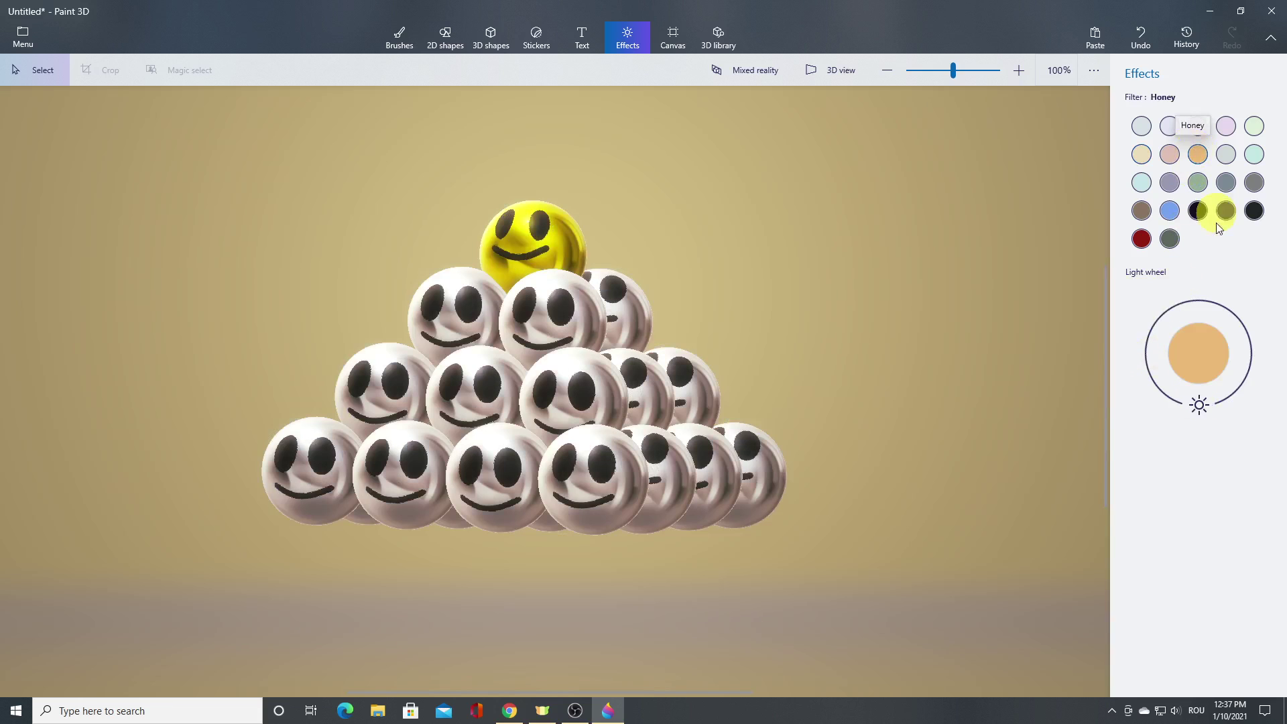
drag(1128, 367, 1222, 375)
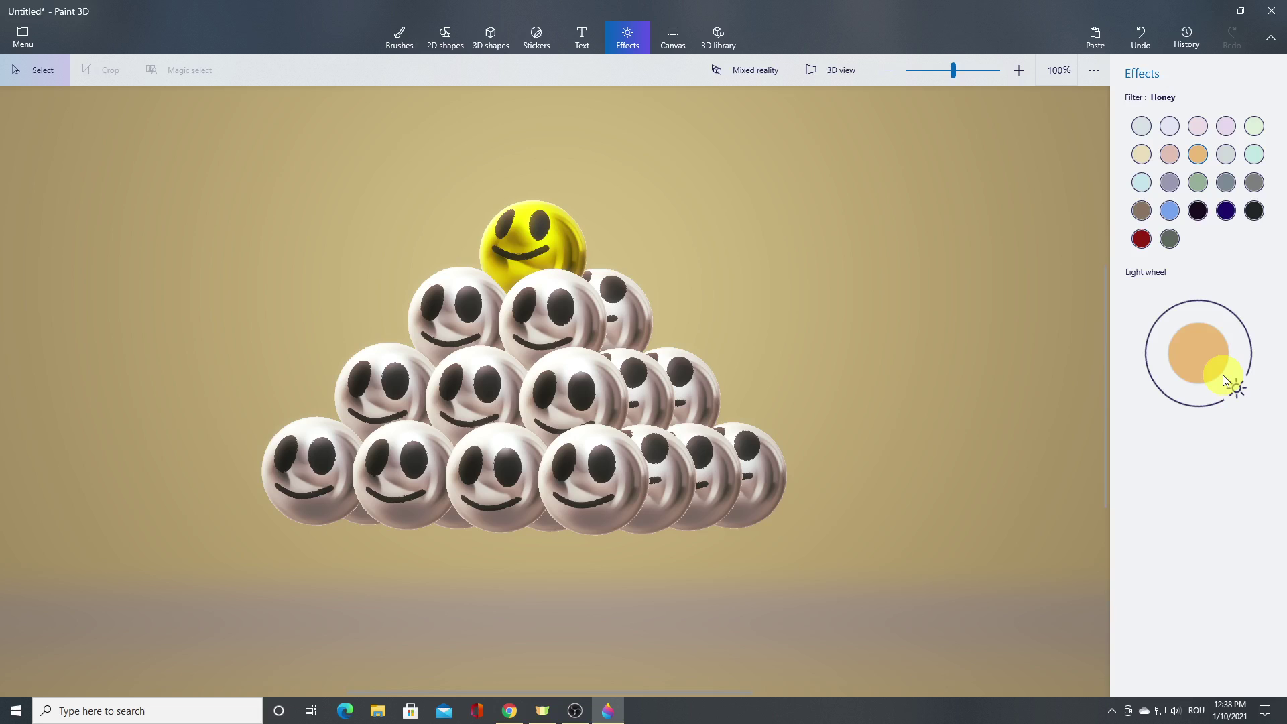
click(1224, 157)
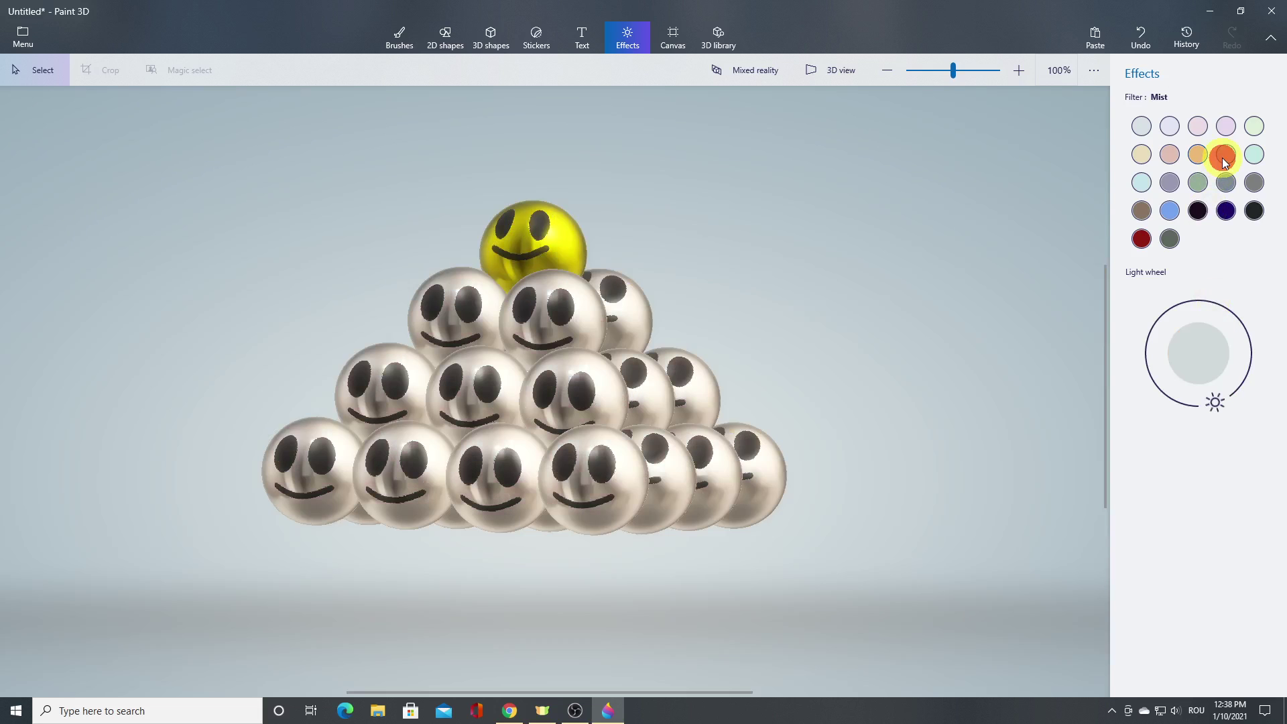
click(1253, 155)
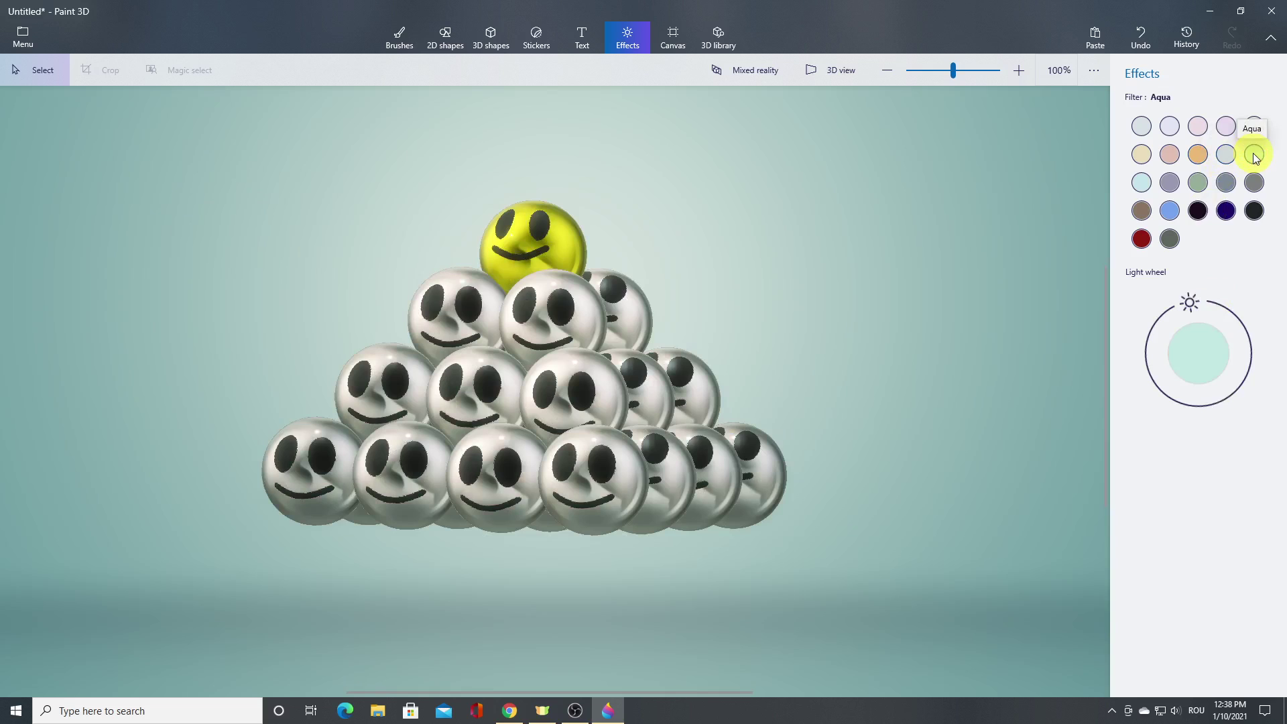
click(1142, 183)
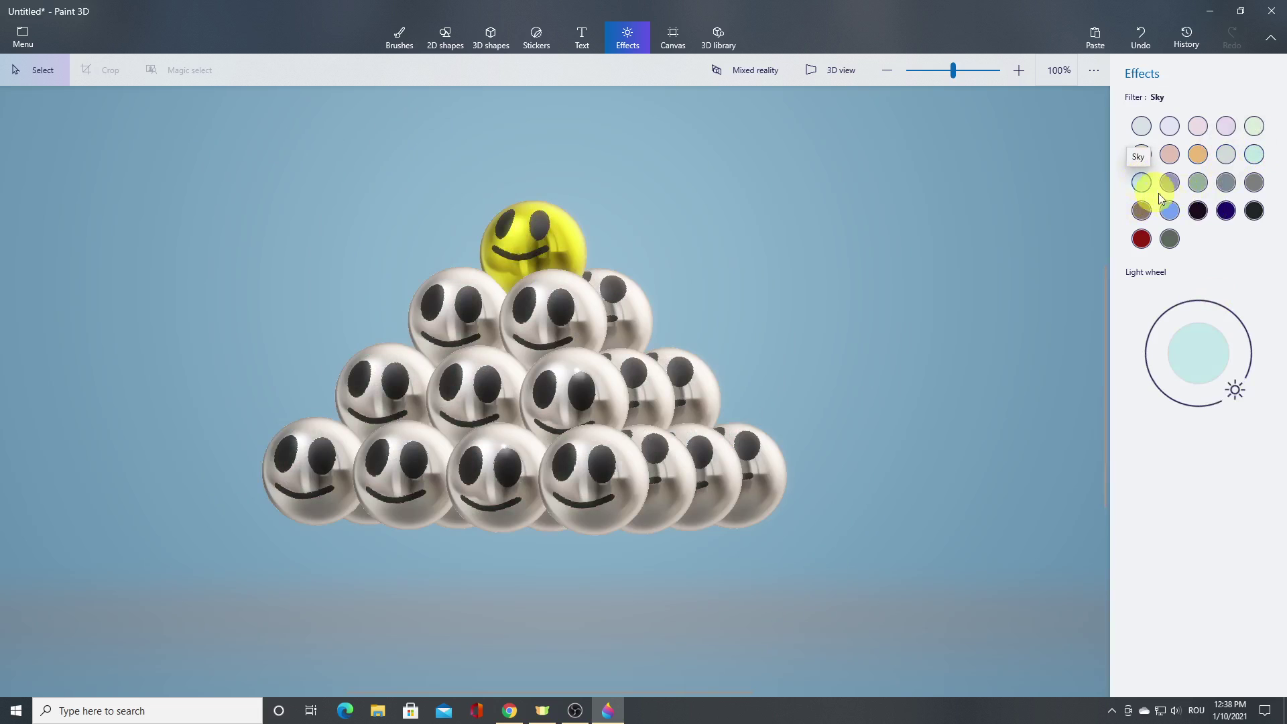
Apply the Day (Minecraft) filter to the scene and move its light to the upper left of the light wheel.
click(1172, 211)
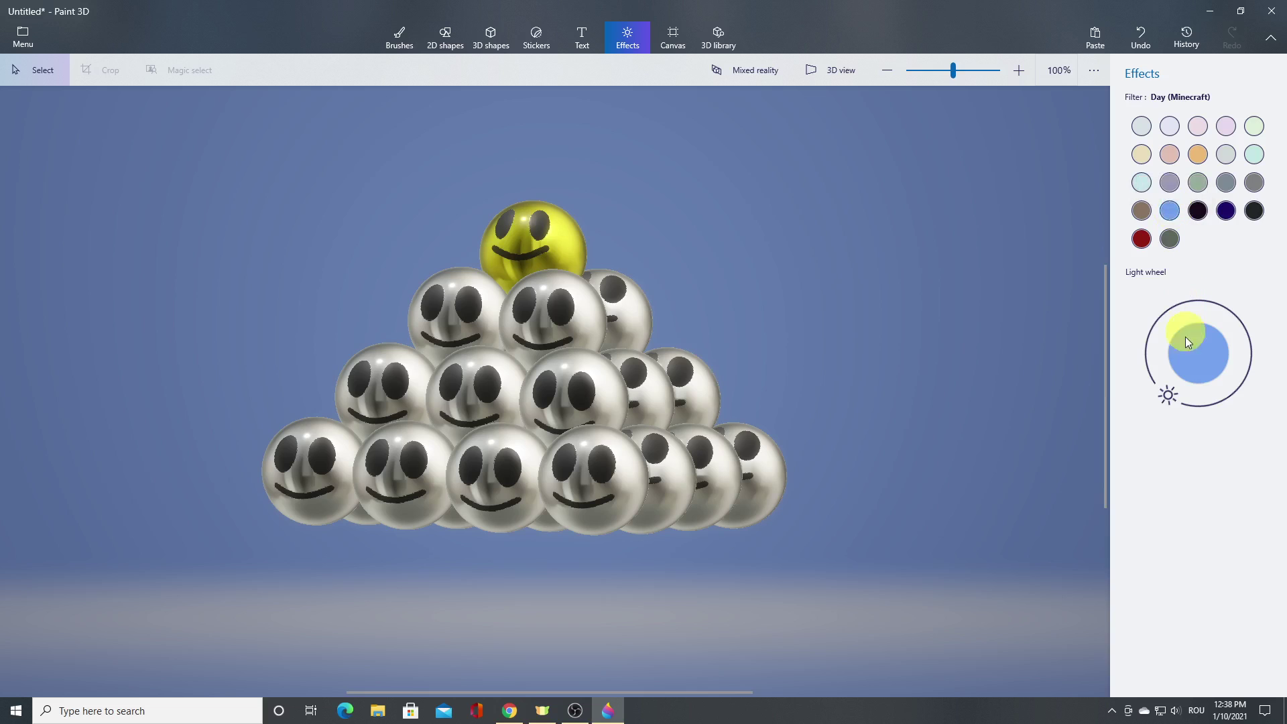
drag(1152, 379, 1148, 320)
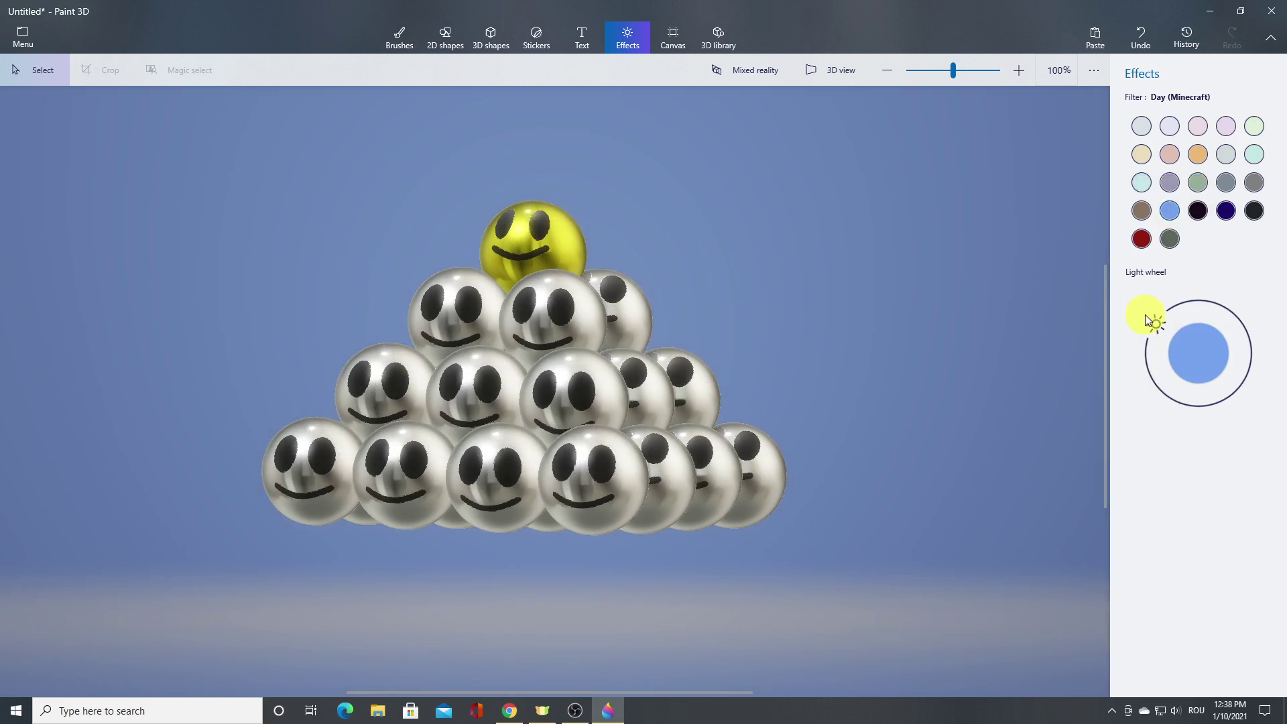
Set up another video export of the blue-lit pyramid as GIF (video) with the Jump & turn animation.
click(16, 47)
click(58, 178)
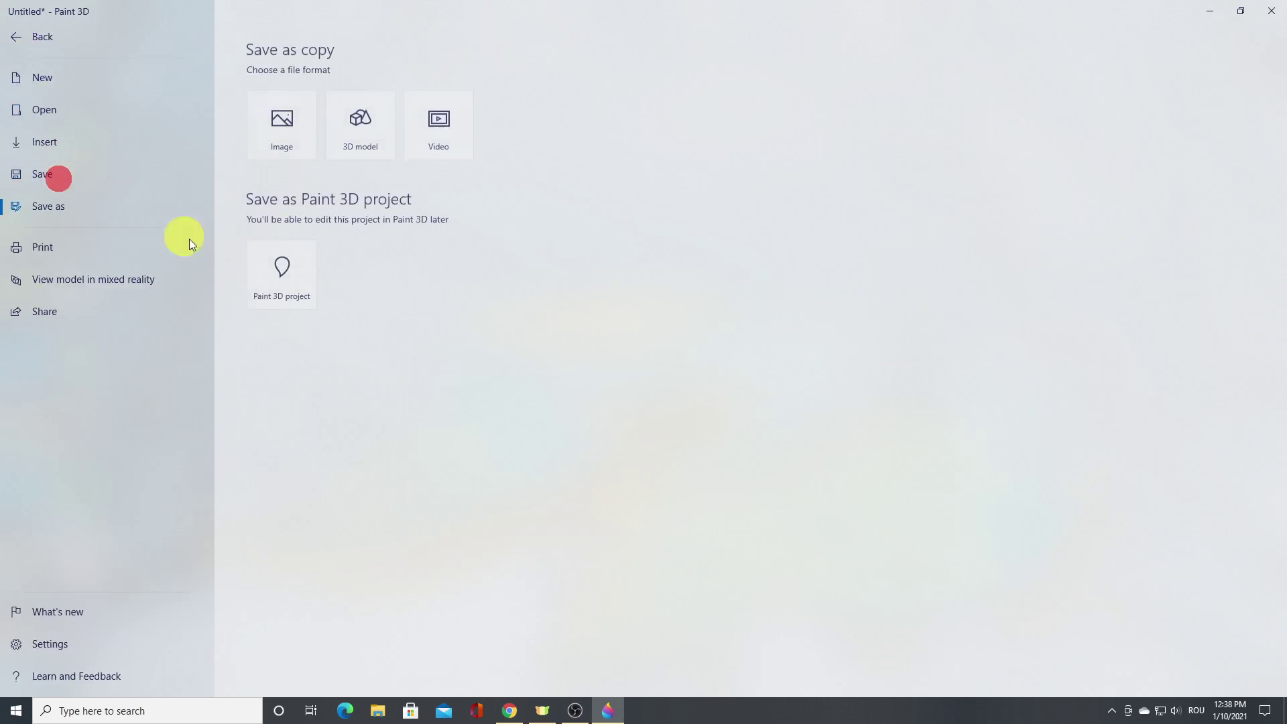
click(448, 140)
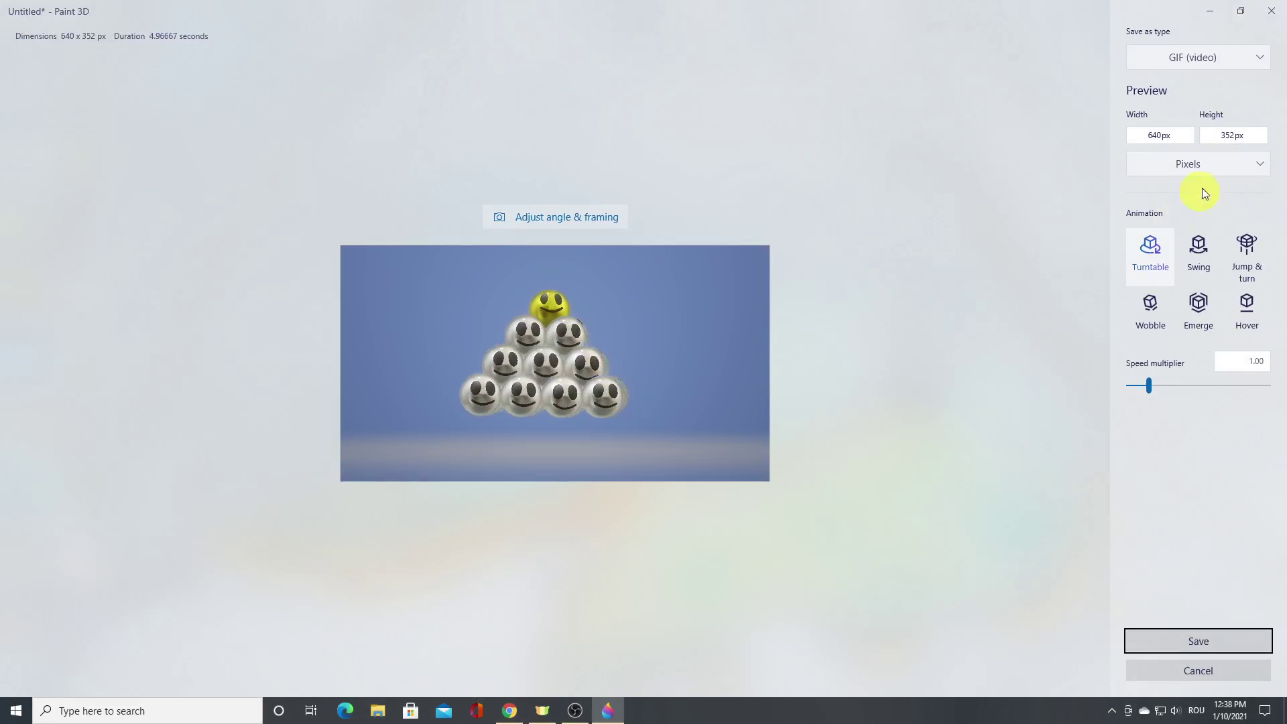
click(1256, 58)
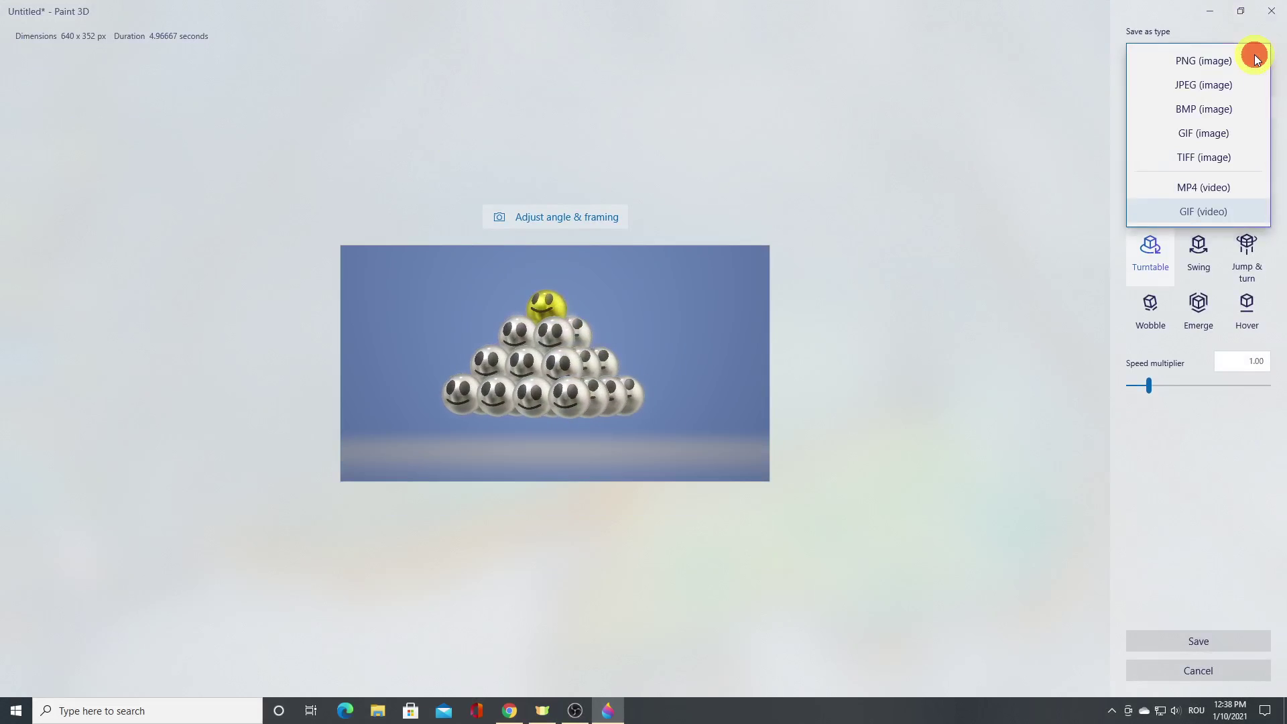
click(1200, 211)
click(1248, 268)
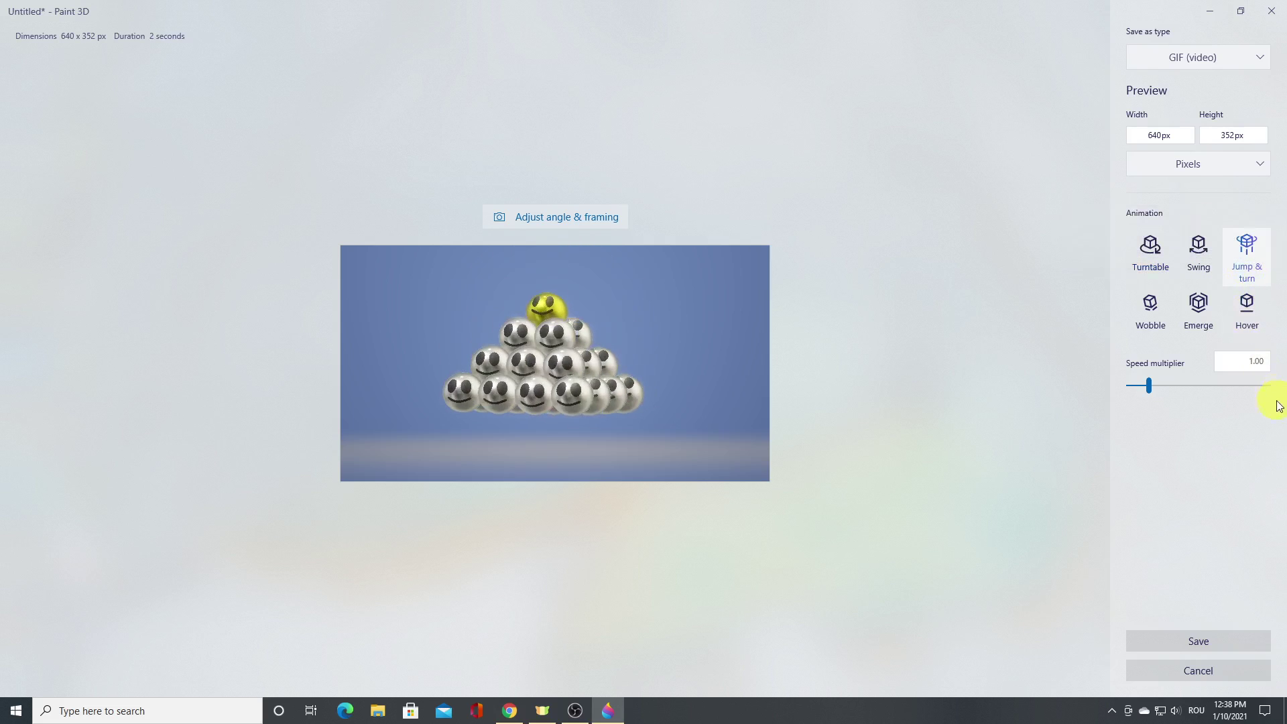
Reframe the export to the 1:1 aspect ratio and shift the pyramid lower within the square frame.
click(588, 216)
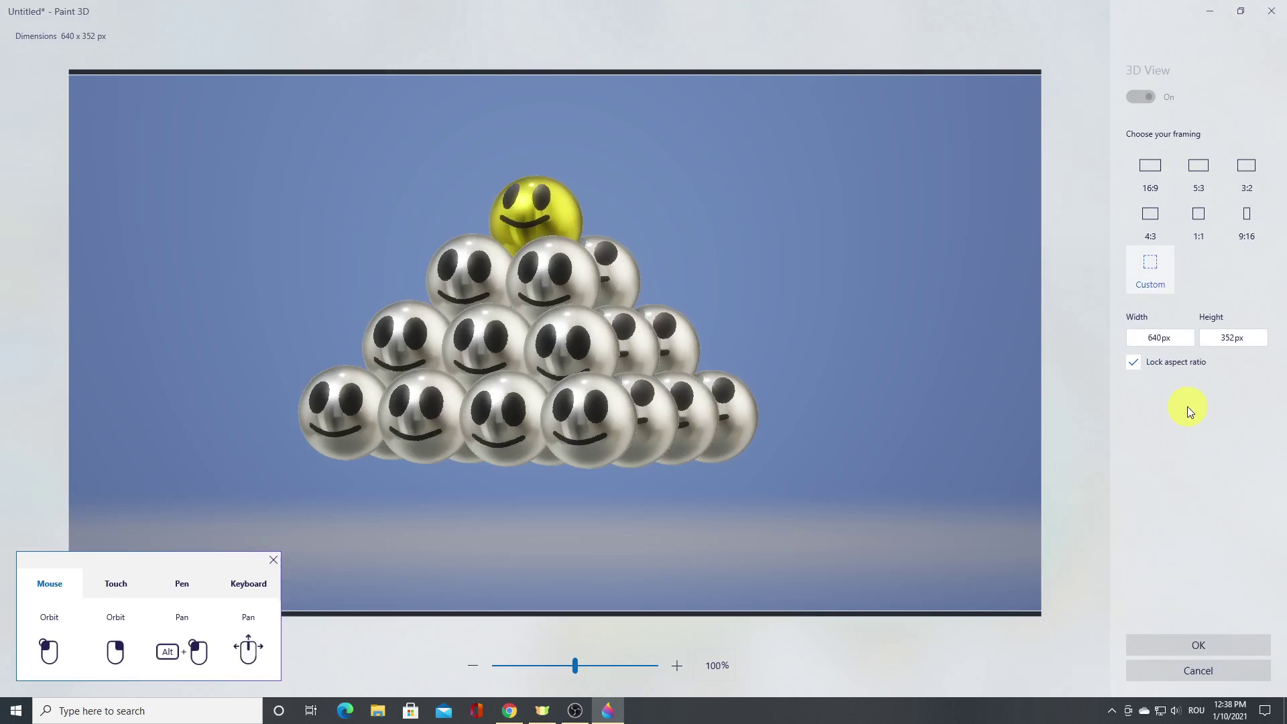
click(1196, 215)
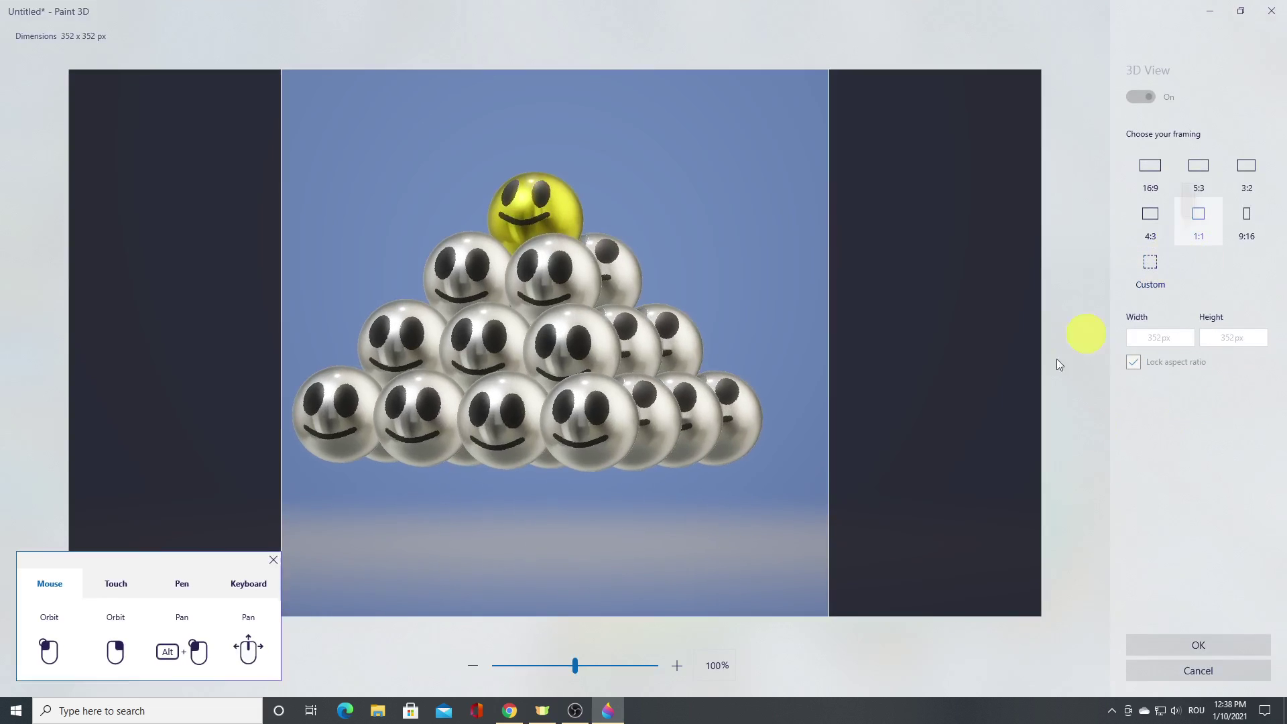
alt+drag(605, 419, 621, 488)
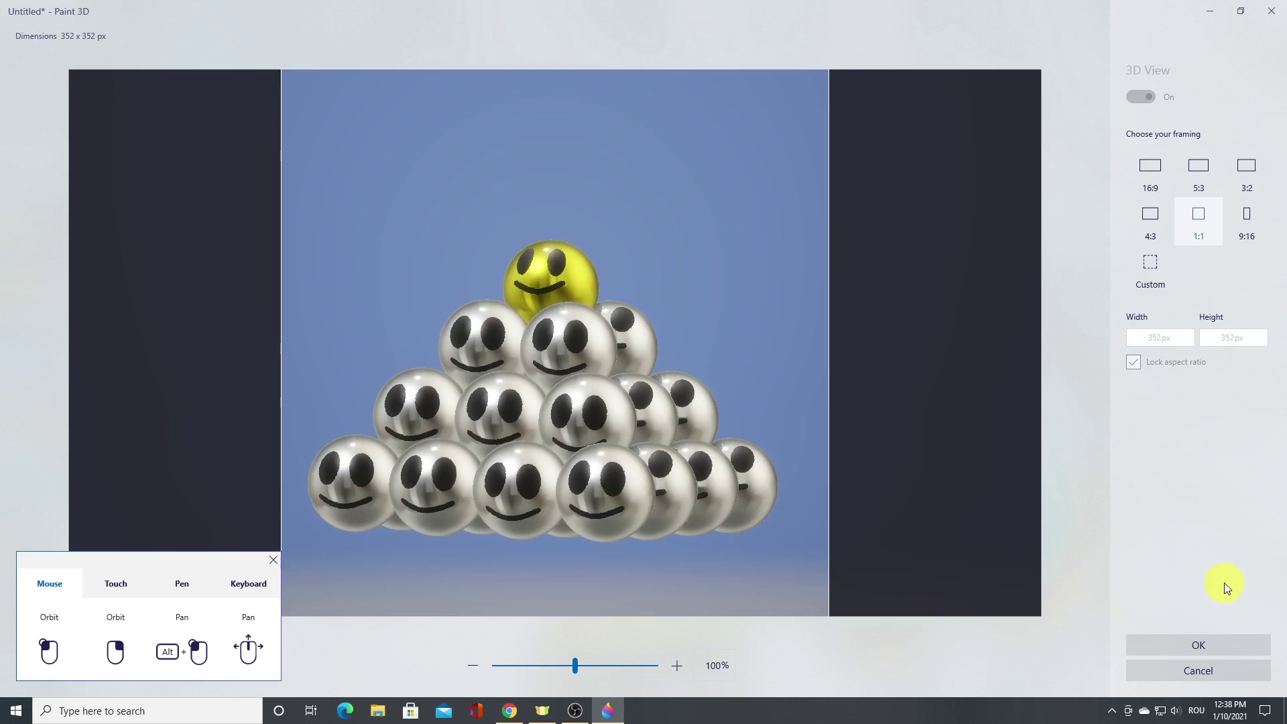
click(1220, 645)
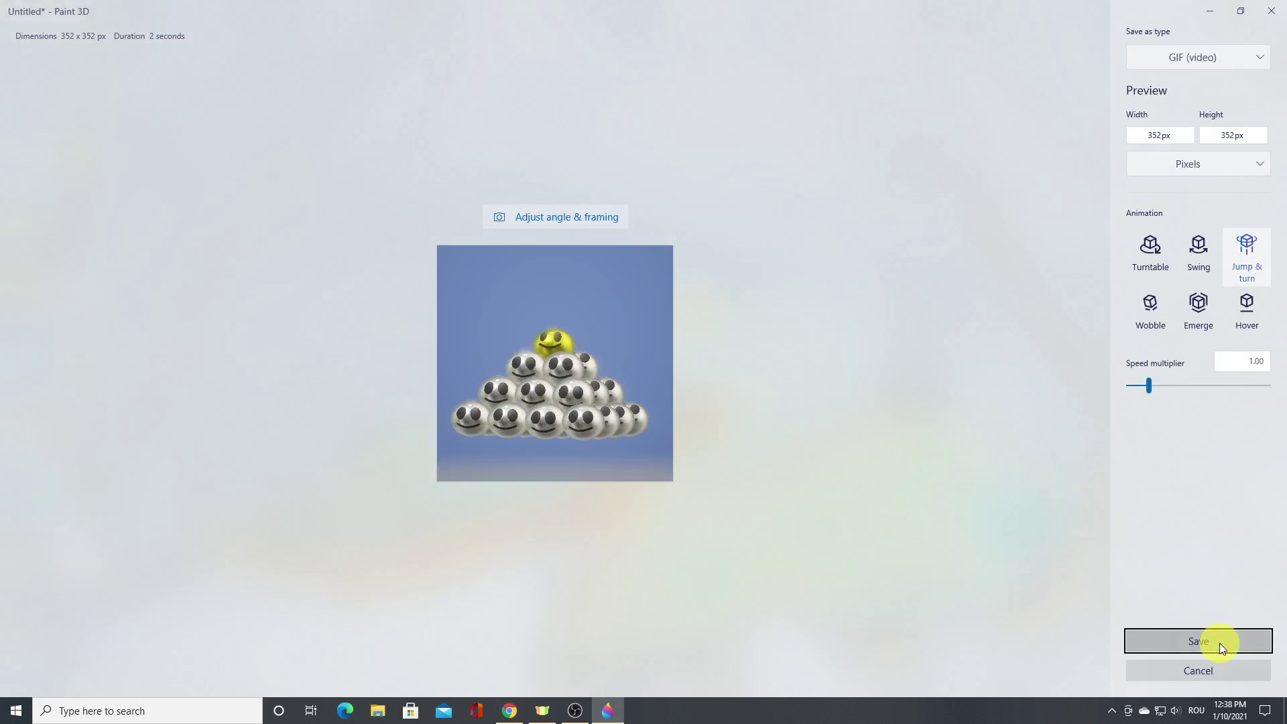
Readjust the export framing twice, lowering the pyramid slightly more each time to leave extra room above the yellow sphere.
click(585, 222)
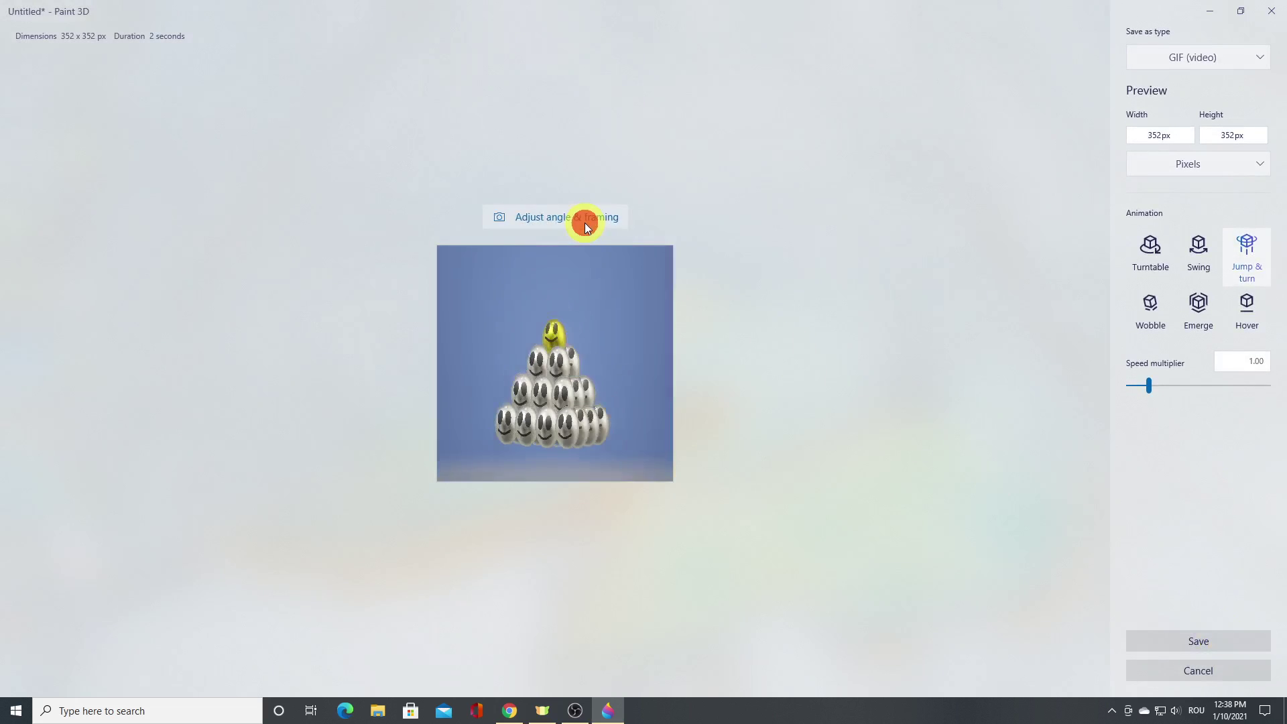
drag(634, 444, 637, 468)
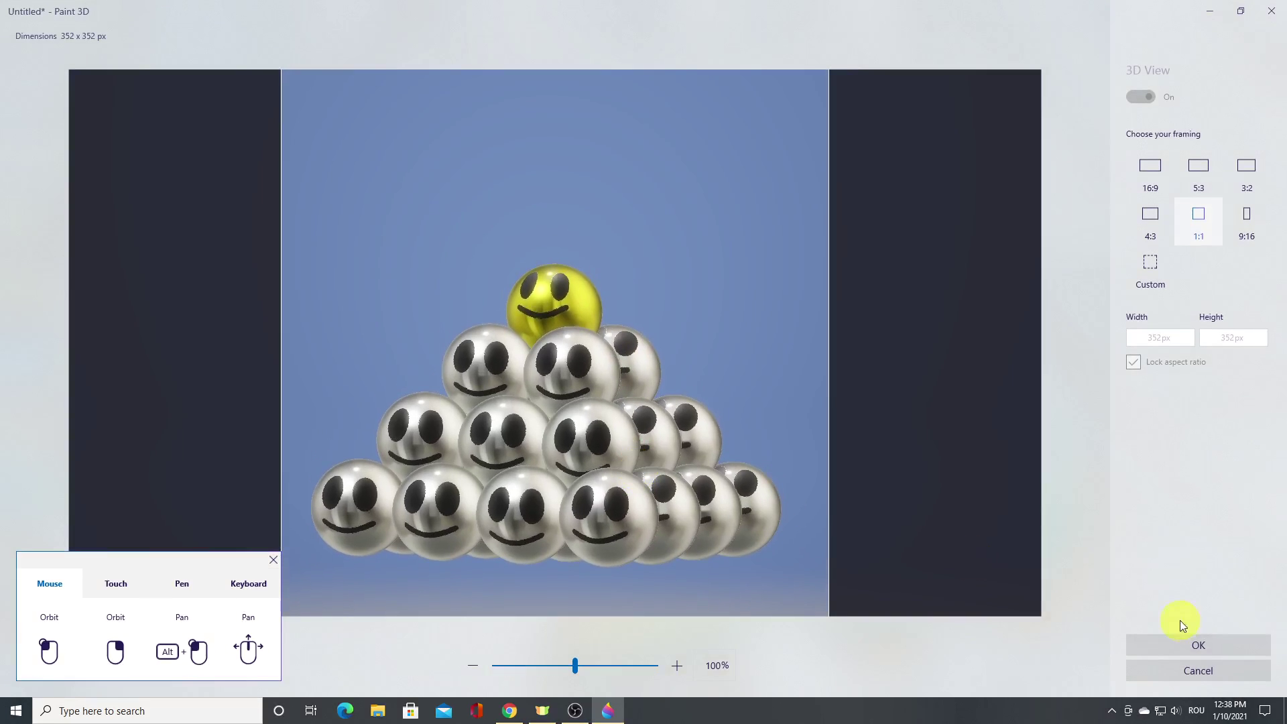
click(1219, 642)
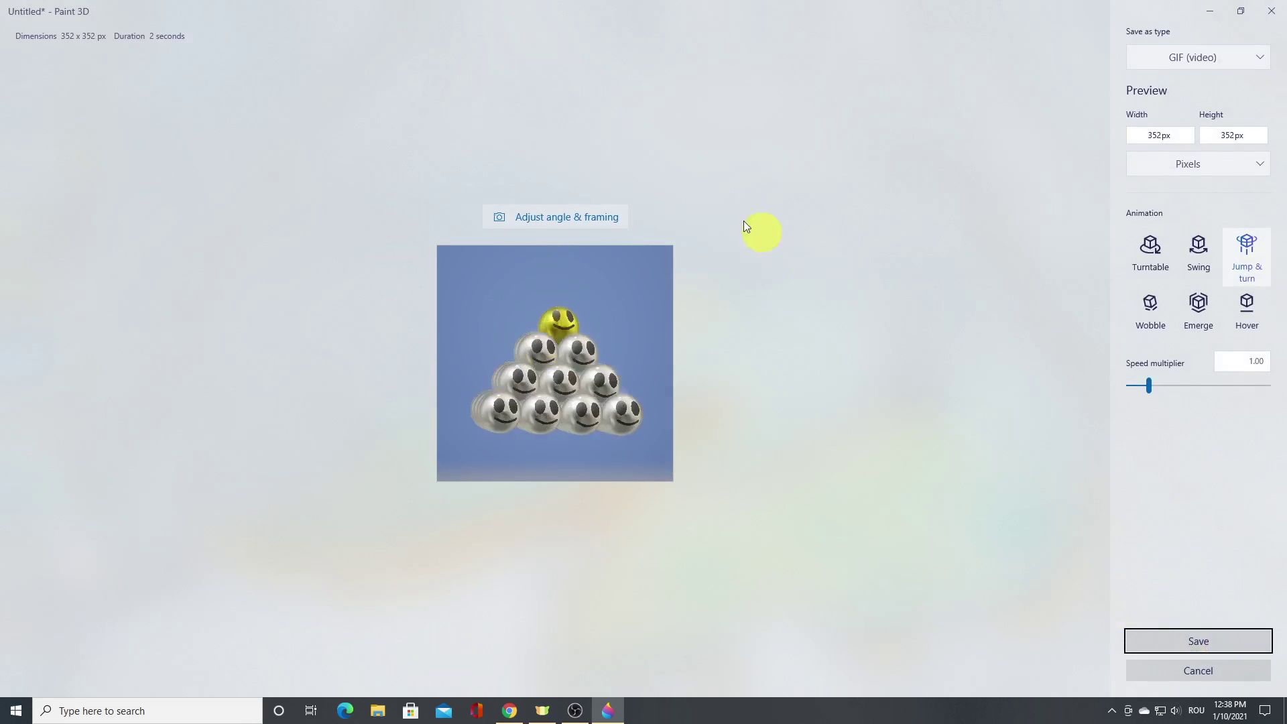
click(580, 217)
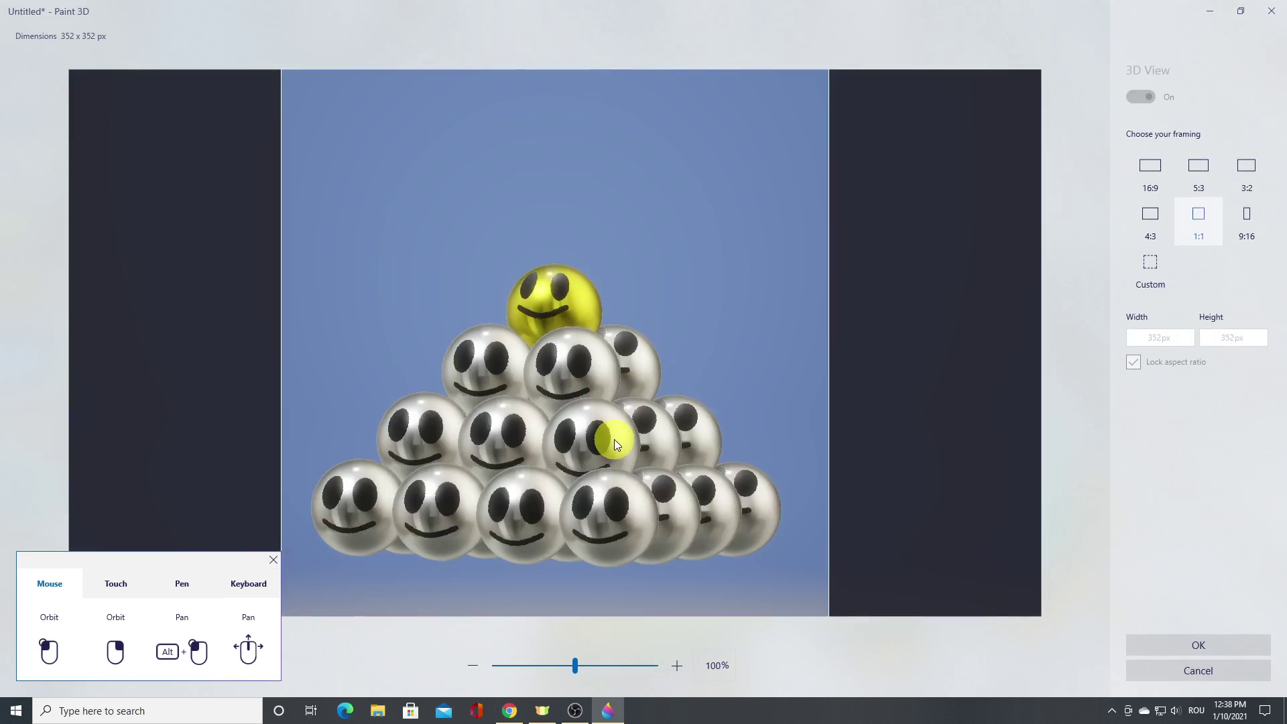
drag(614, 440, 614, 452)
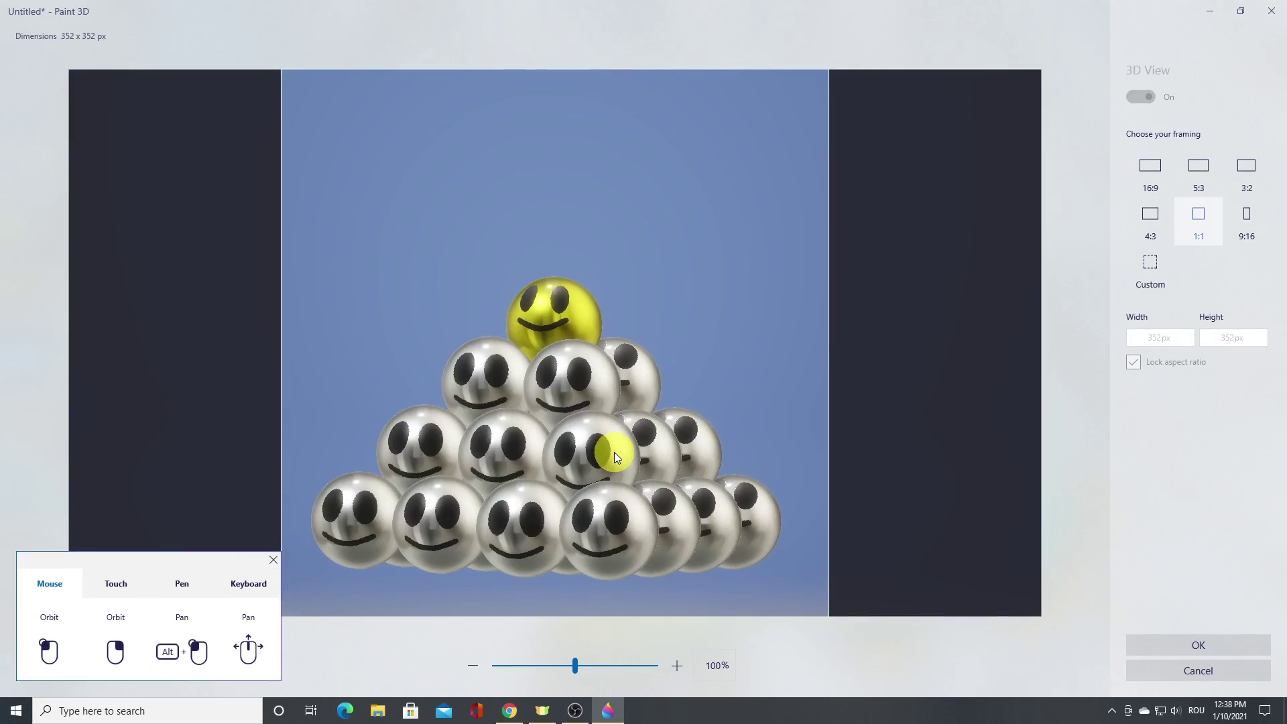
click(1202, 649)
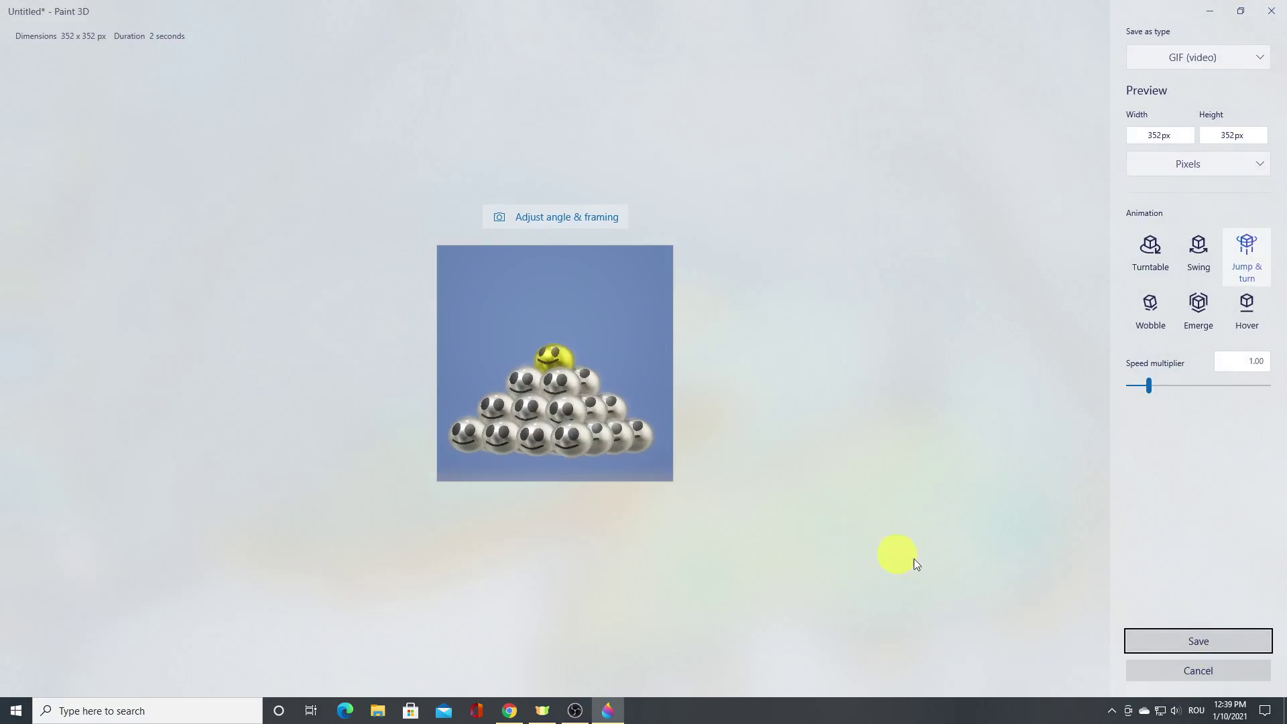
Save the Jump & turn animation as a GIF named golden1 in the Paint3D folder.
click(1204, 643)
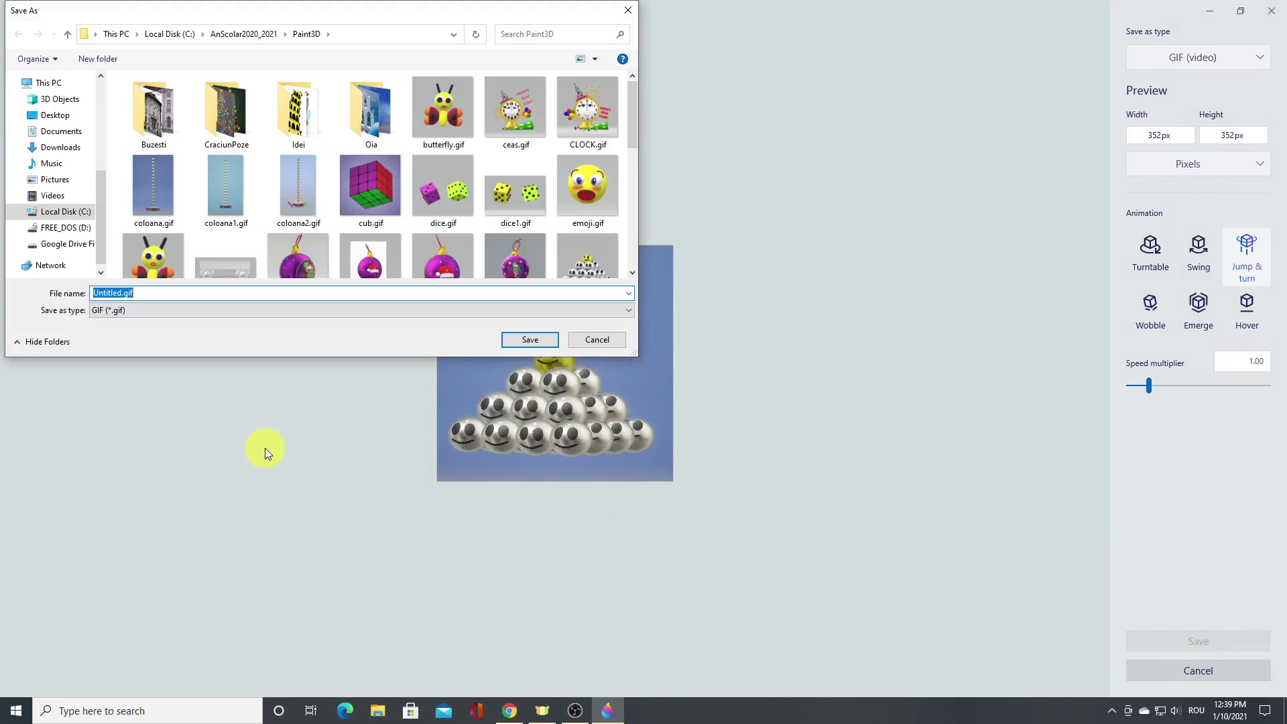
text(gold)
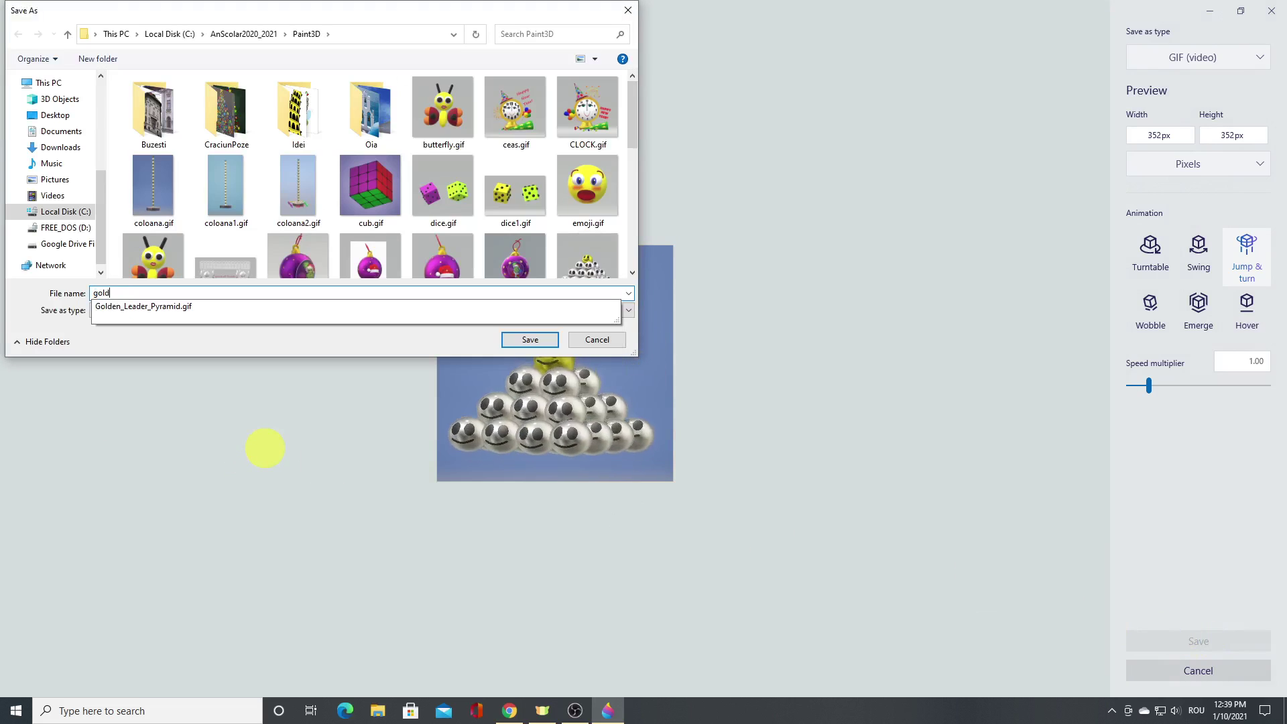
text(en1)
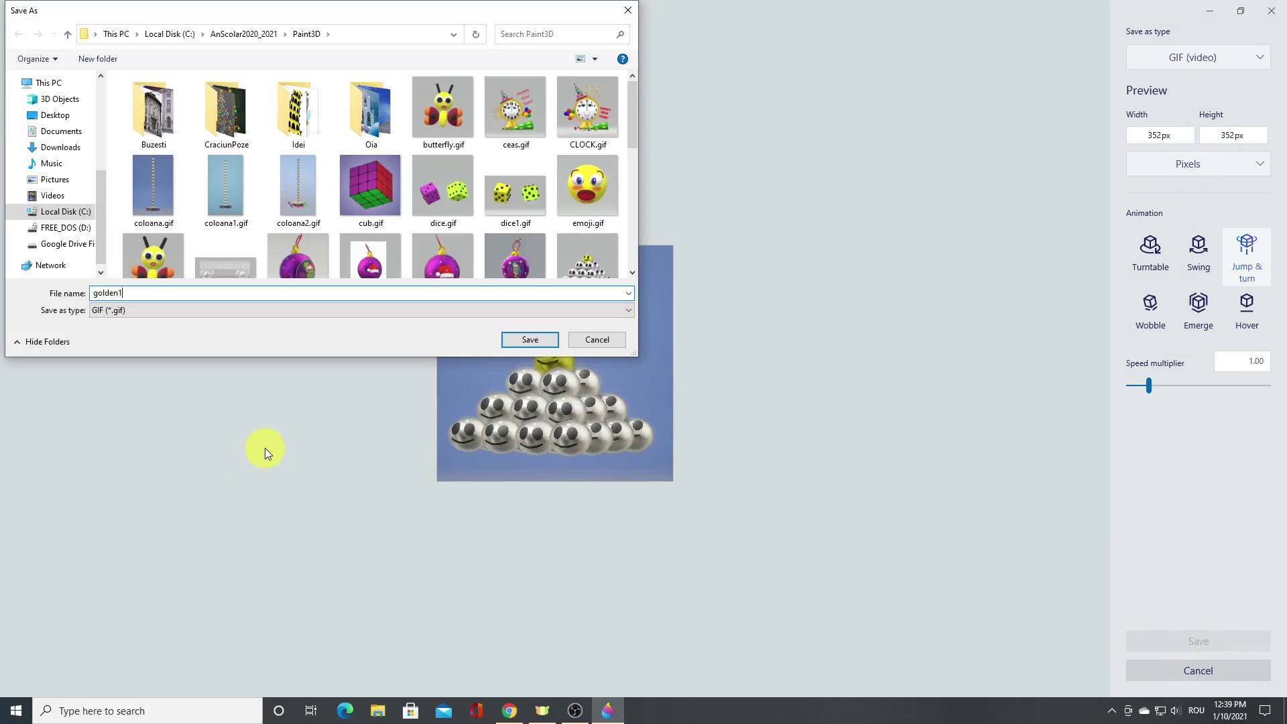
click(541, 339)
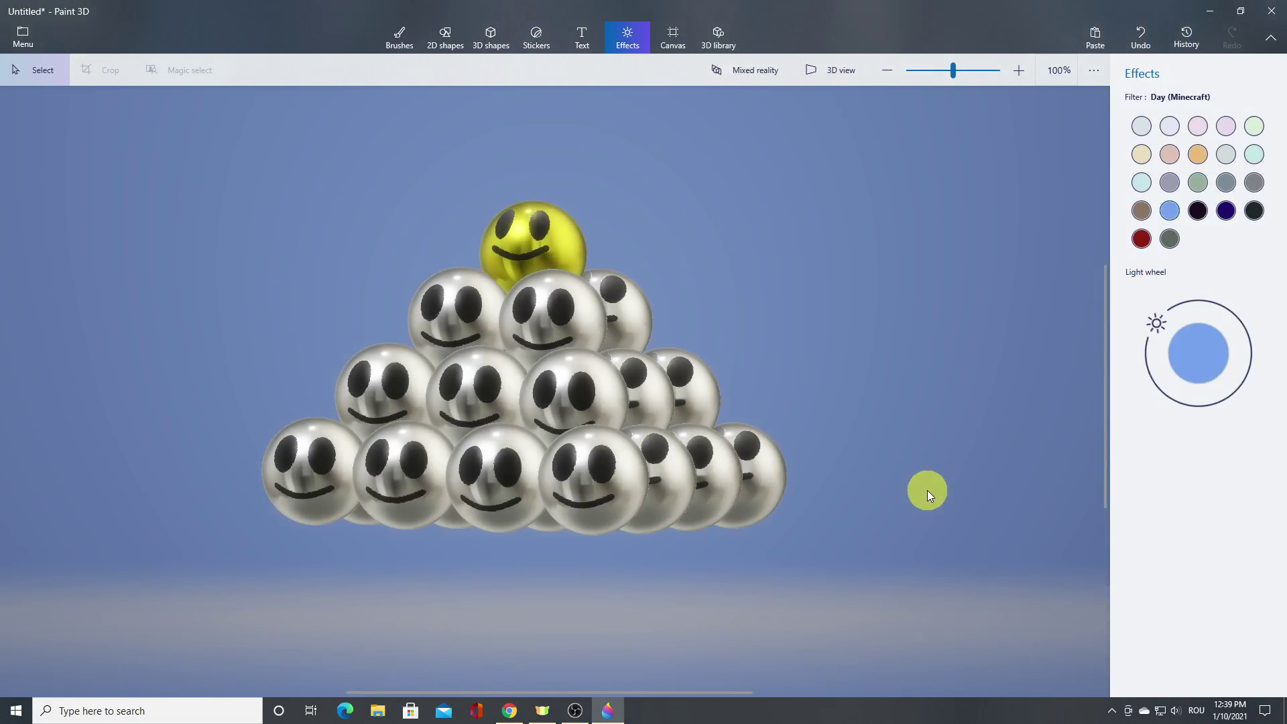
Save the scene as a Paint 3D project named Golden_Leader_Pyramid.
click(22, 43)
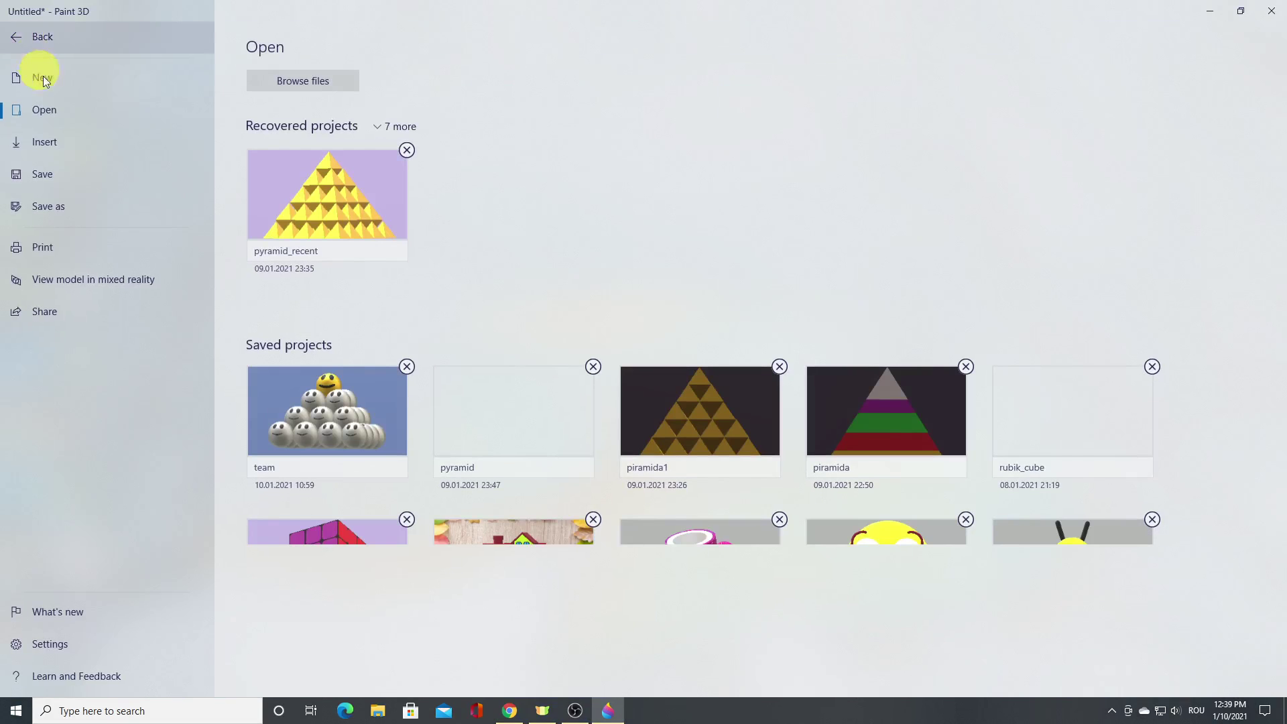
click(58, 179)
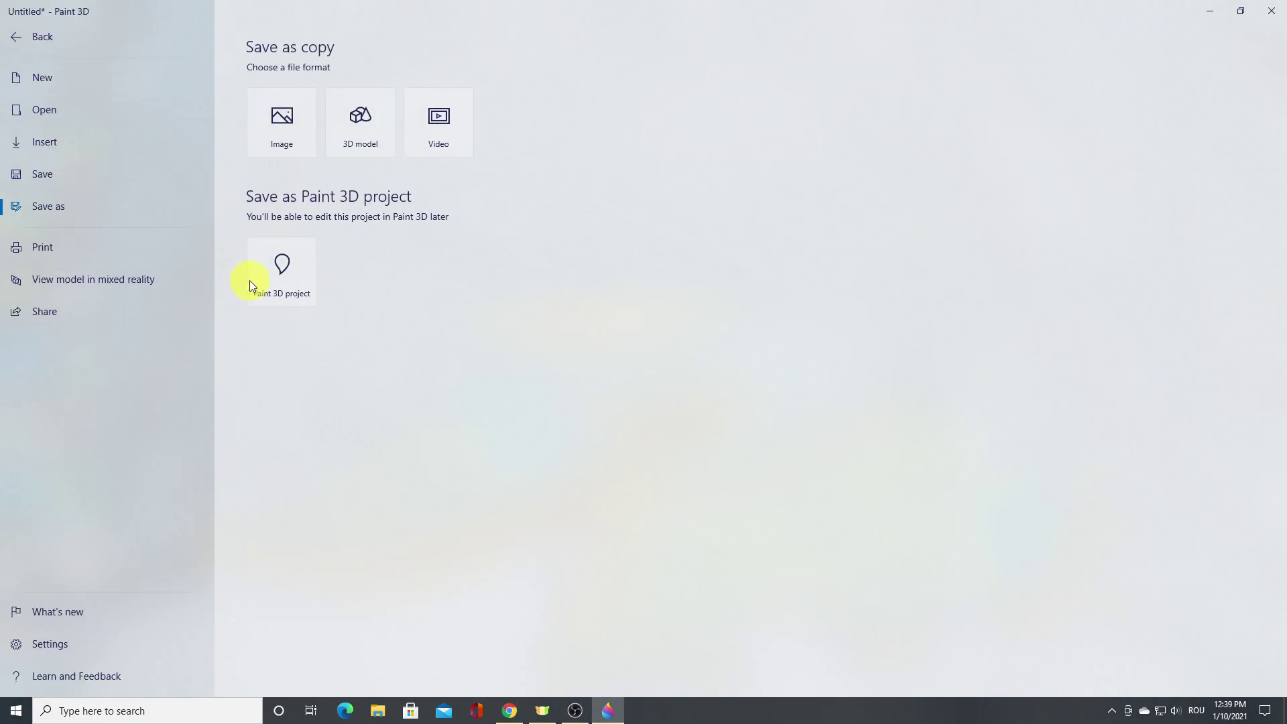
click(275, 280)
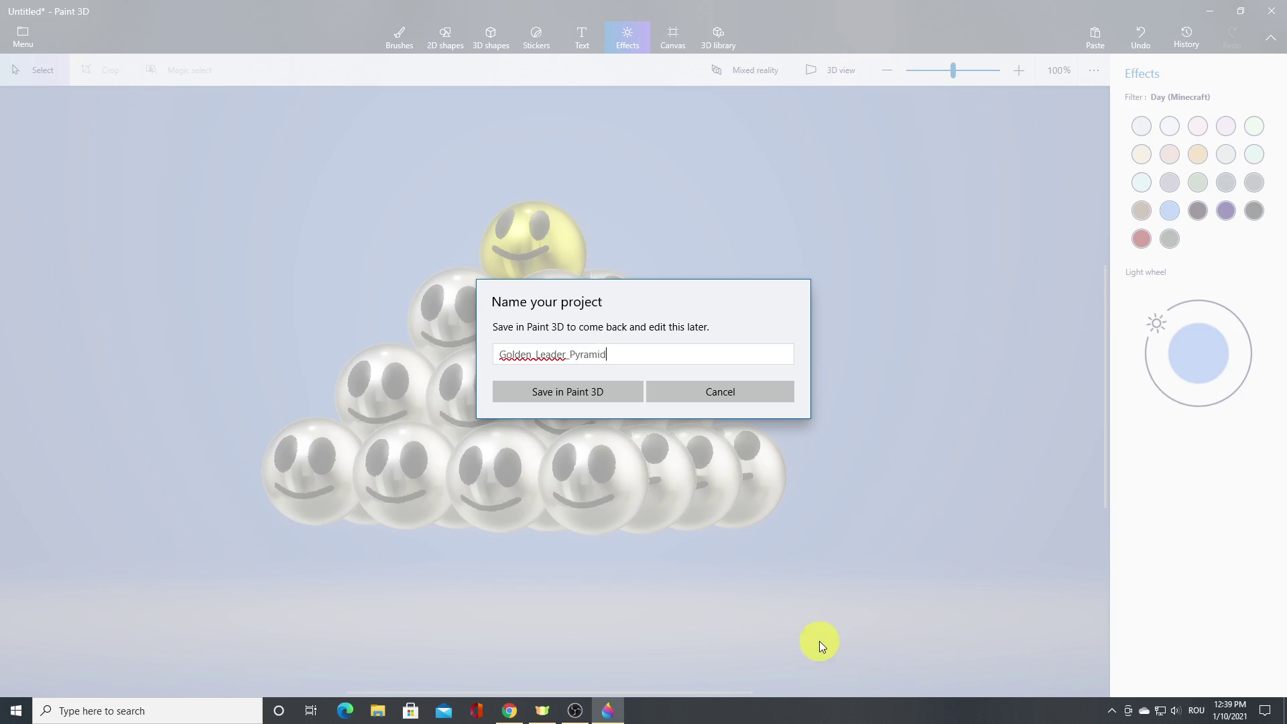
click(570, 391)
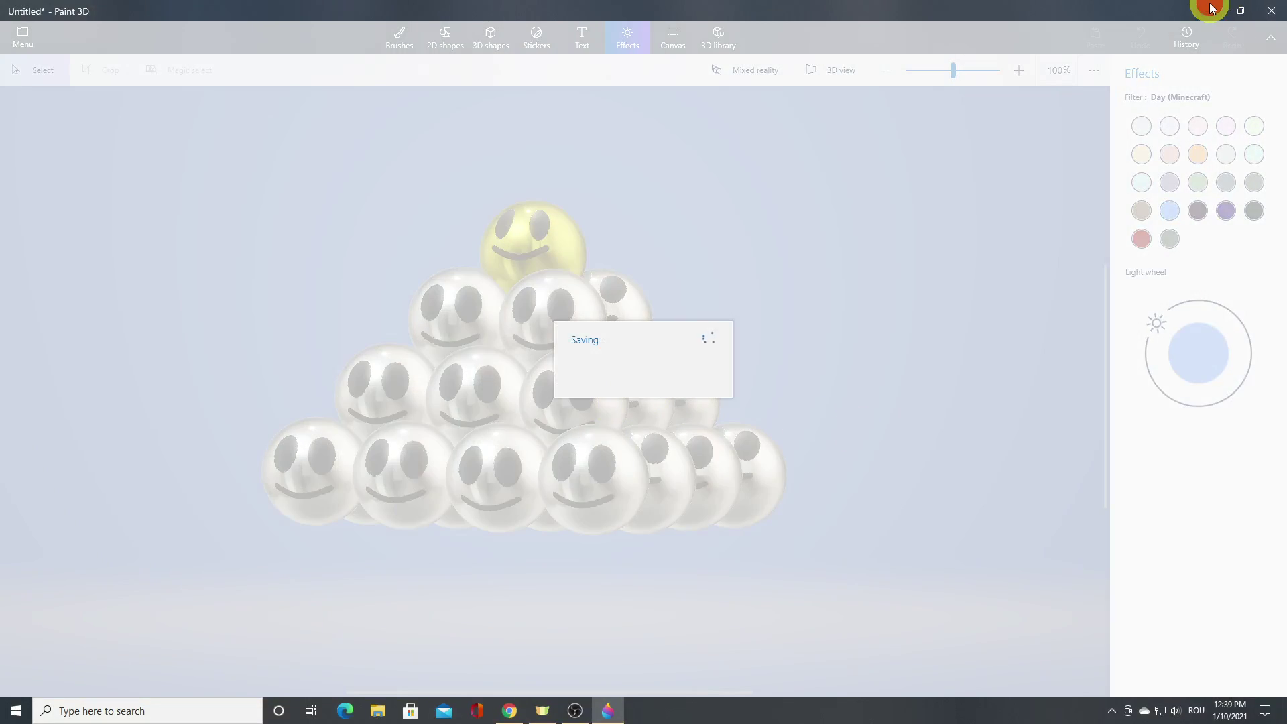
Open the Paint3D folder from the desktop and compare Golden_Leader_Pyramid.gif with golden1.gif in Photos.
click(1211, 9)
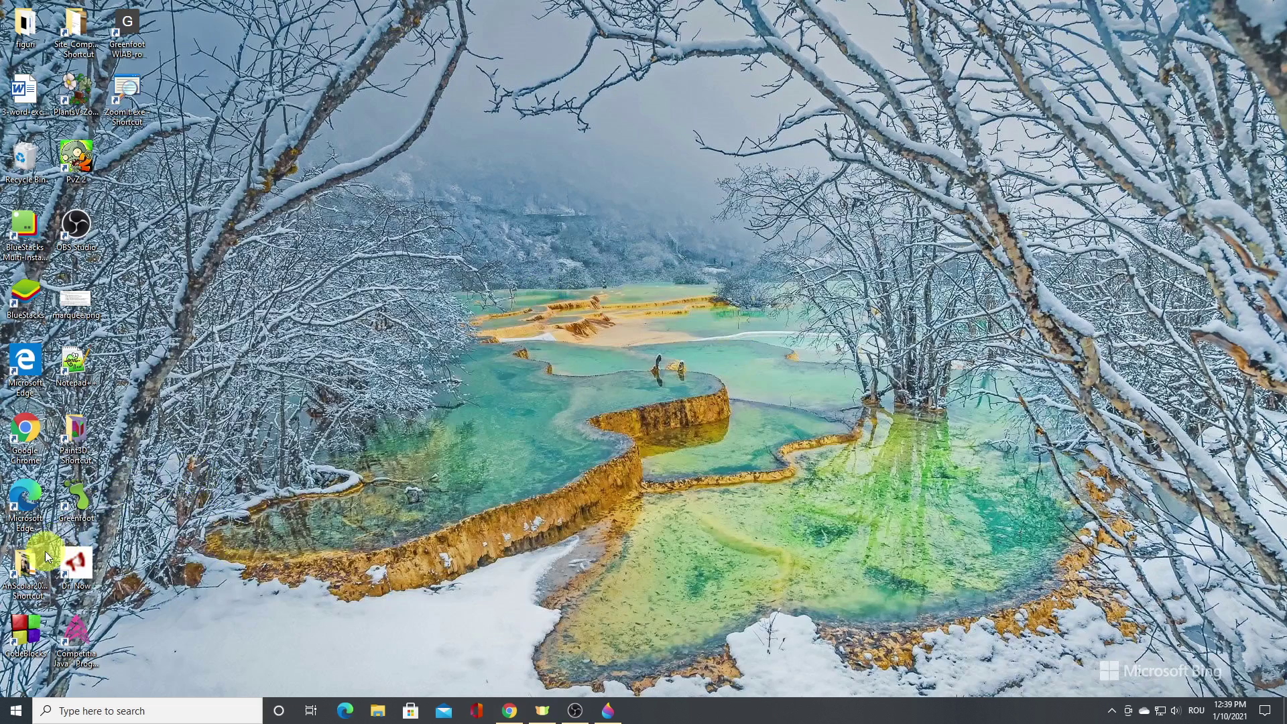
double_click(82, 437)
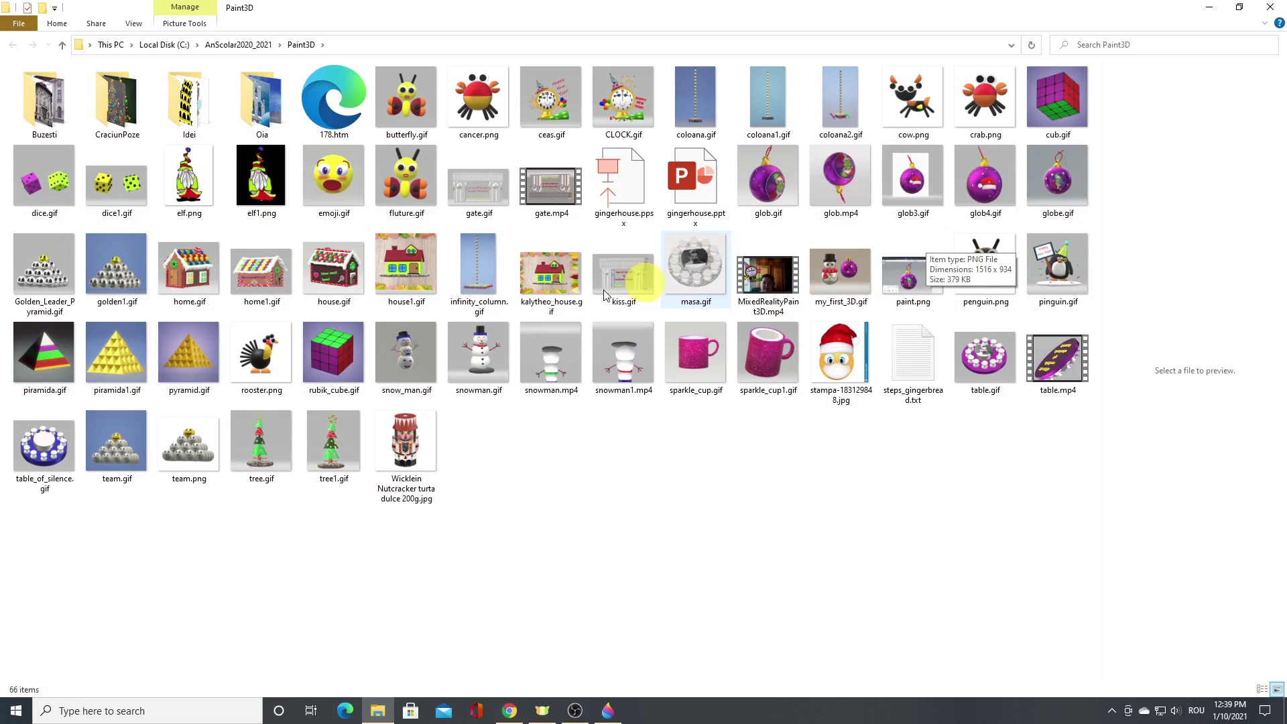
double_click(40, 272)
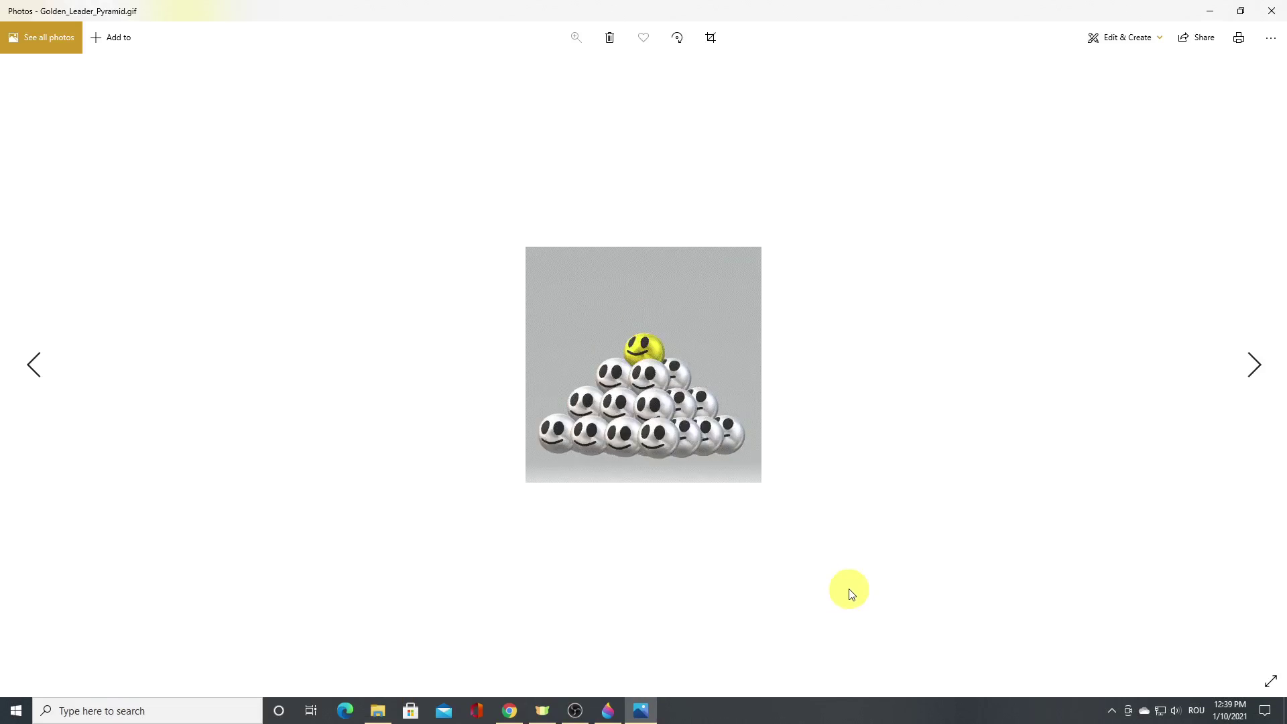
click(1265, 368)
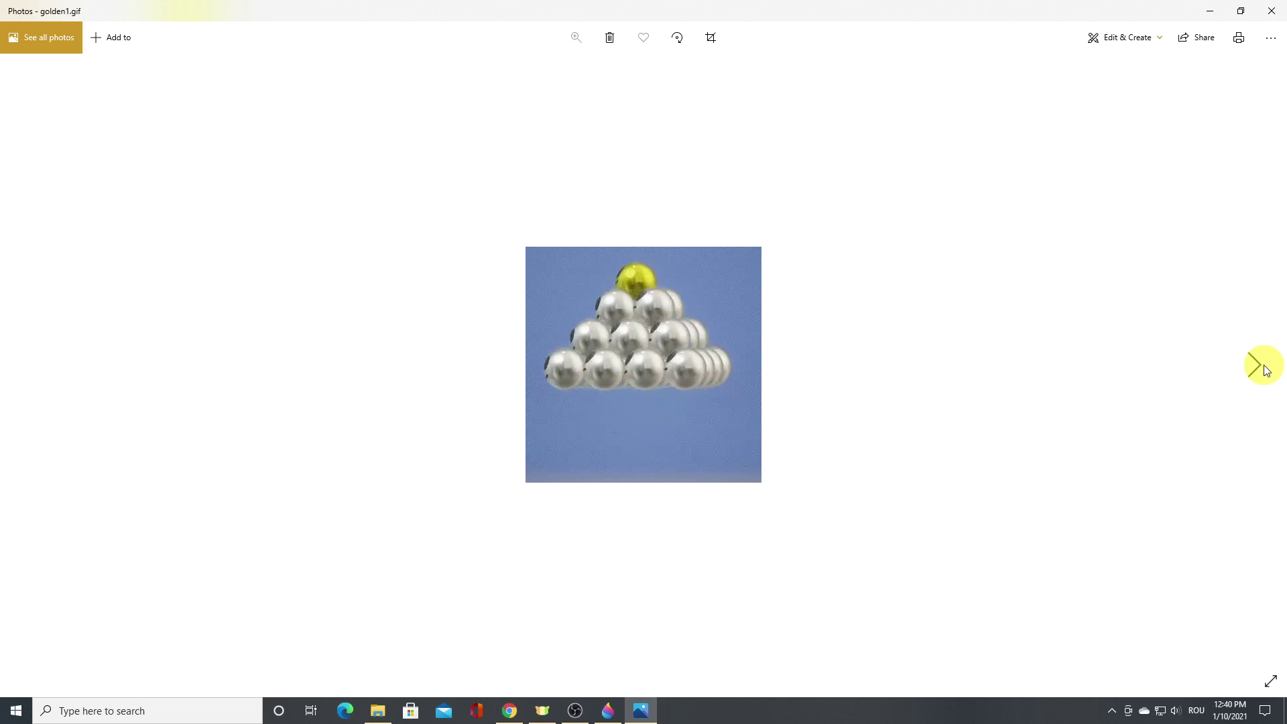
click(39, 352)
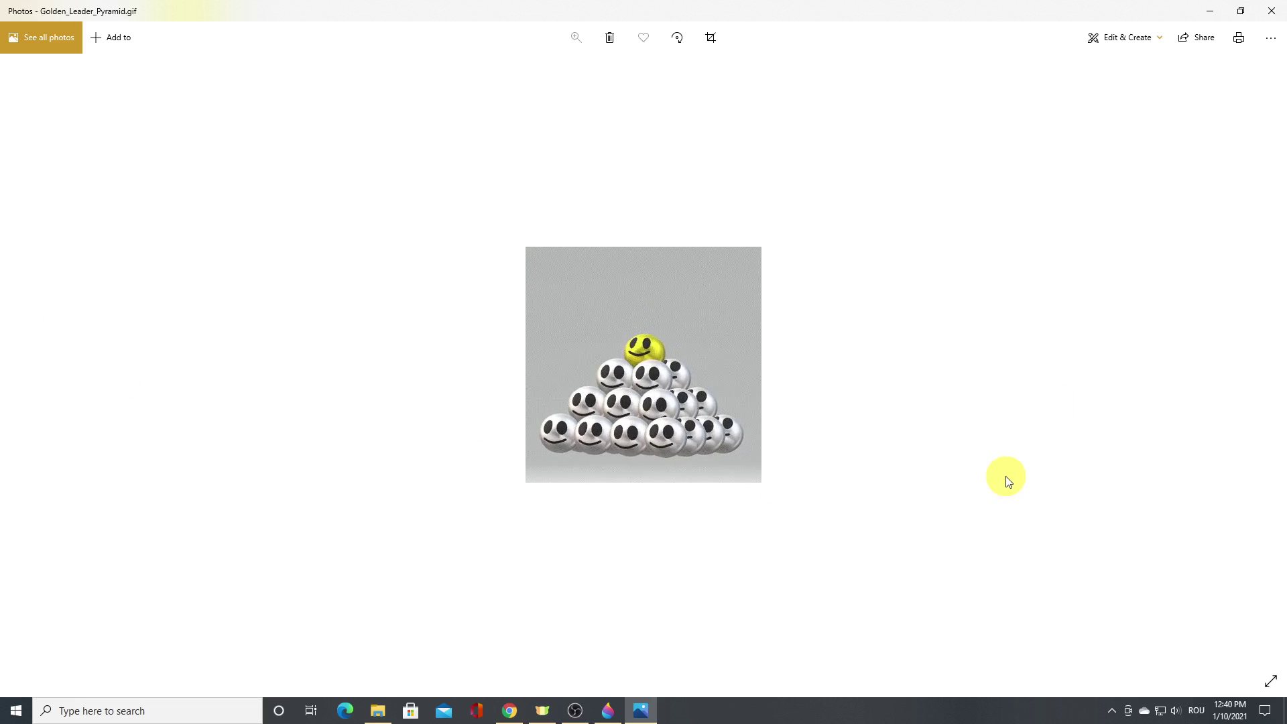
click(1280, 6)
Open Golden_Leader_Pyramid.gif from the Paint3D folder in Google Chrome and view it at 200% zoom.
right_click(26, 269)
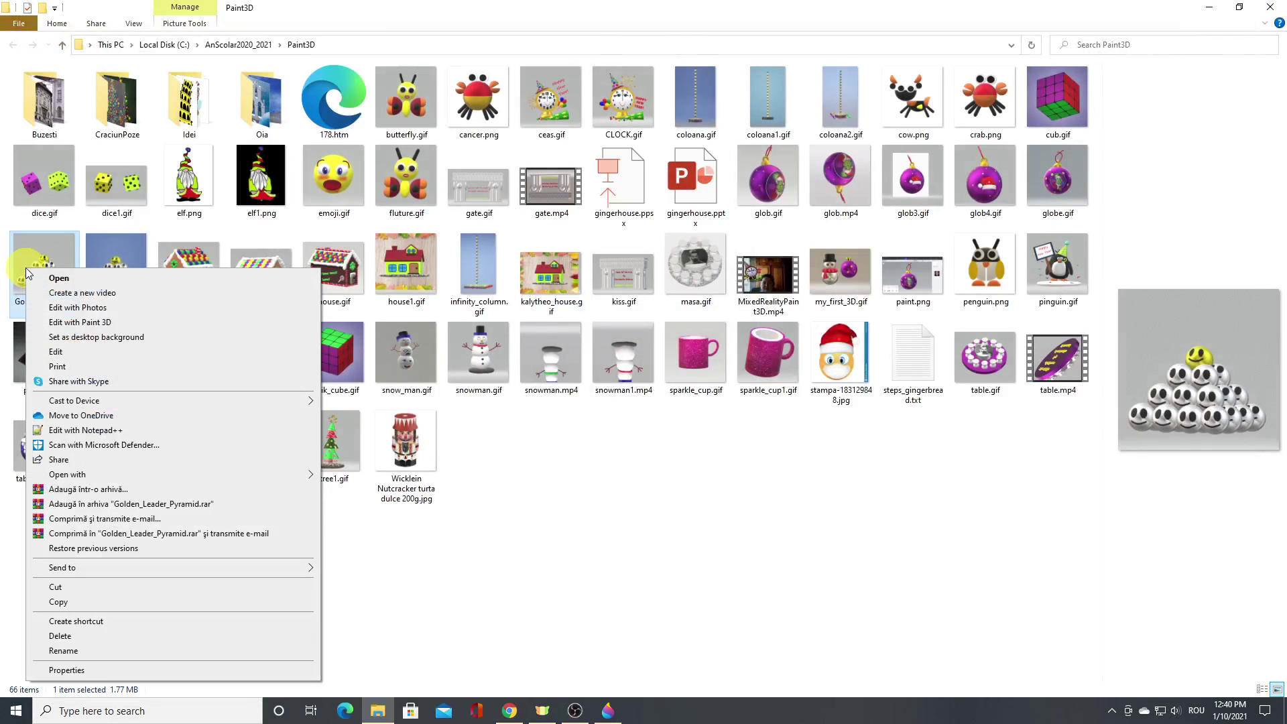
mouse_move(149, 474)
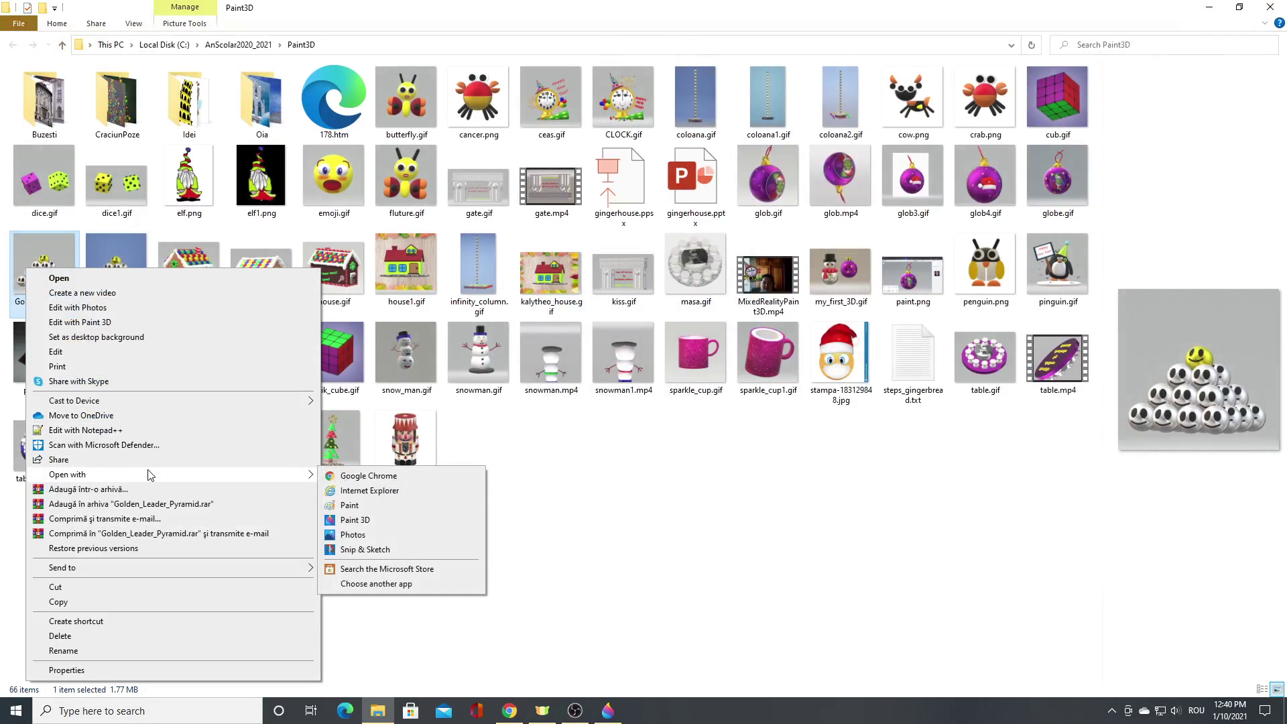
click(352, 478)
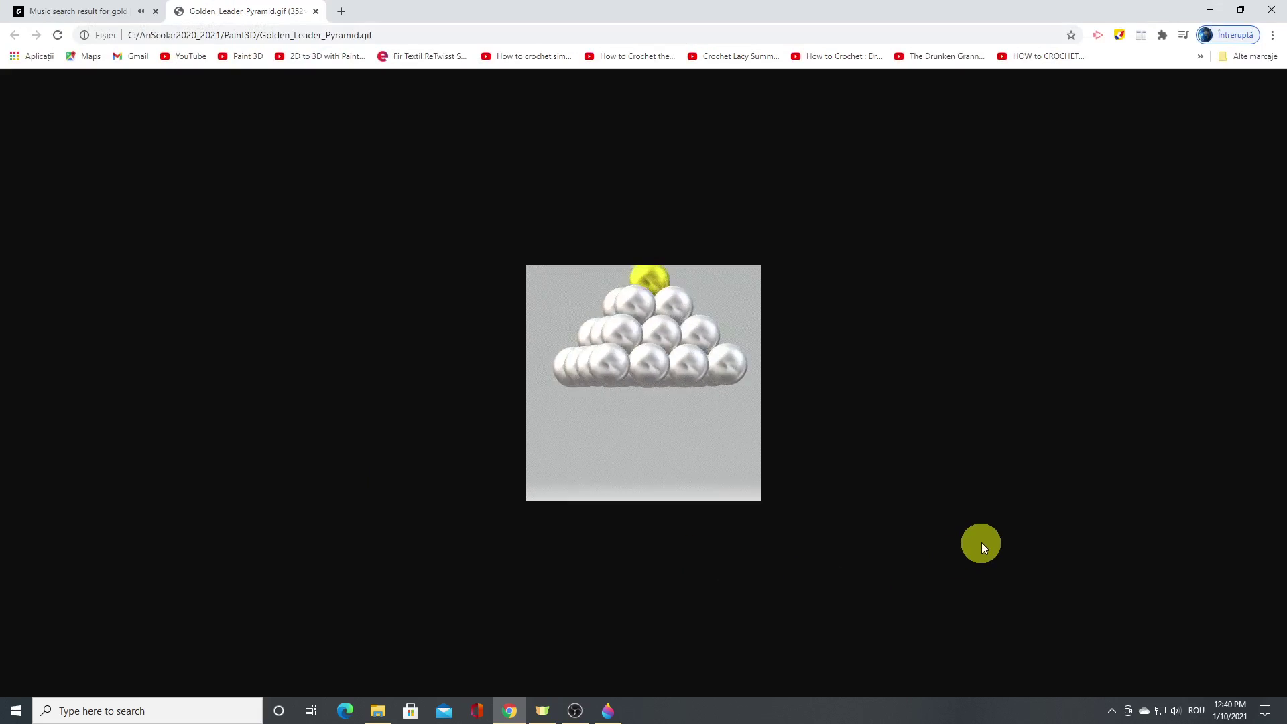
click(1273, 34)
click(1237, 159)
click(1237, 160)
click(1238, 159)
click(1237, 160)
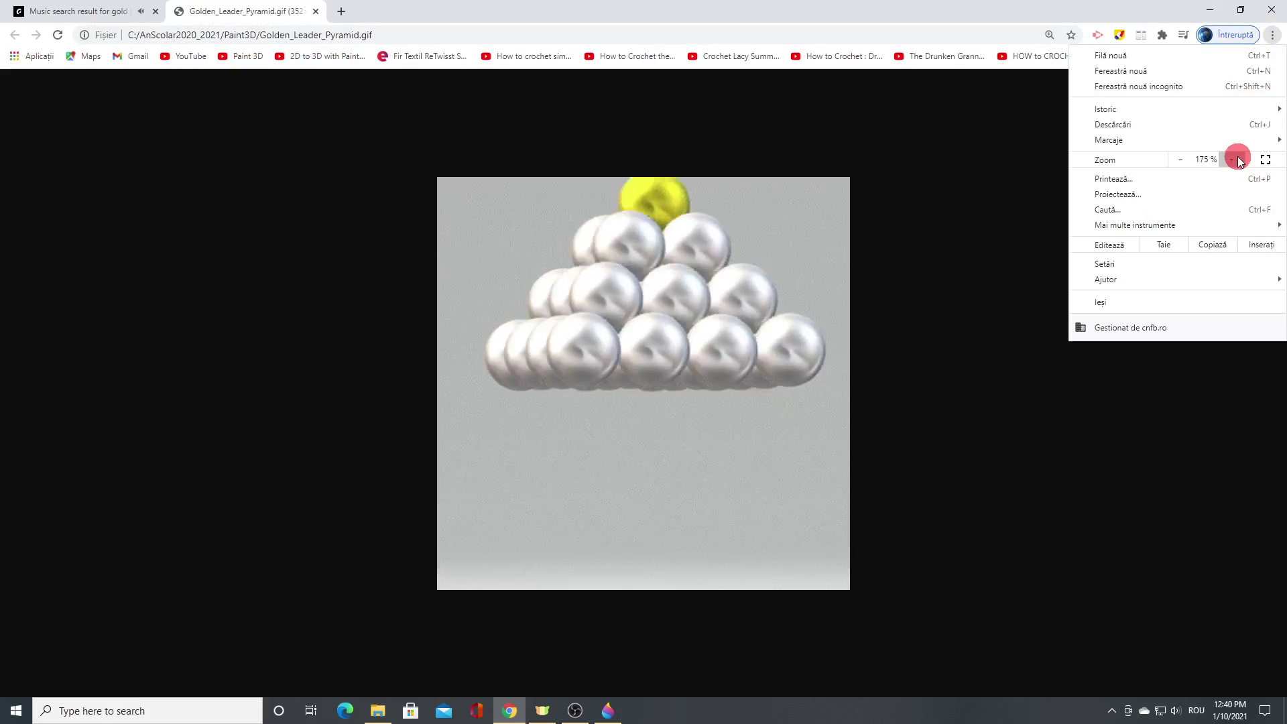
click(1237, 159)
click(1044, 466)
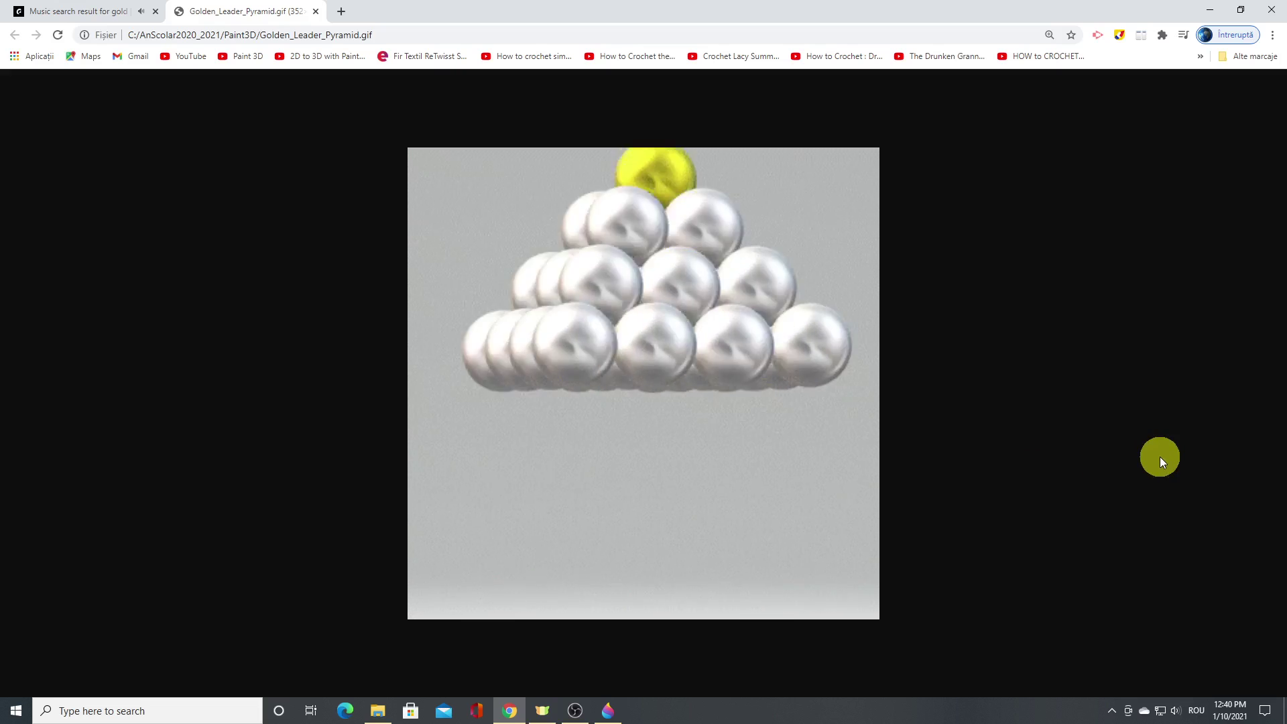
Open golden1.gif from the Paint3D folder in Google Chrome and view it at 175% zoom.
click(377, 712)
click(115, 268)
right_click(115, 270)
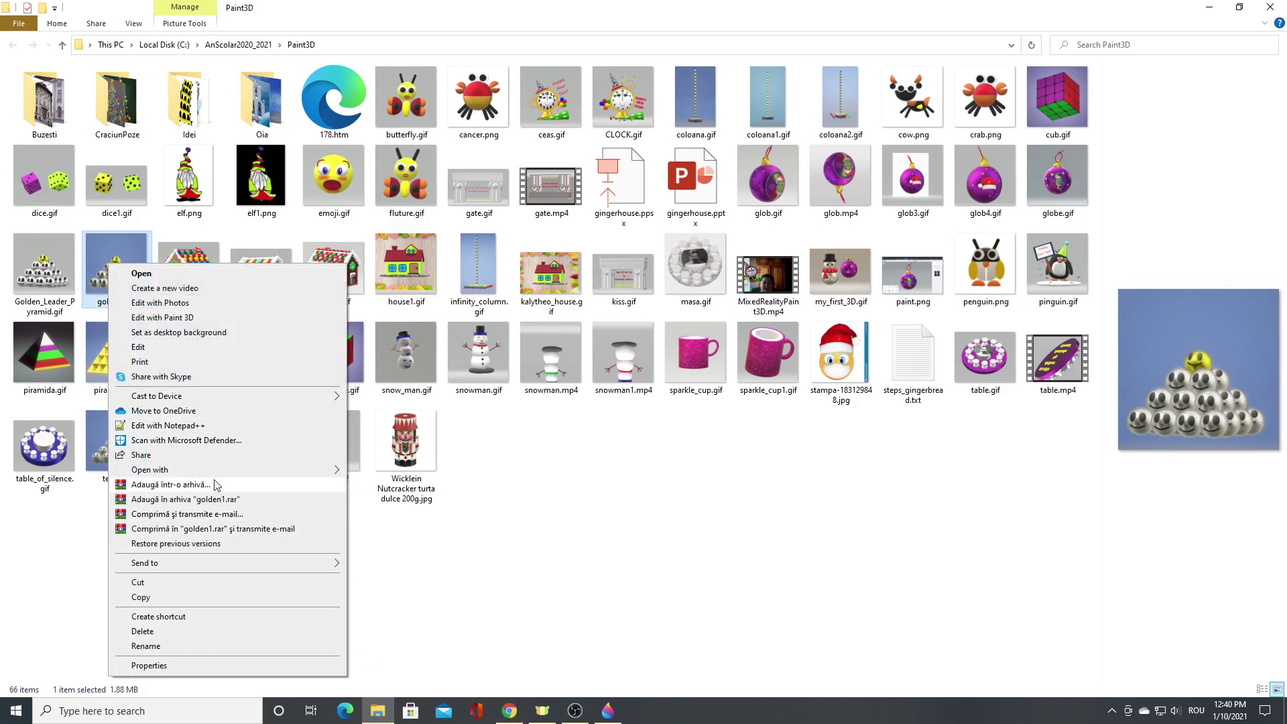
mouse_move(323, 474)
click(387, 474)
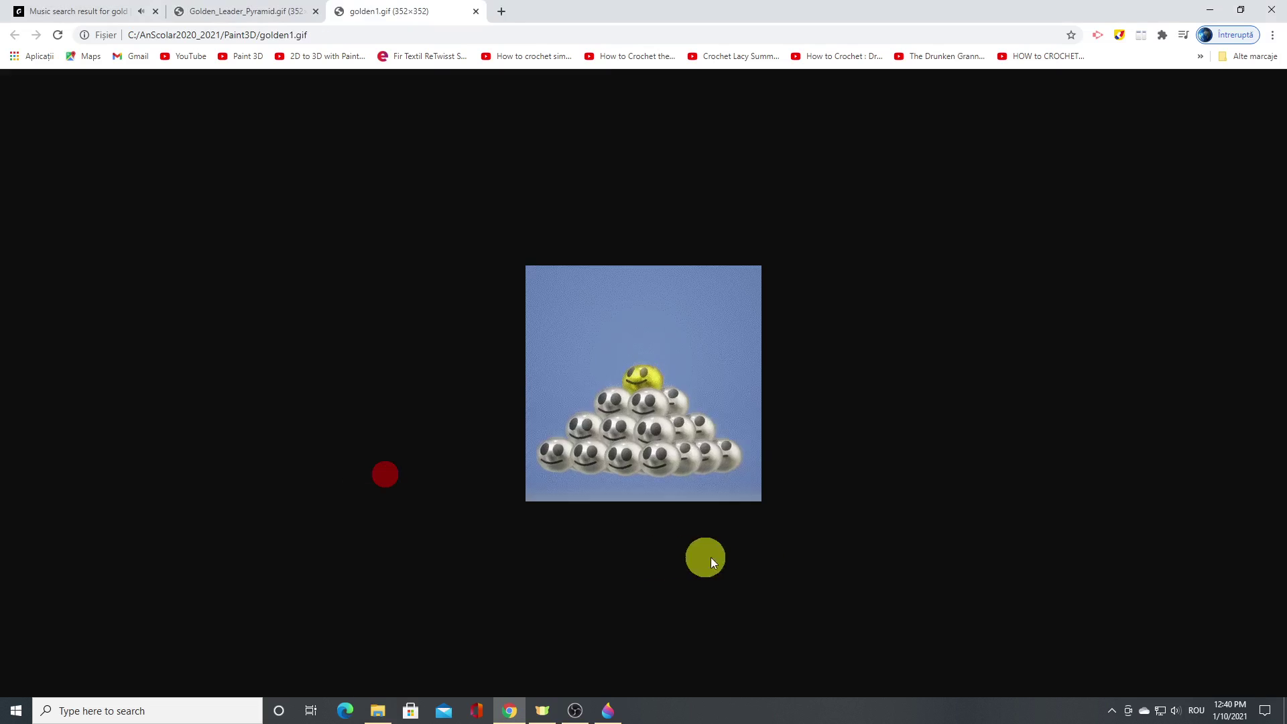
click(1273, 35)
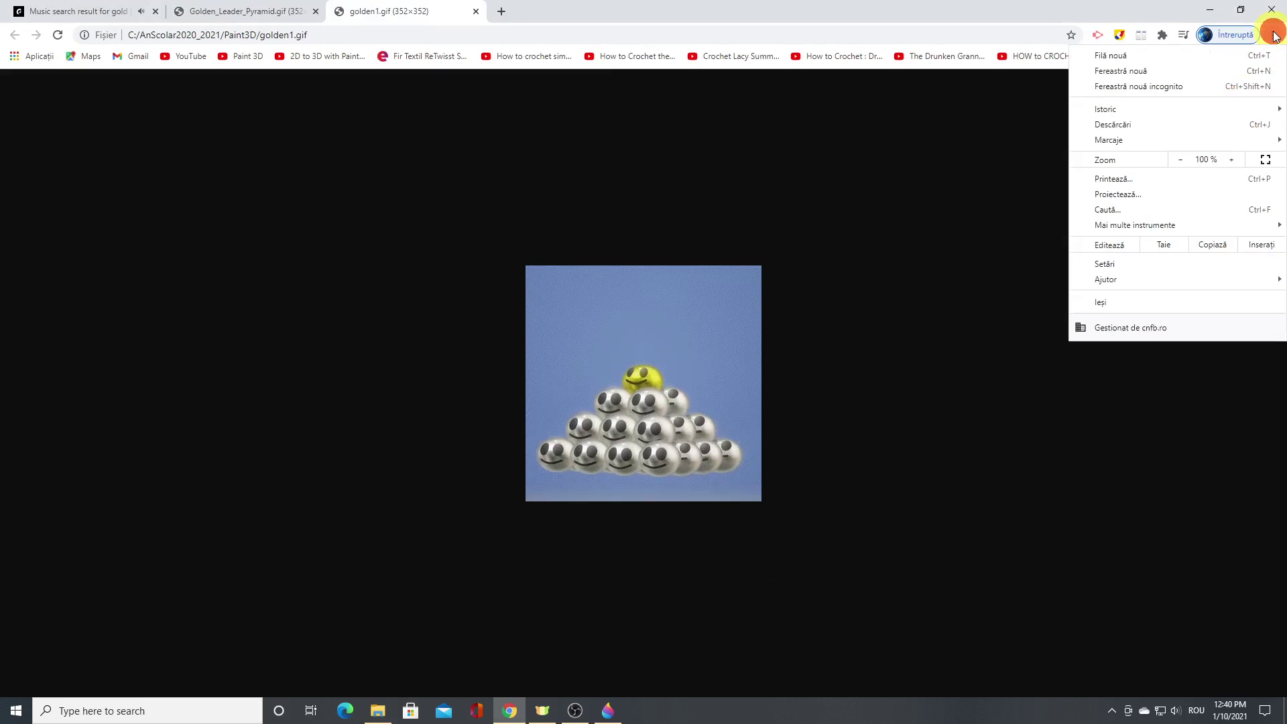
click(1231, 160)
click(1231, 161)
click(1231, 161)
click(1231, 160)
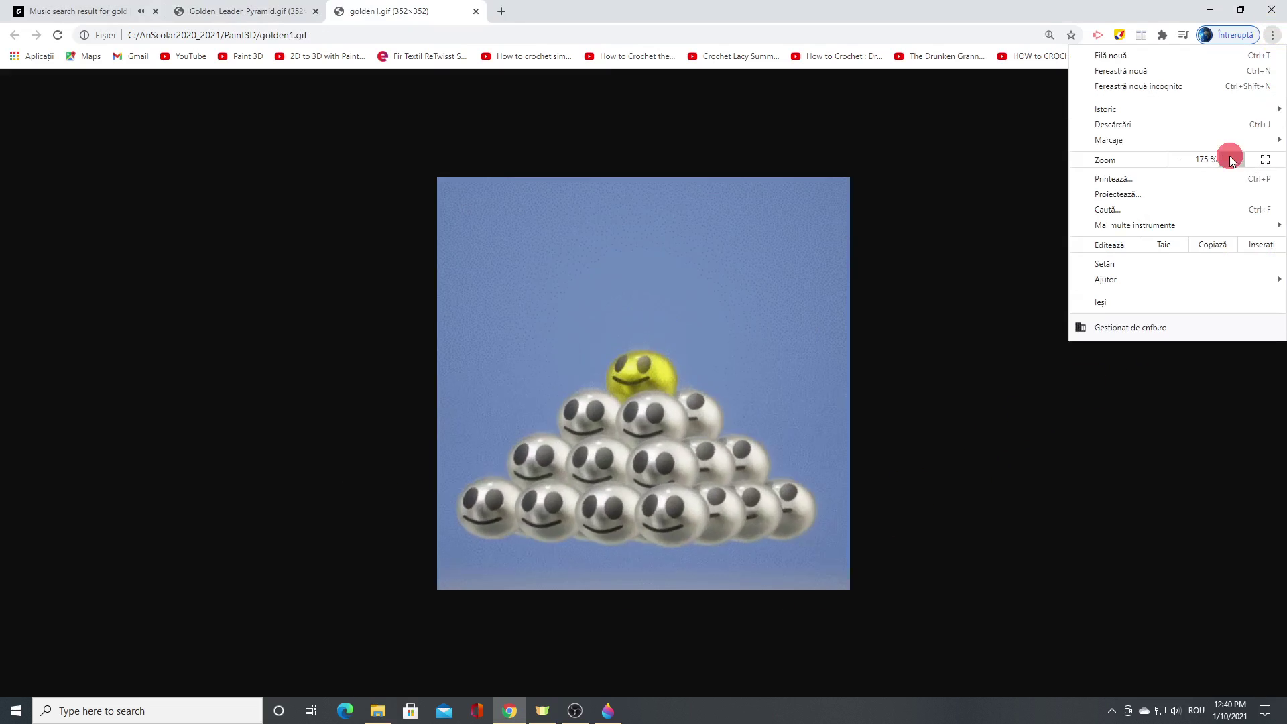
click(1019, 456)
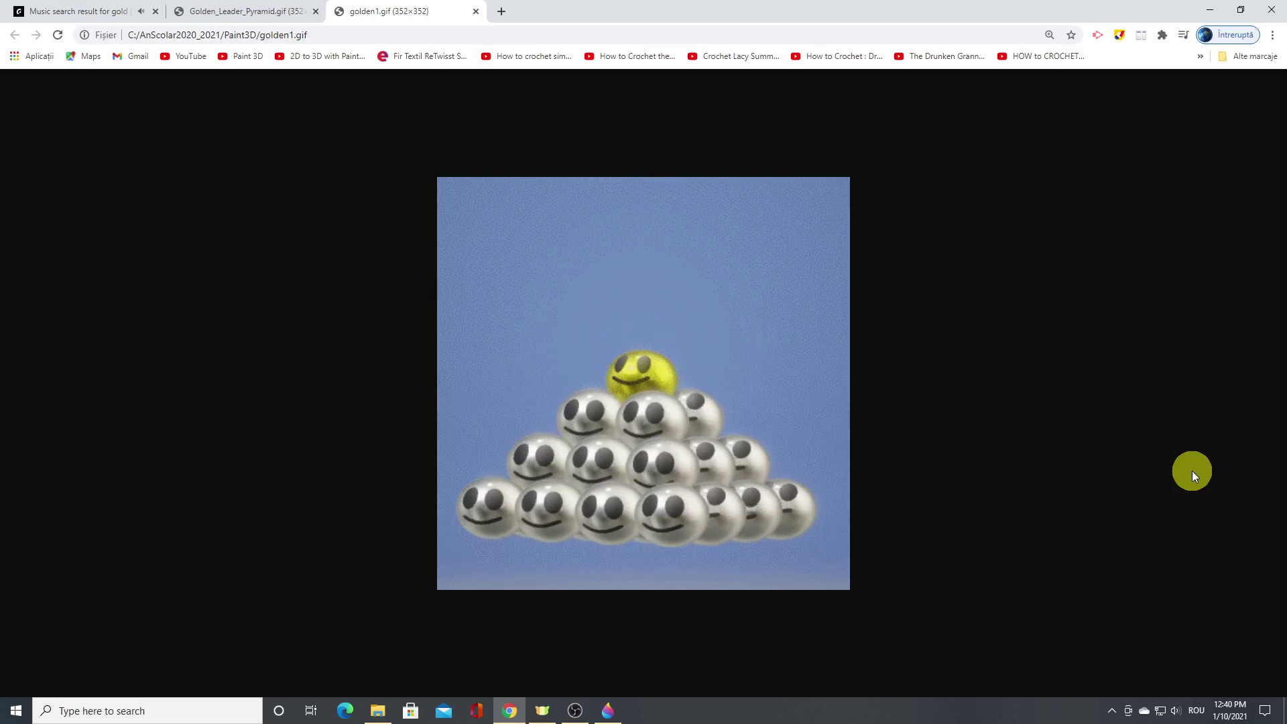
Reset the zoom of golden1.gif in the browser to 100%.
click(1272, 35)
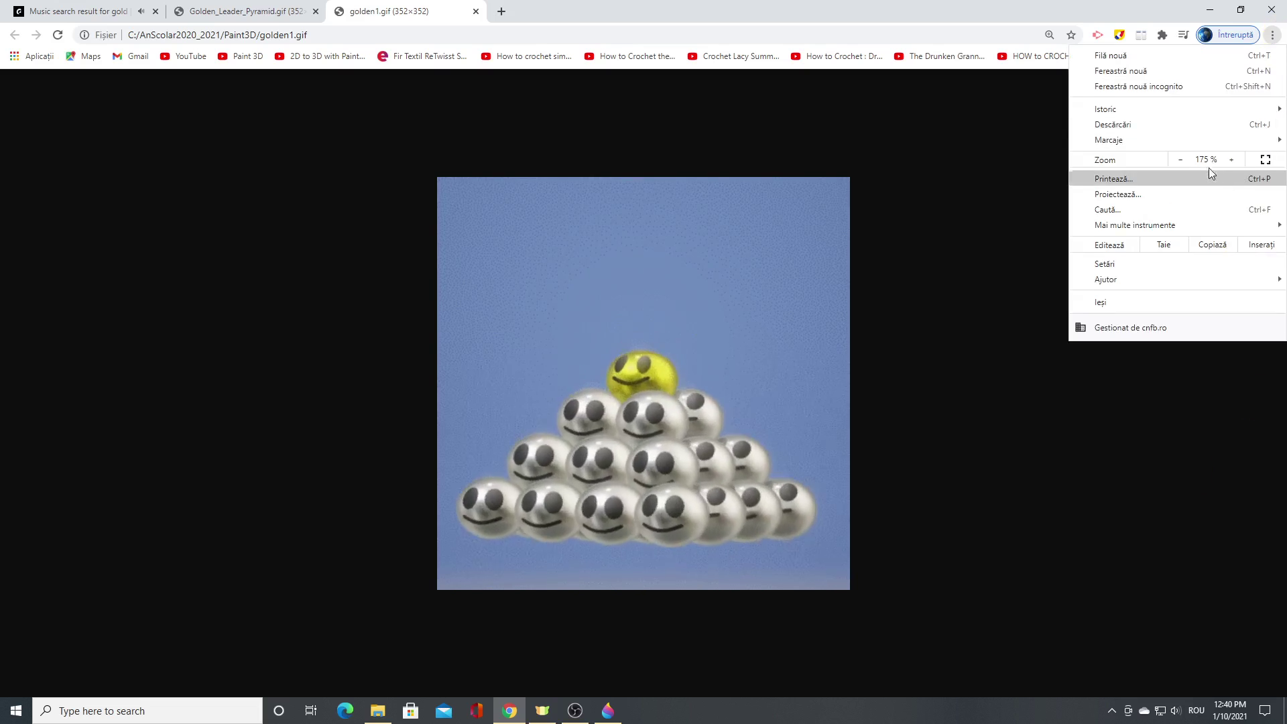
click(1181, 159)
click(1180, 160)
click(1181, 160)
click(1181, 159)
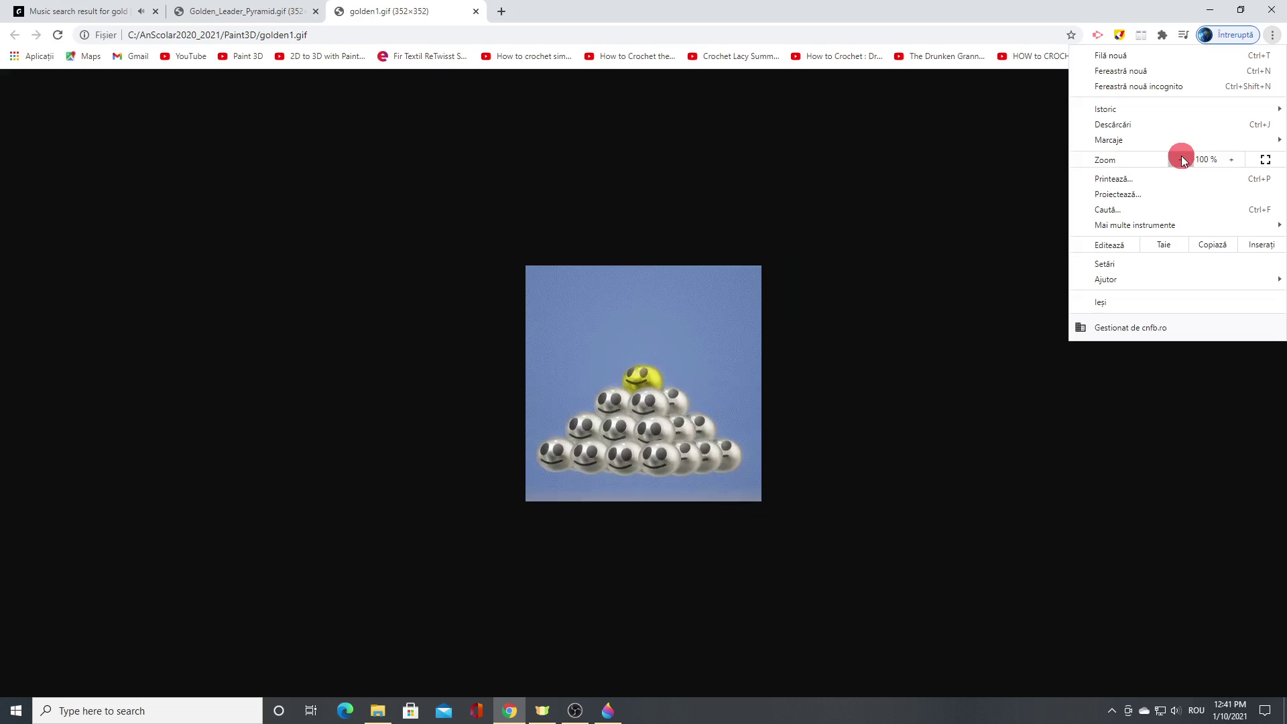
click(992, 447)
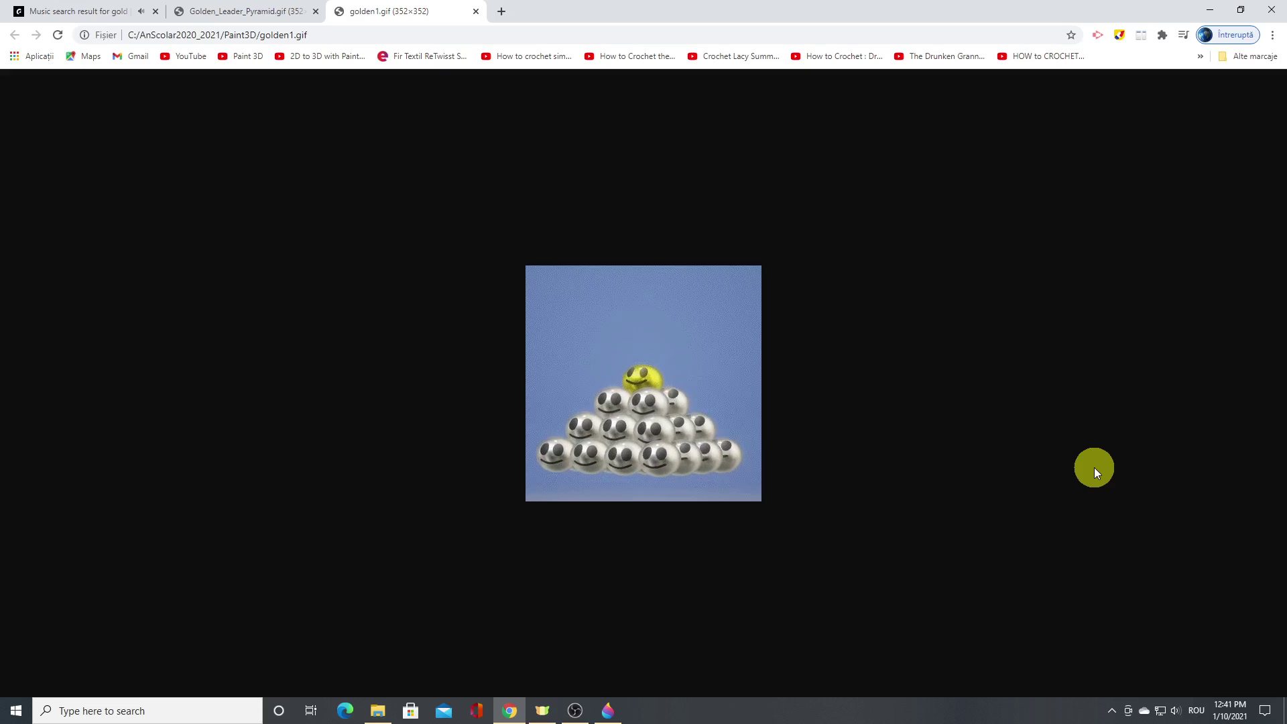
Return to Golden_Leader_Pyramid.gif in the browser and reduce its zoom to 125%.
click(248, 12)
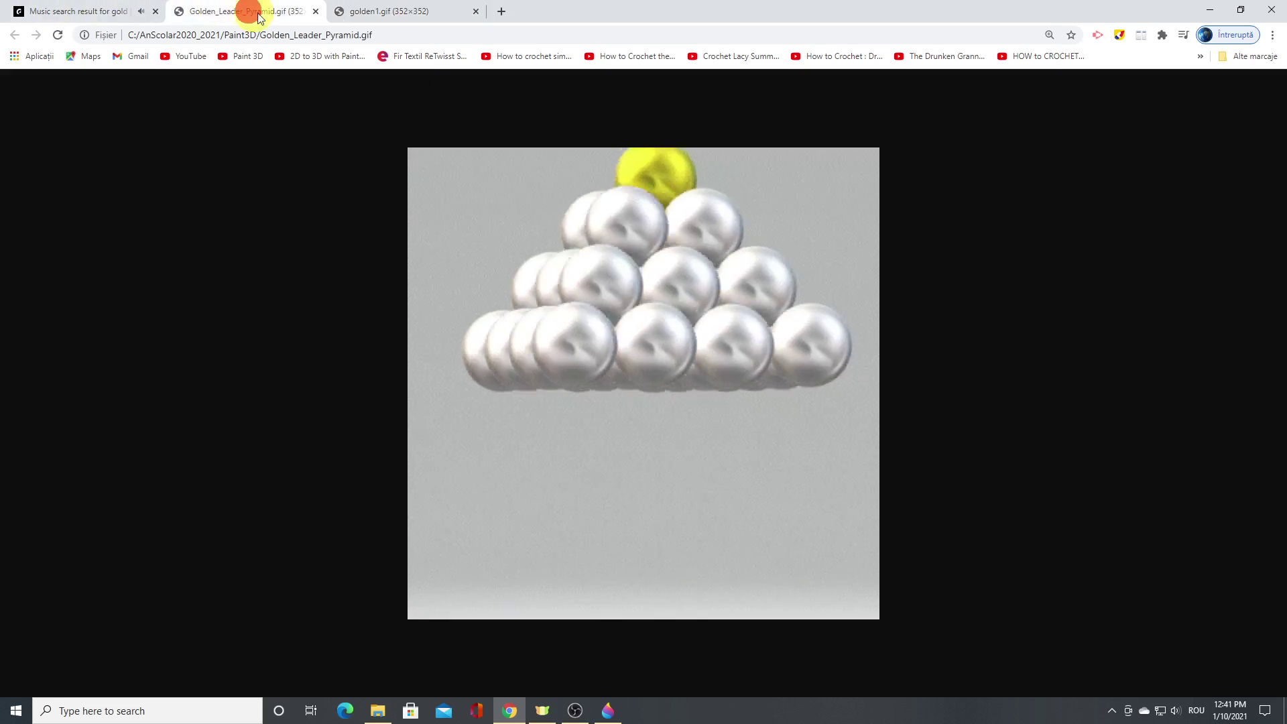
click(1272, 35)
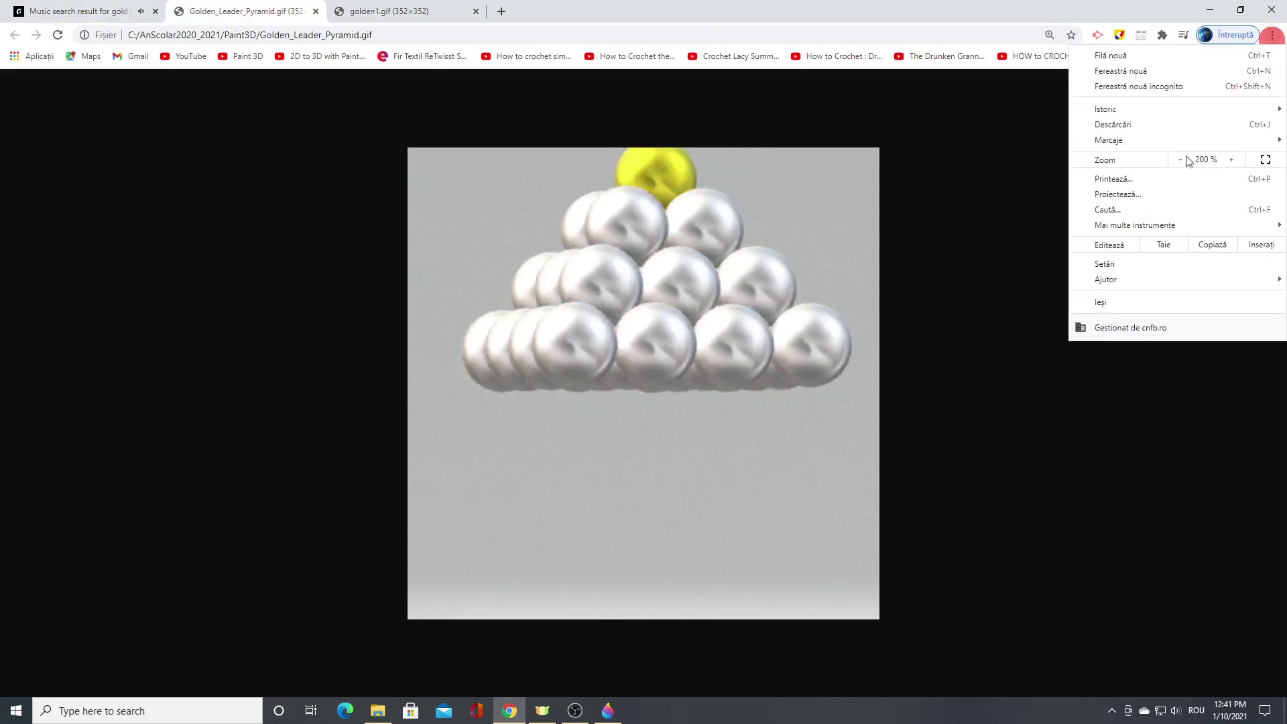
click(1179, 161)
click(1179, 161)
click(1179, 161)
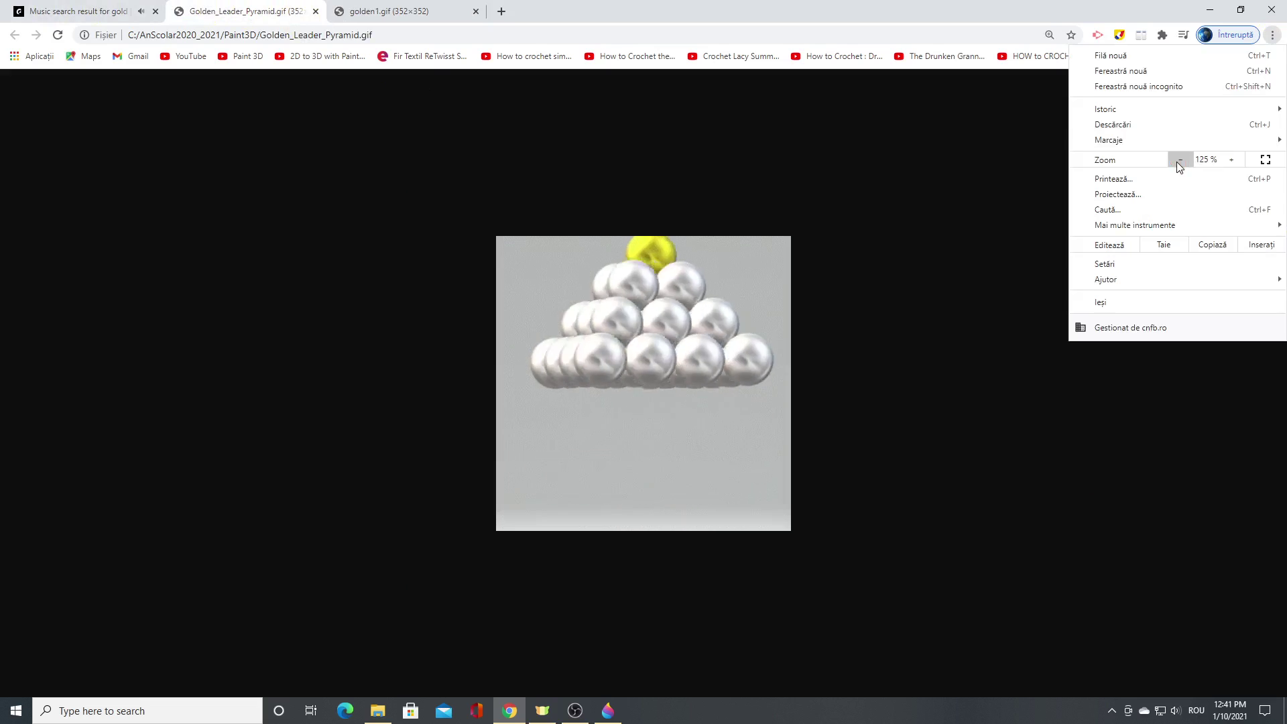
click(1024, 521)
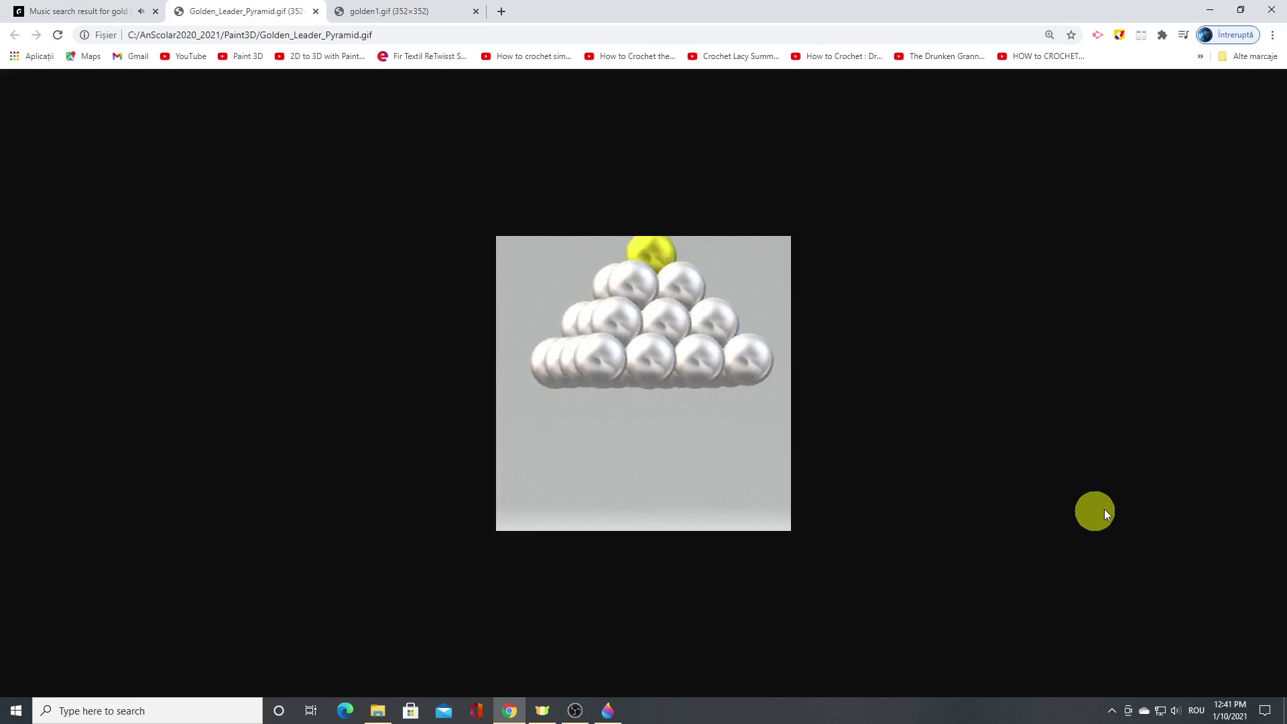